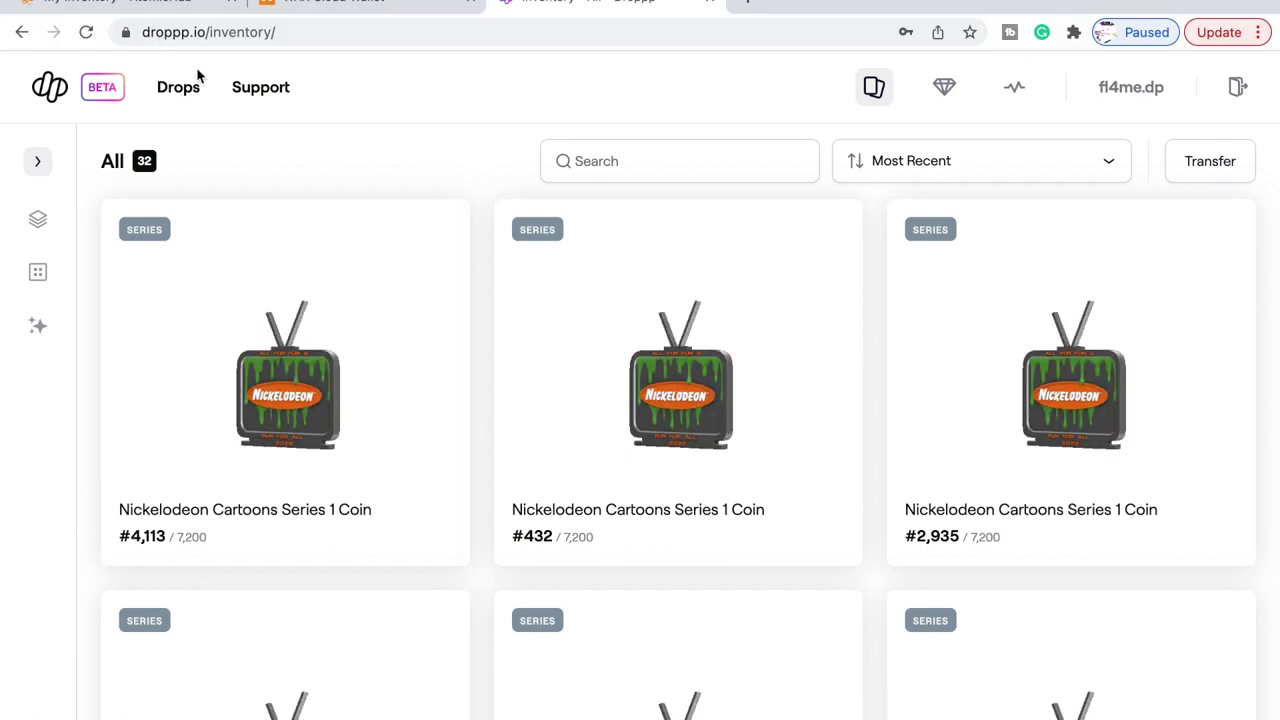
Switch to AtomicHub and look through the profile's inventory for the Freddy Funko redemption tokens.
left_click(157, 2)
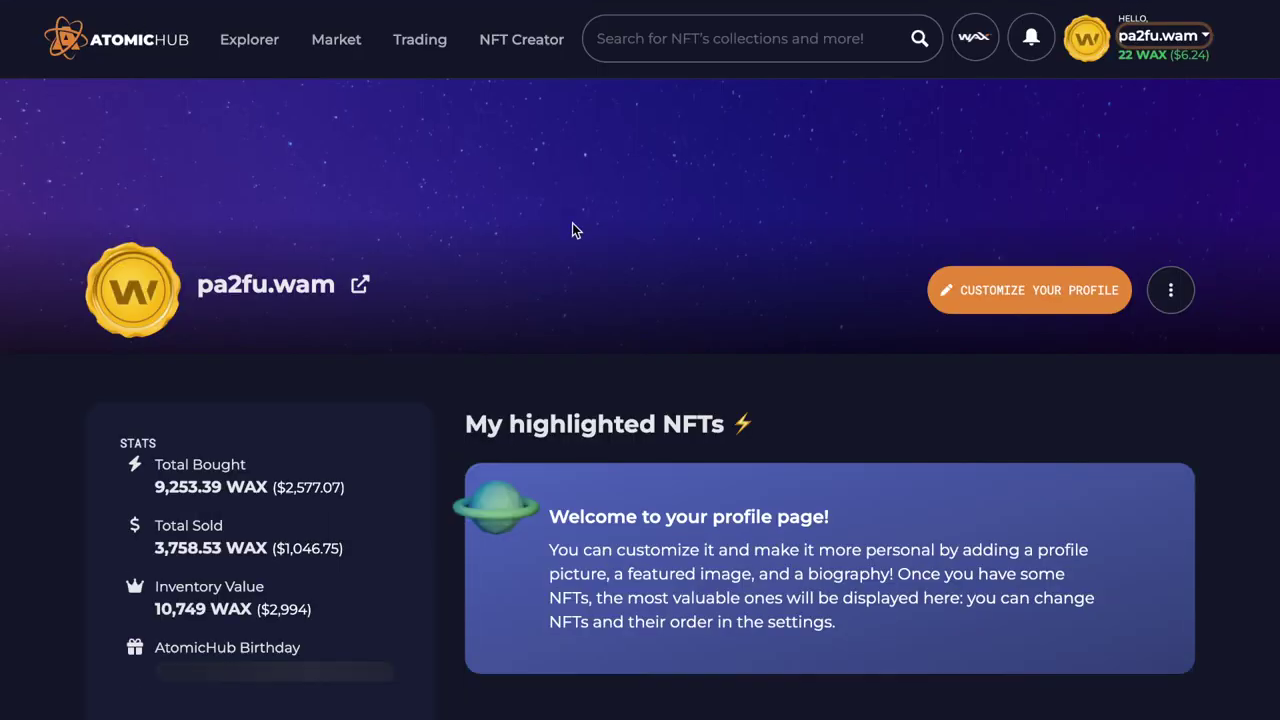
scroll(1019, 226, "down", 1)
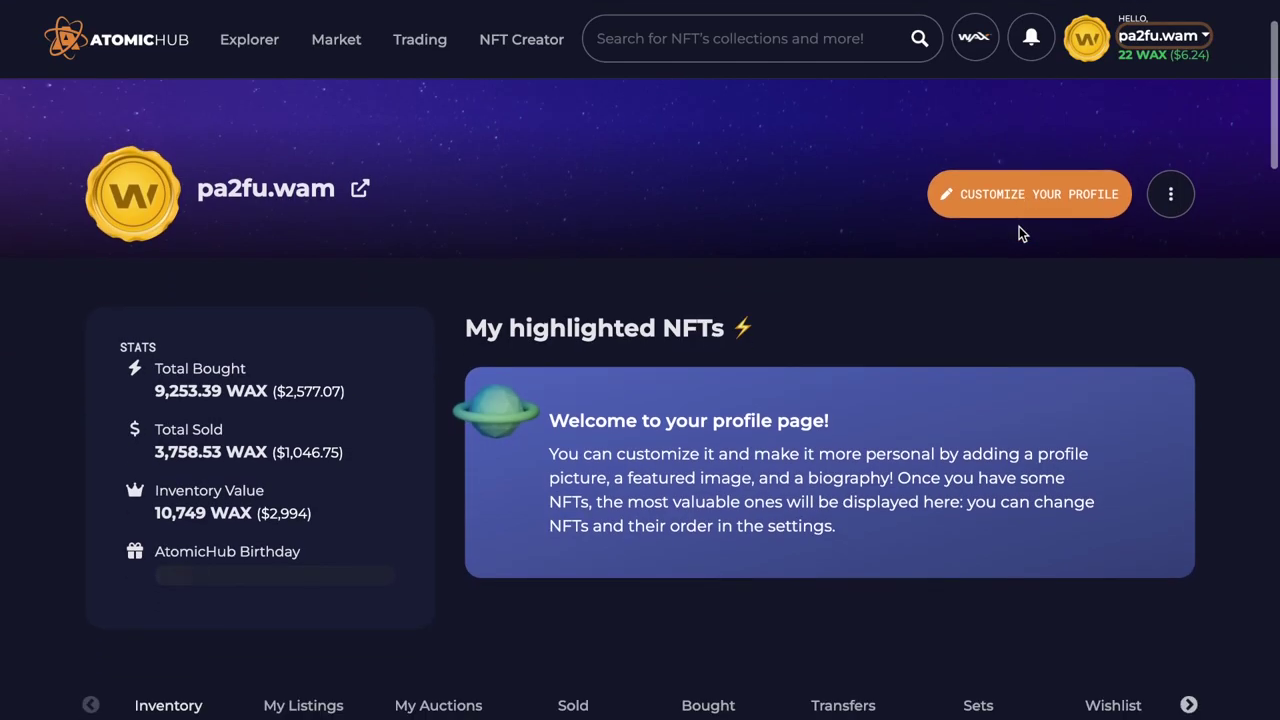
scroll(1019, 226, "down", 3)
scroll(1019, 226, "down", 6)
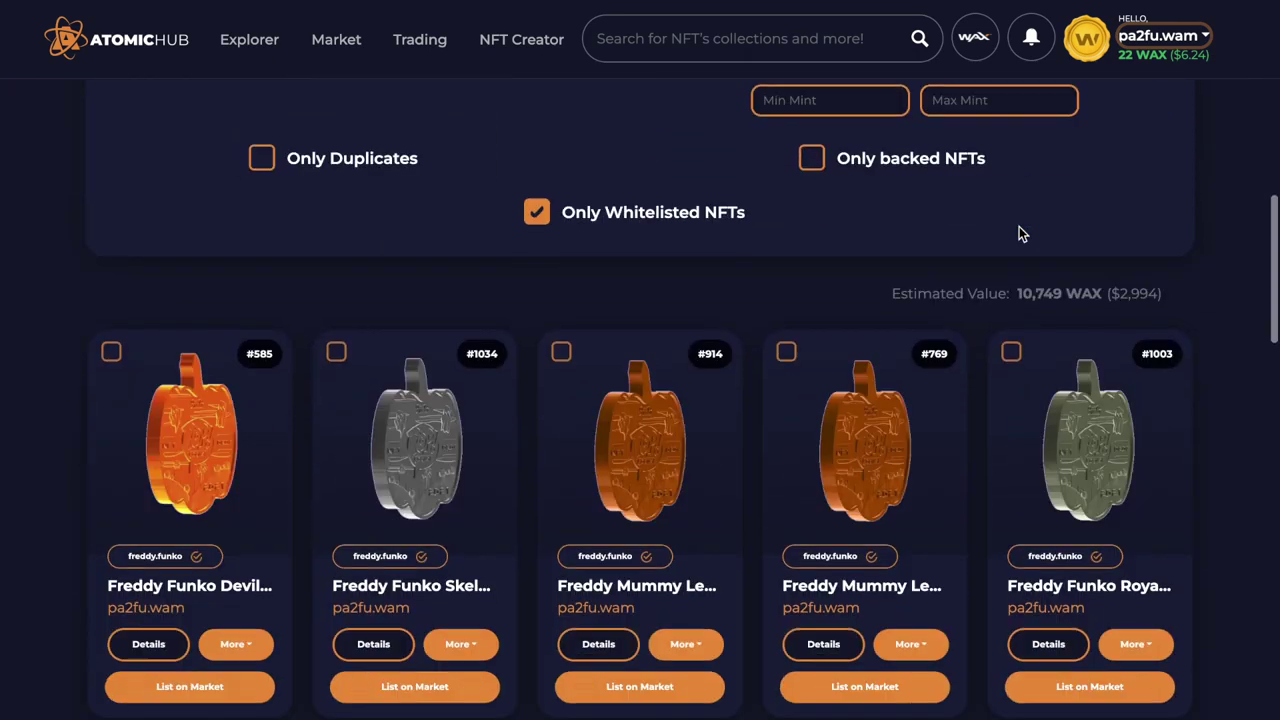
scroll(1020, 237, "down", 1)
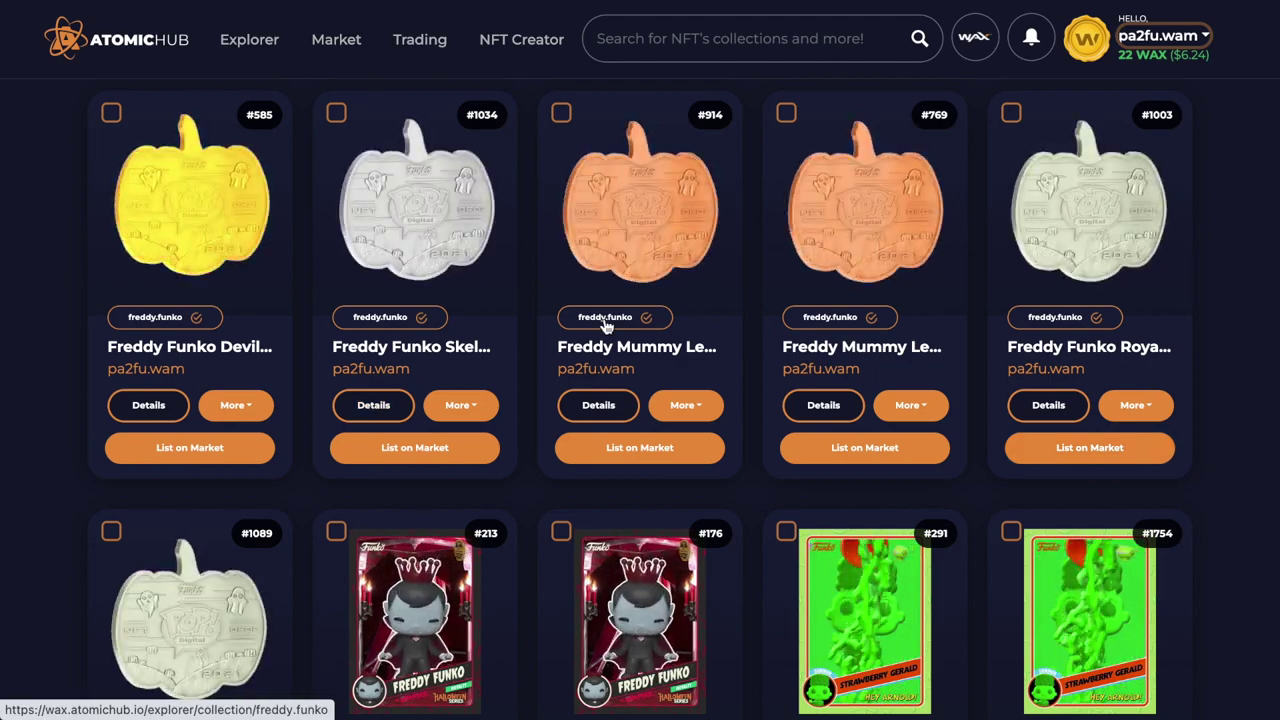
scroll(606, 326, "down", 1)
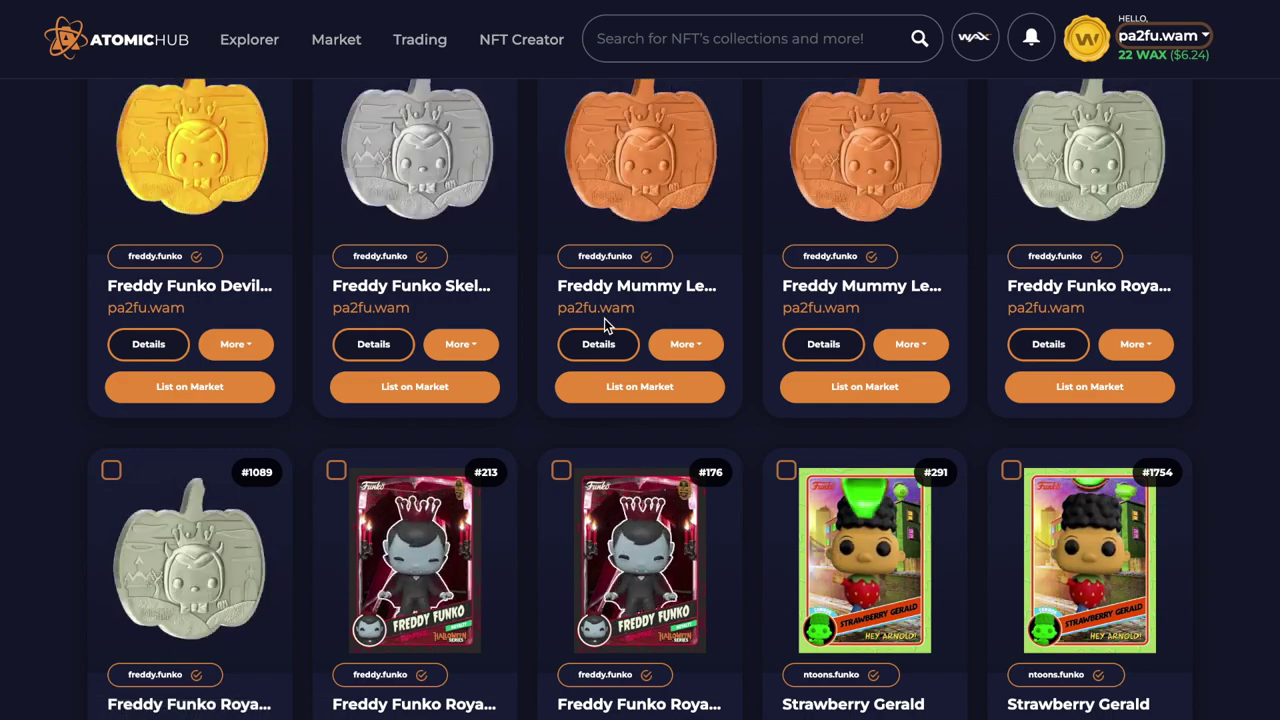
scroll(604, 318, "down", 1)
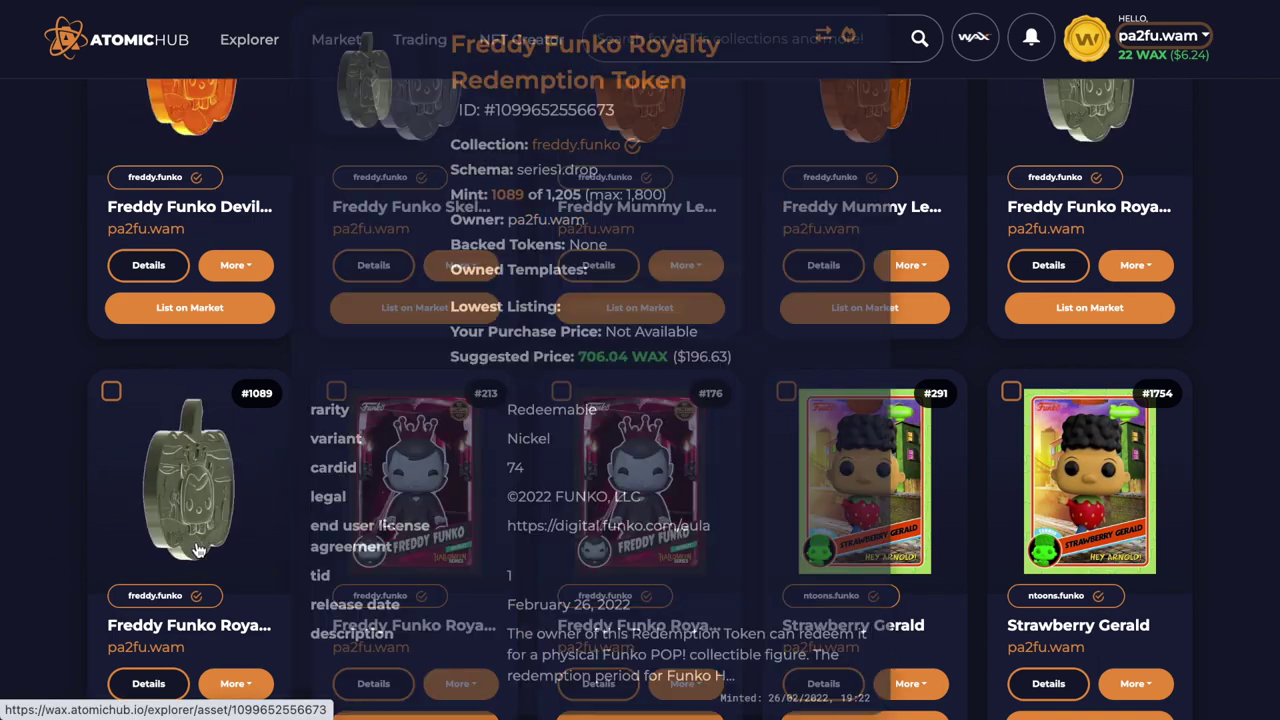
scroll(200, 518, "down", 1)
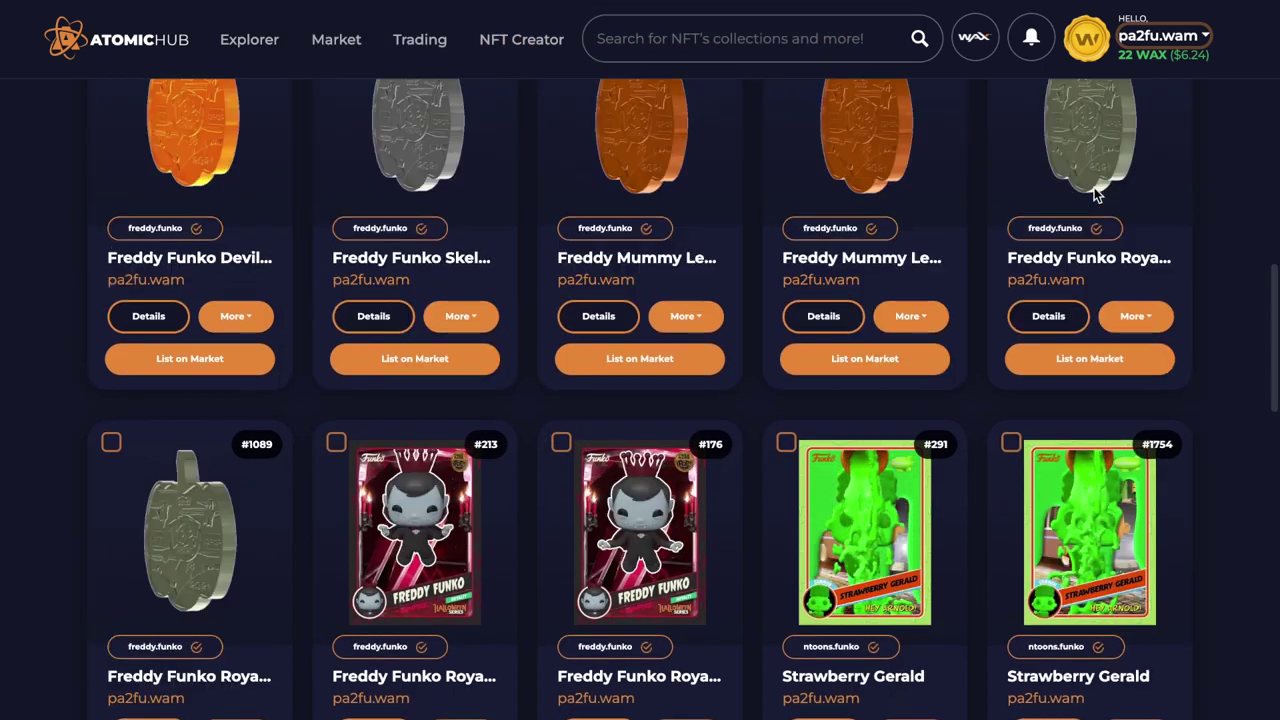
scroll(1094, 187, "up", 3)
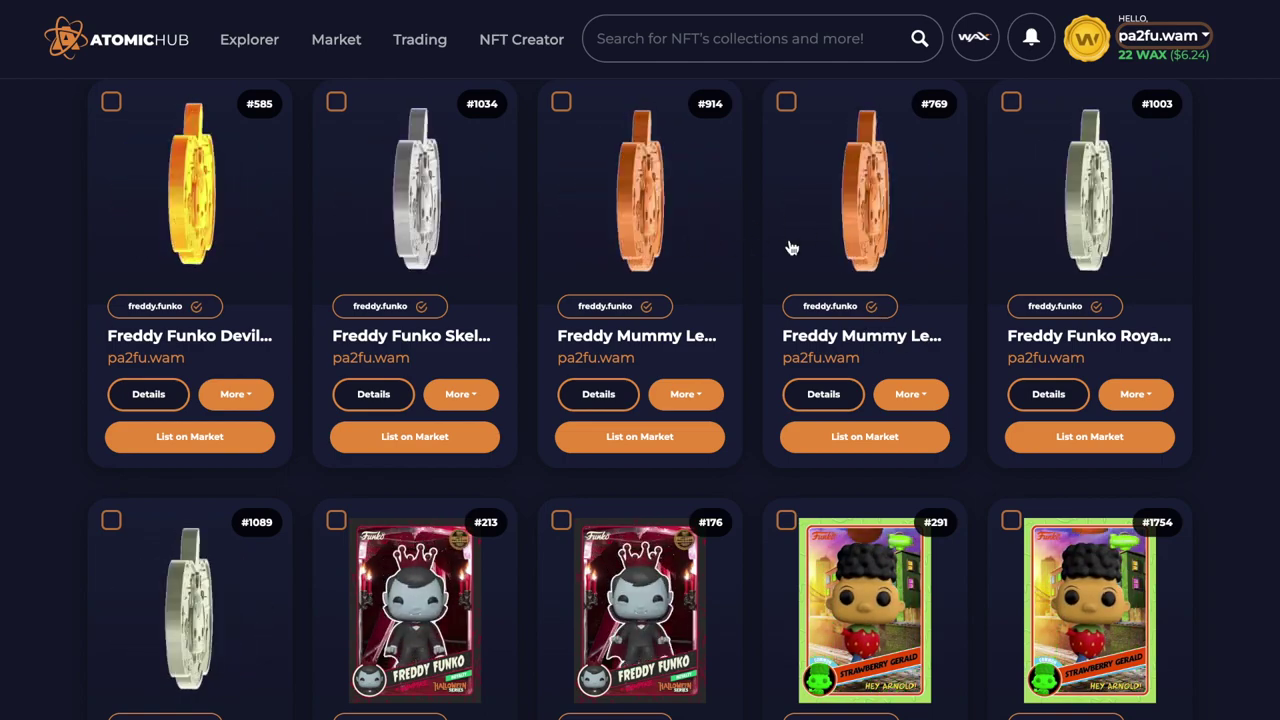
mouse_move(790, 231)
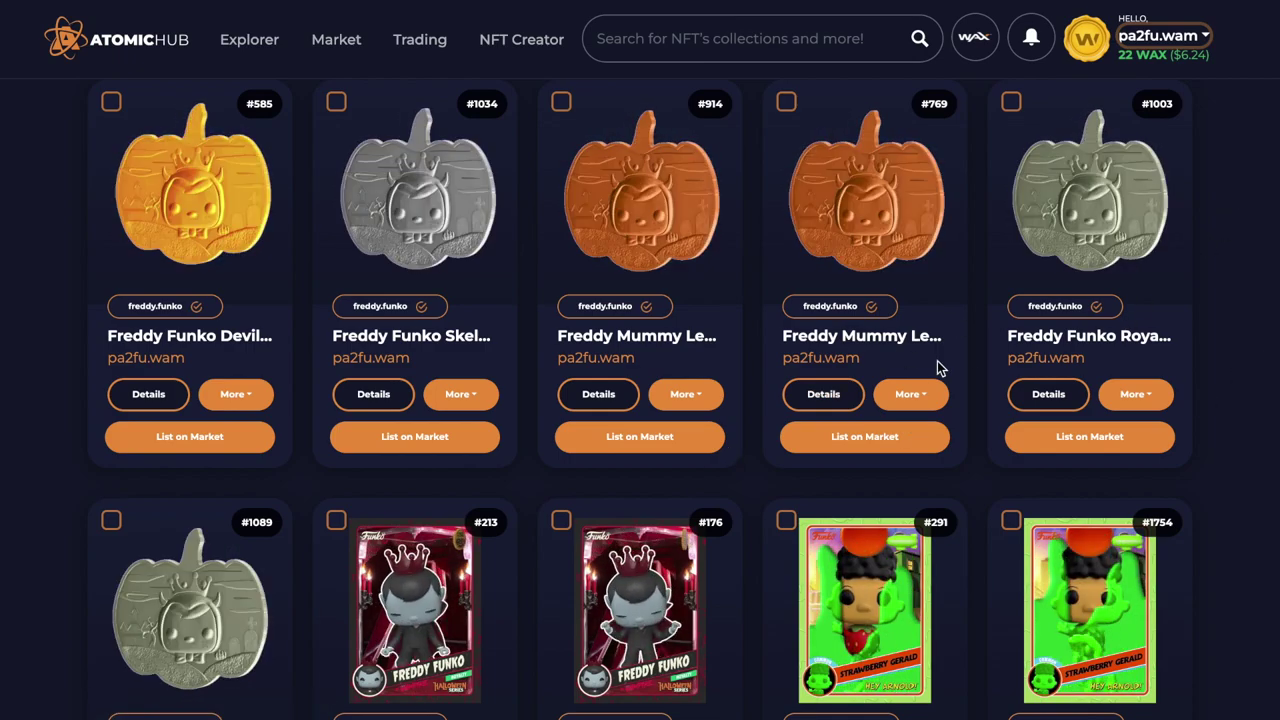
mouse_move(995, 232)
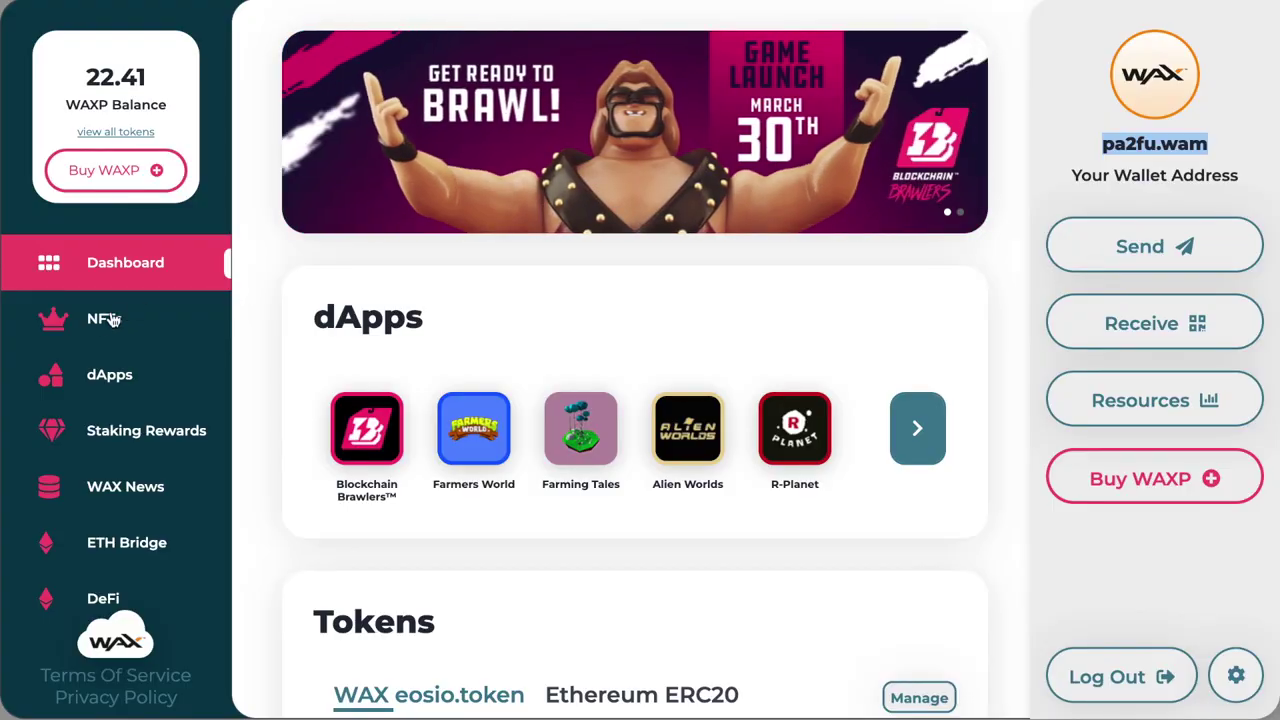
Open the NFT inventory in WAX Cloud Wallet and view the details of the Freddy Funko Devil Grail Redemption Token.
left_click(104, 322)
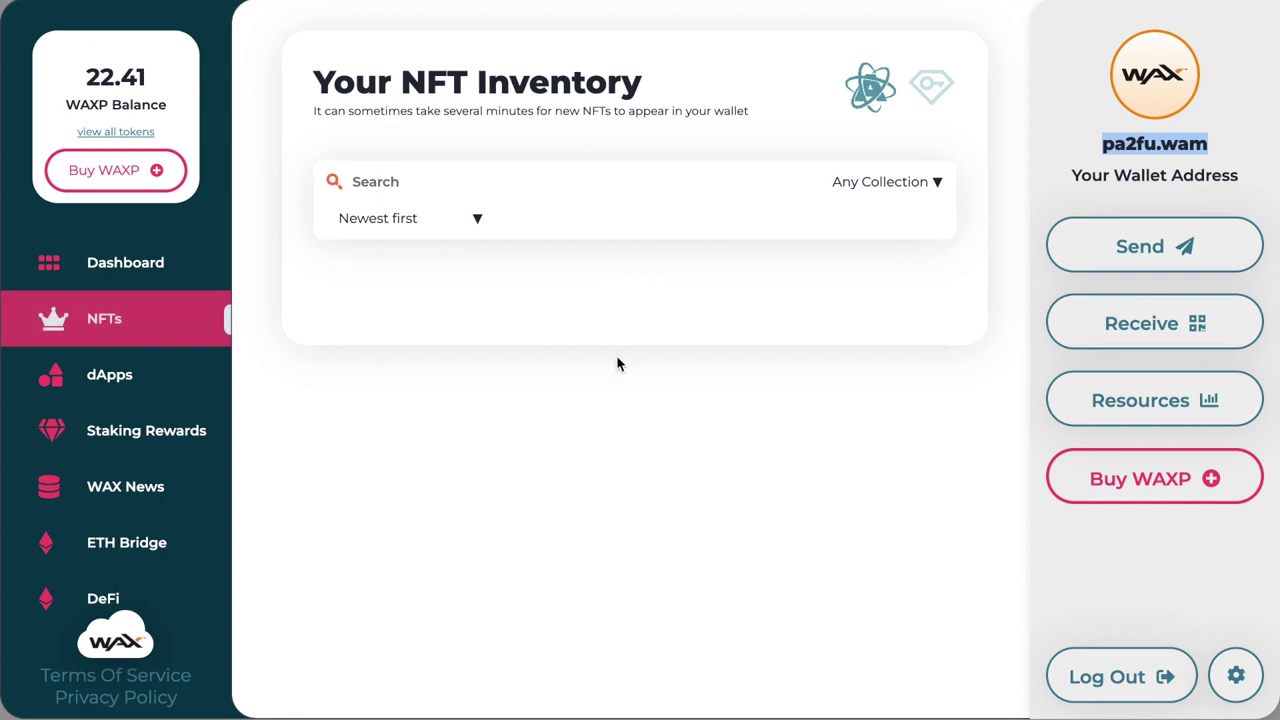
left_click(1148, 255)
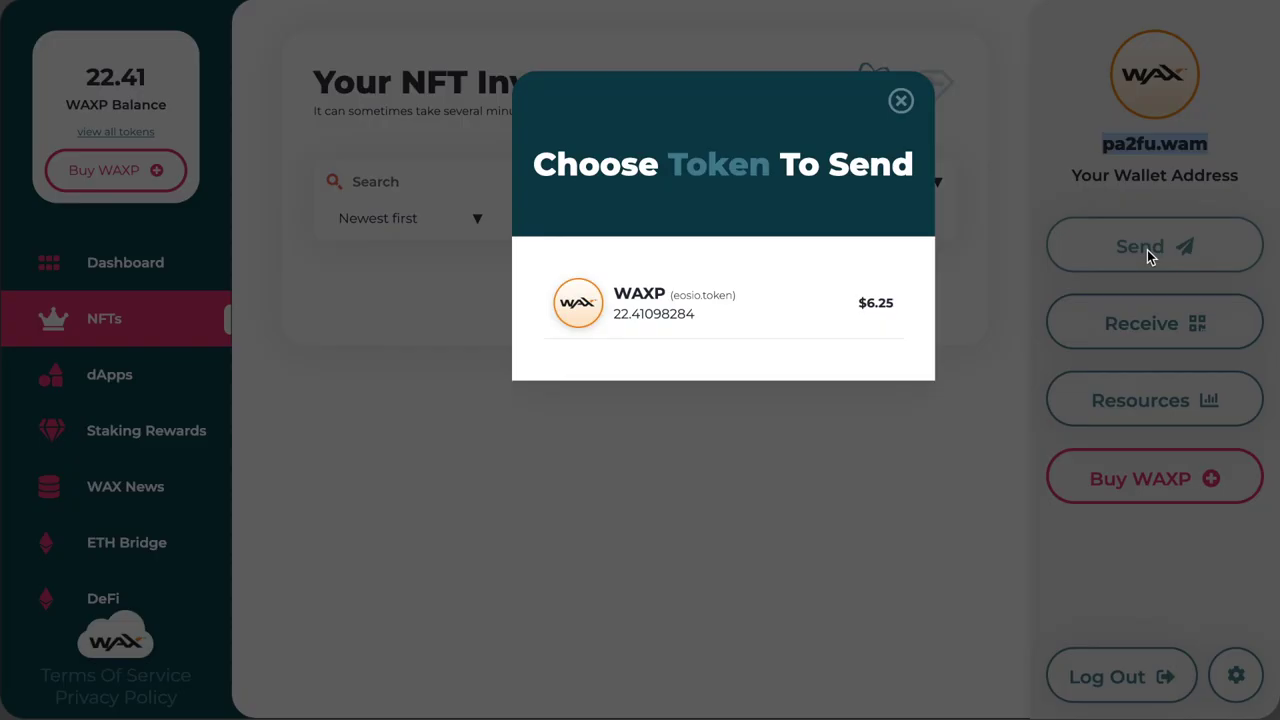
left_click(901, 102)
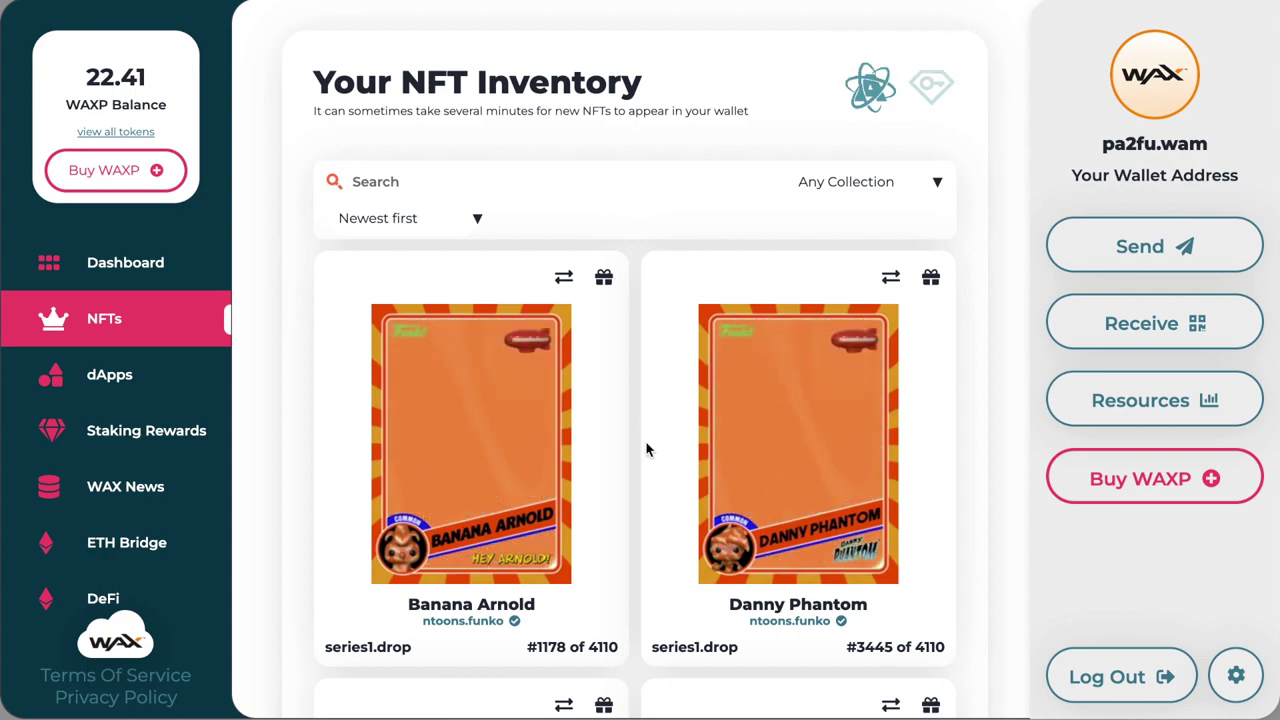
scroll(646, 450, "down", 9)
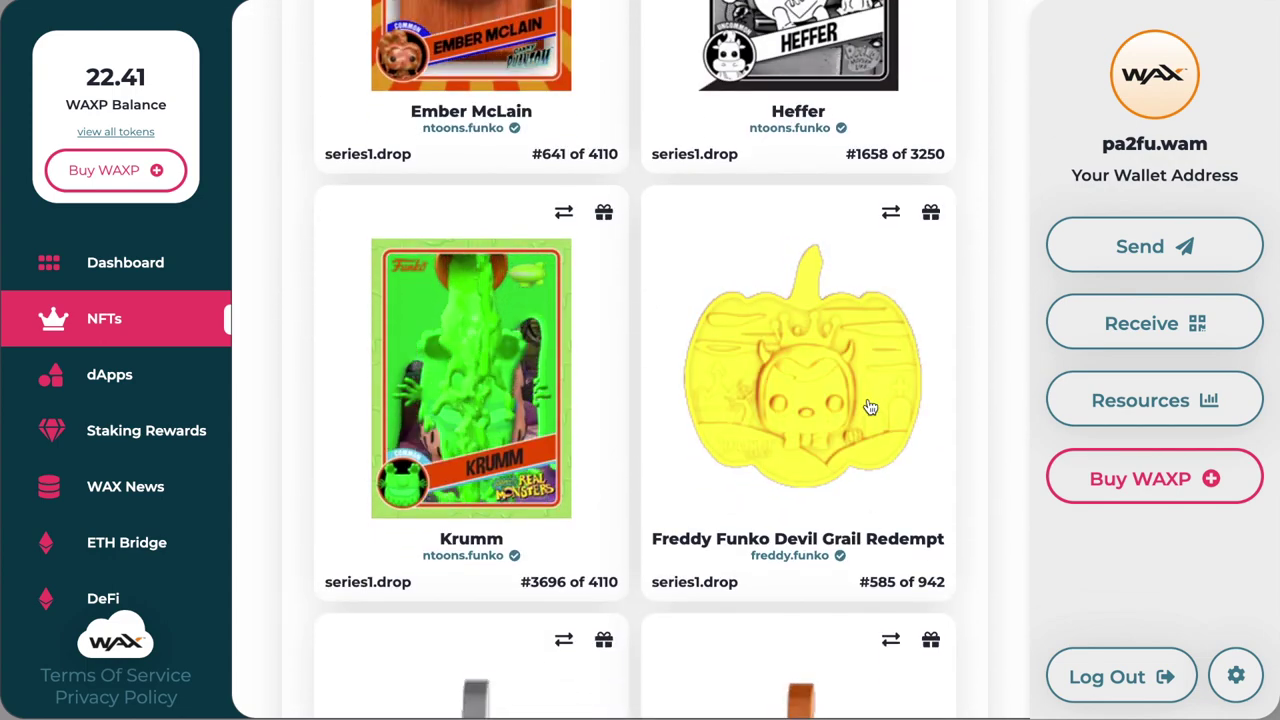
left_click(864, 405)
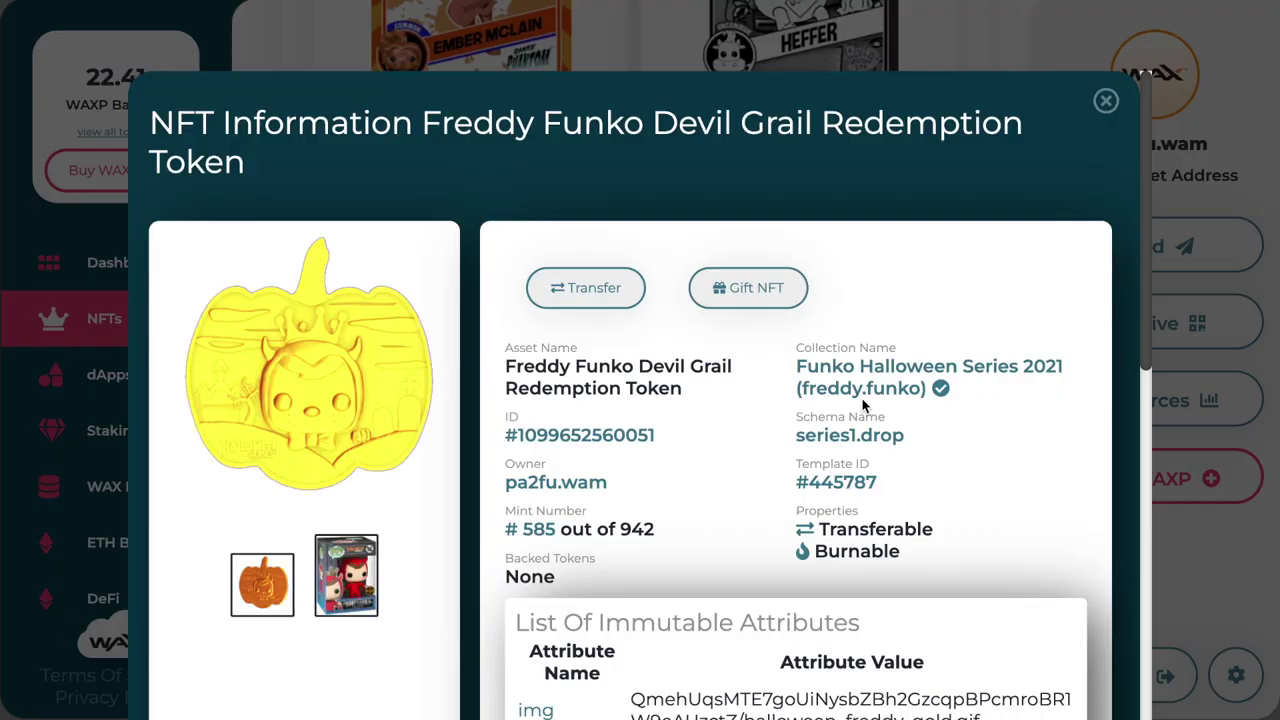
scroll(737, 423, "down", 1)
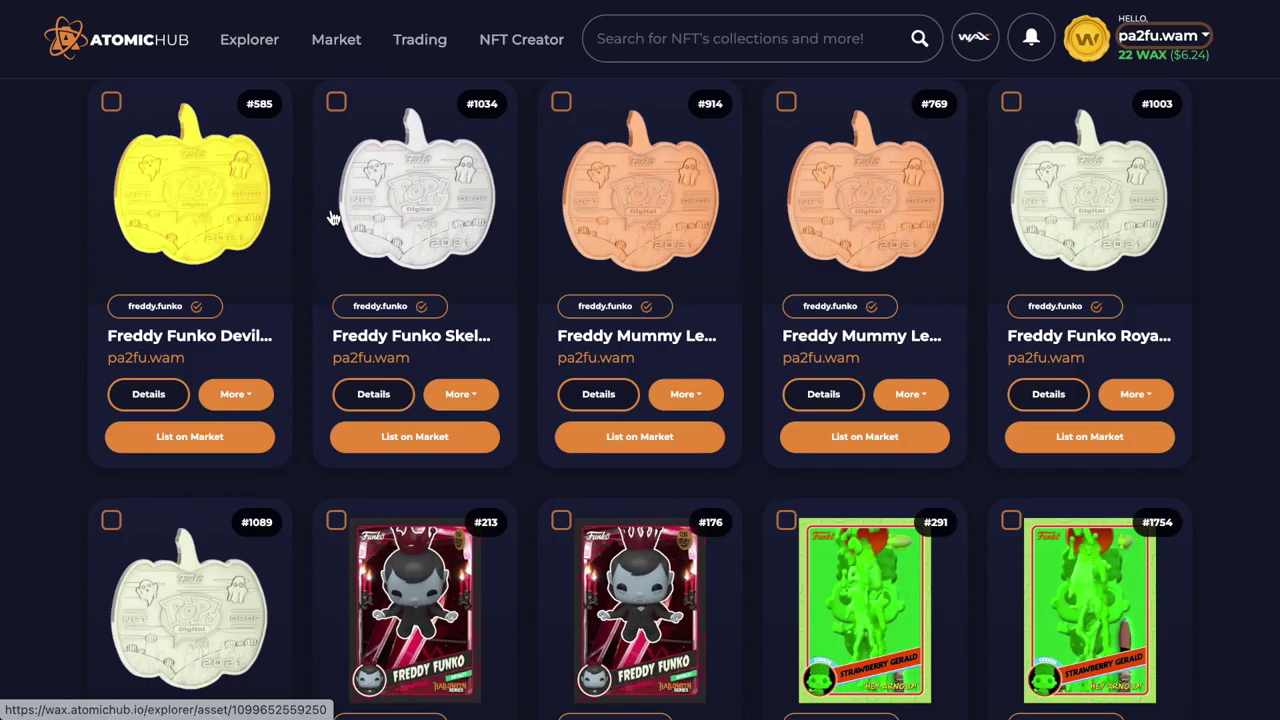
Select the six pumpkin-shaped Freddy Funko tokens in the AtomicHub inventory: #1089, #1003, #769, #914, #1034 and #585.
scroll(249, 271, "down", 2)
scroll(249, 274, "down", 3)
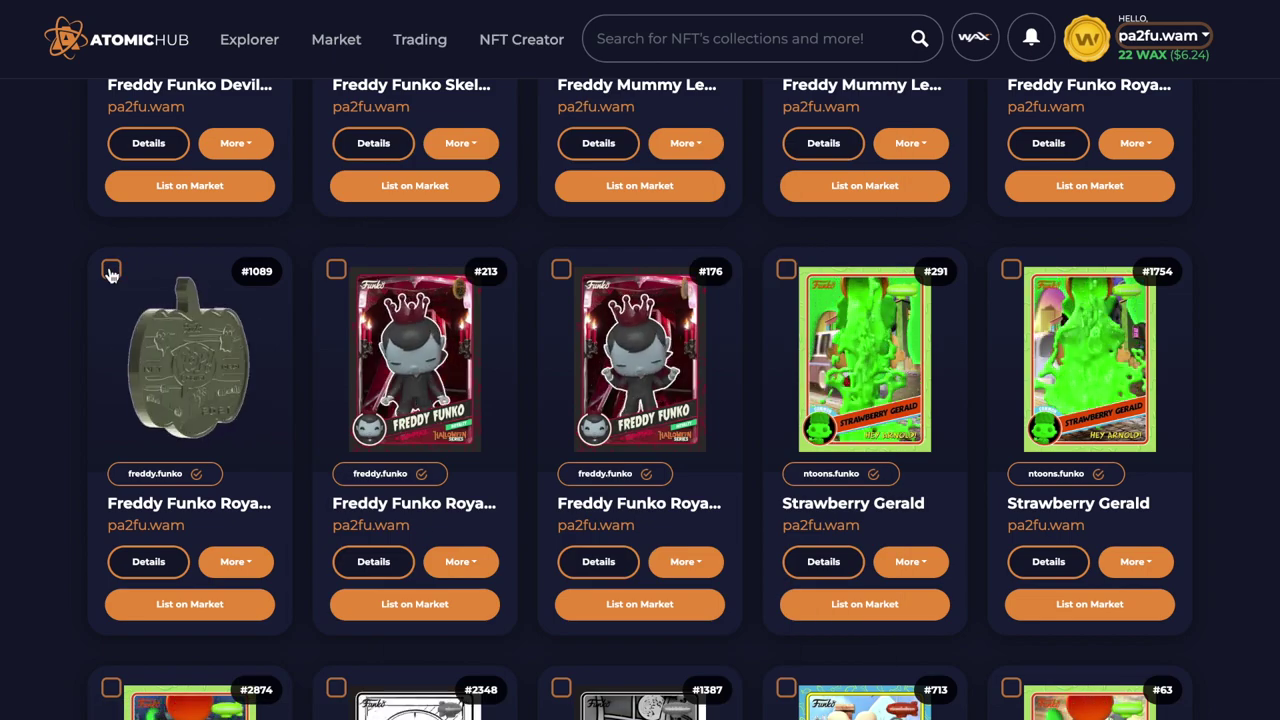
left_click(111, 271)
scroll(931, 208, "up", 1)
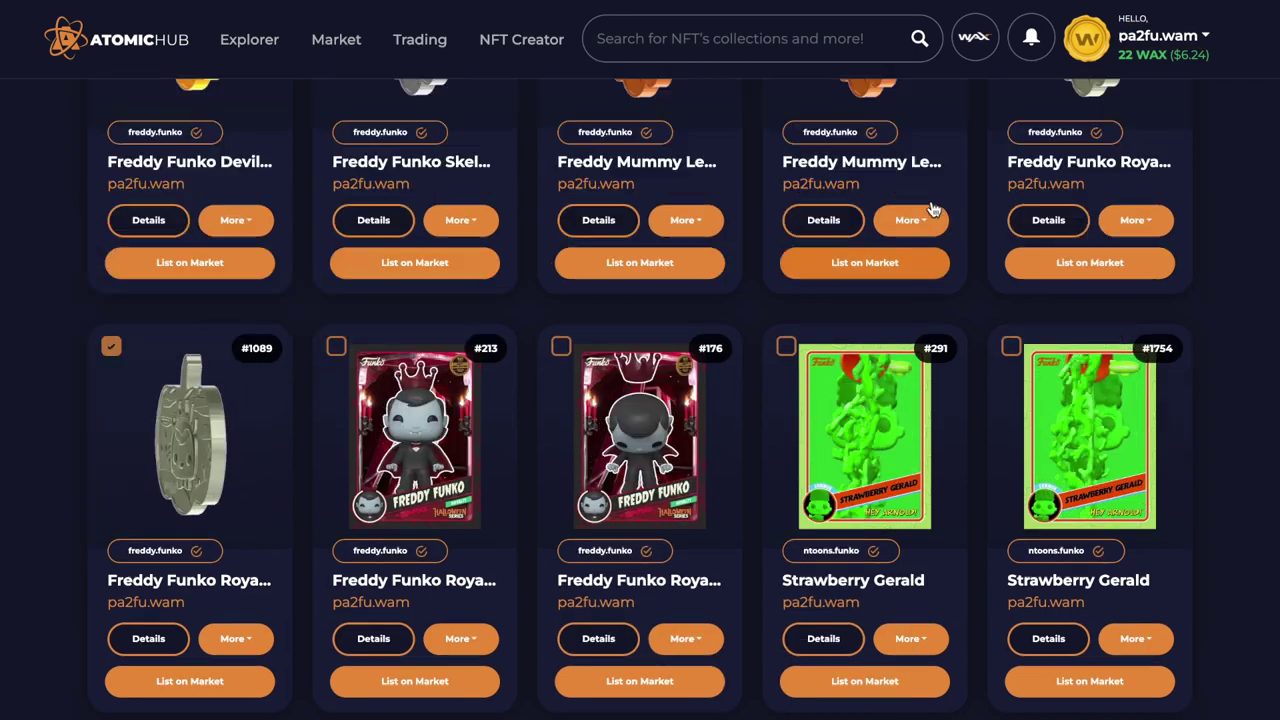
scroll(931, 208, "up", 3)
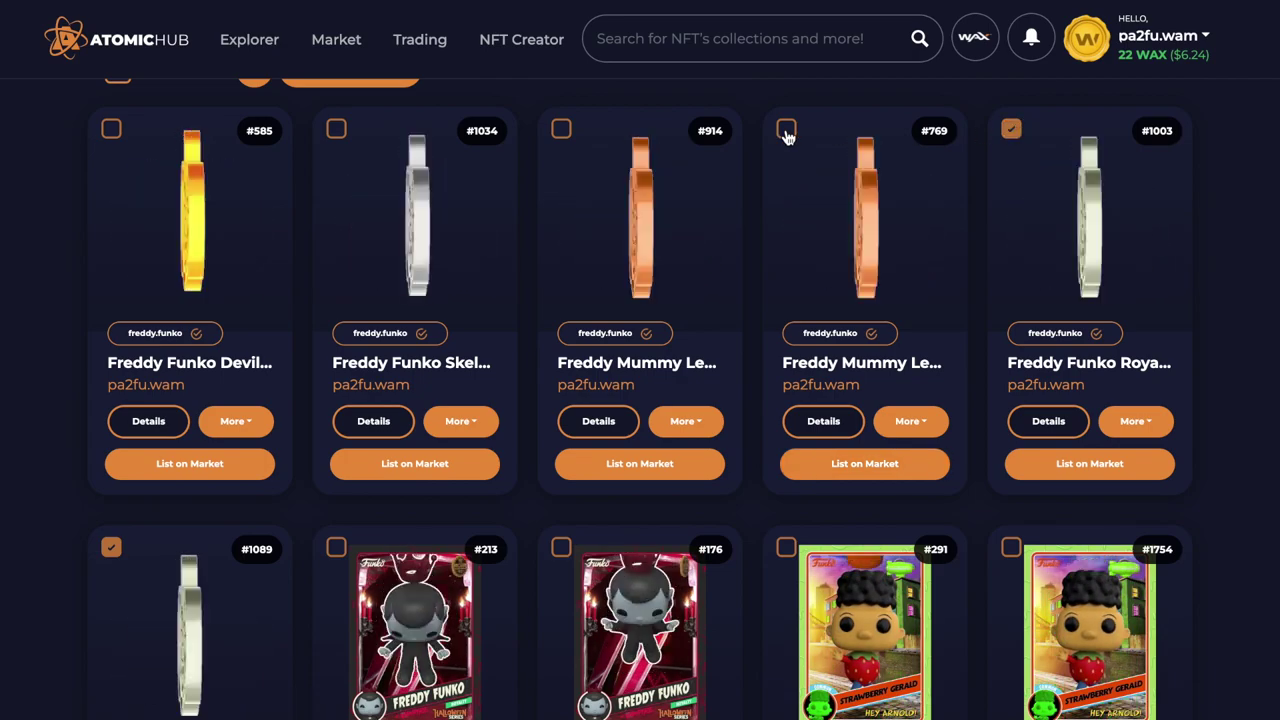
left_click(562, 130)
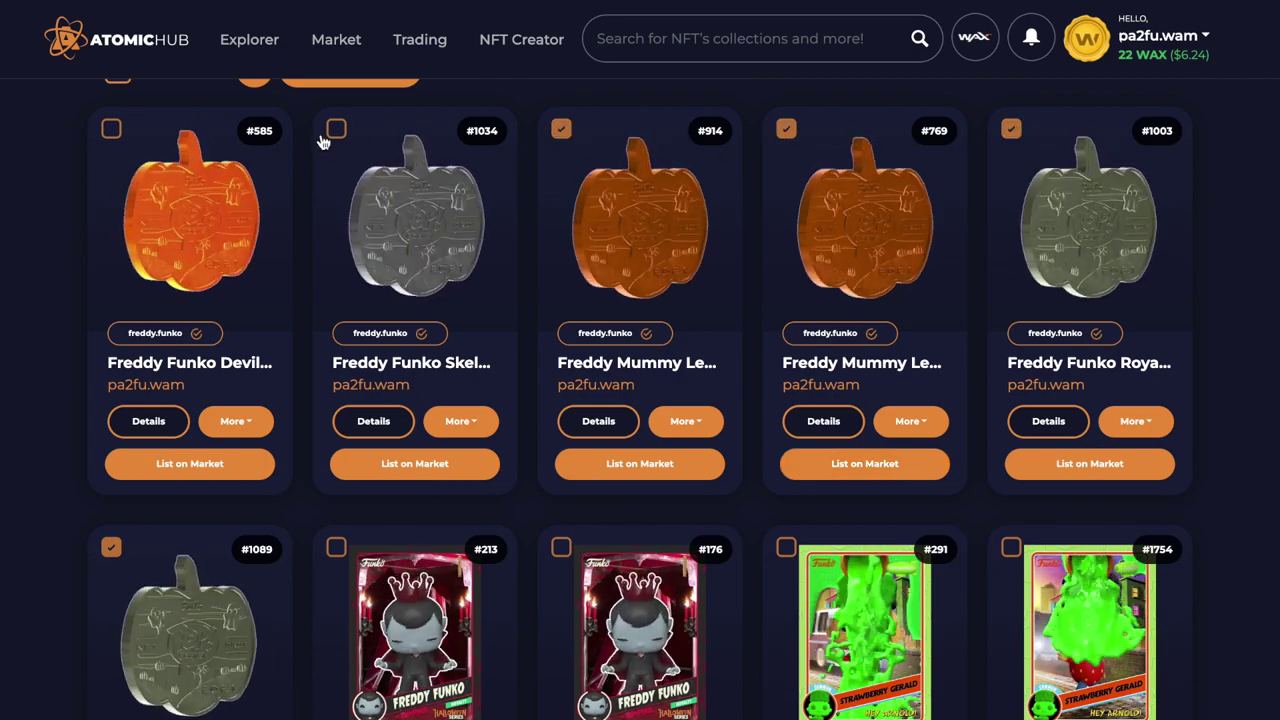
left_click(336, 138)
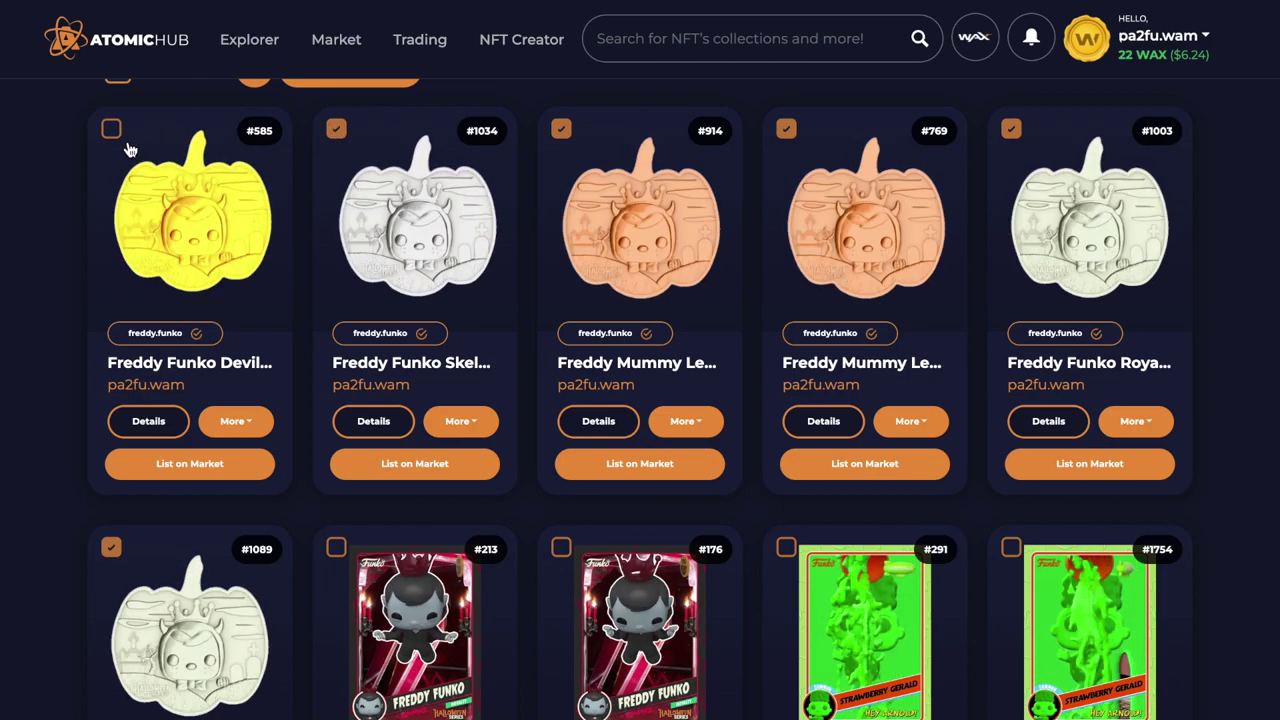
left_click(116, 141)
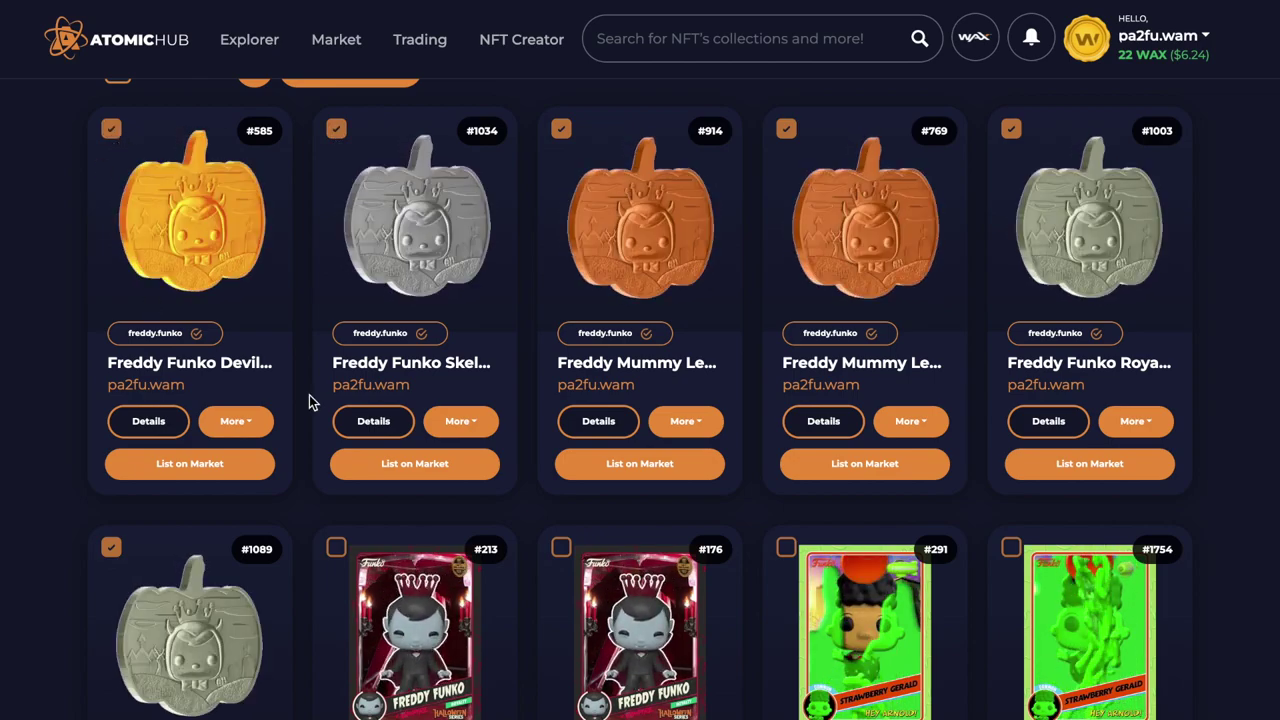
Start a transfer for the Freddy Funko Devil token #585 and go to its recipient form.
left_click(238, 425)
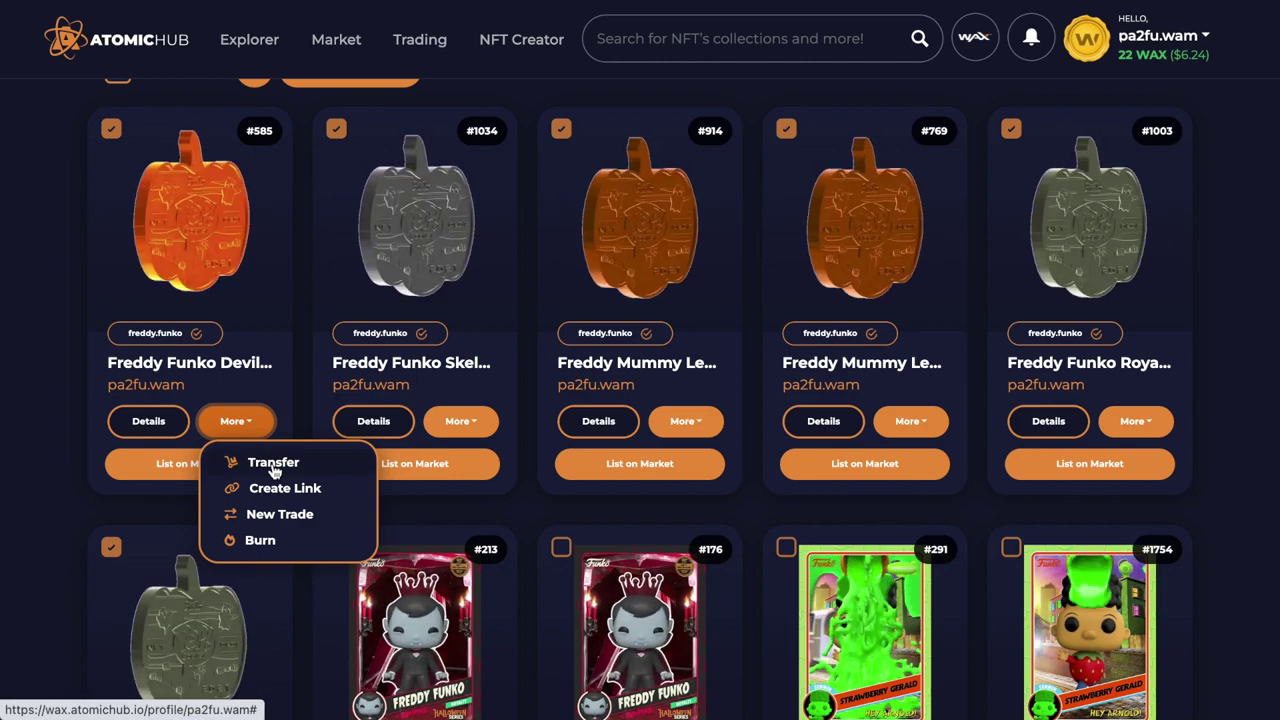
left_click(273, 464)
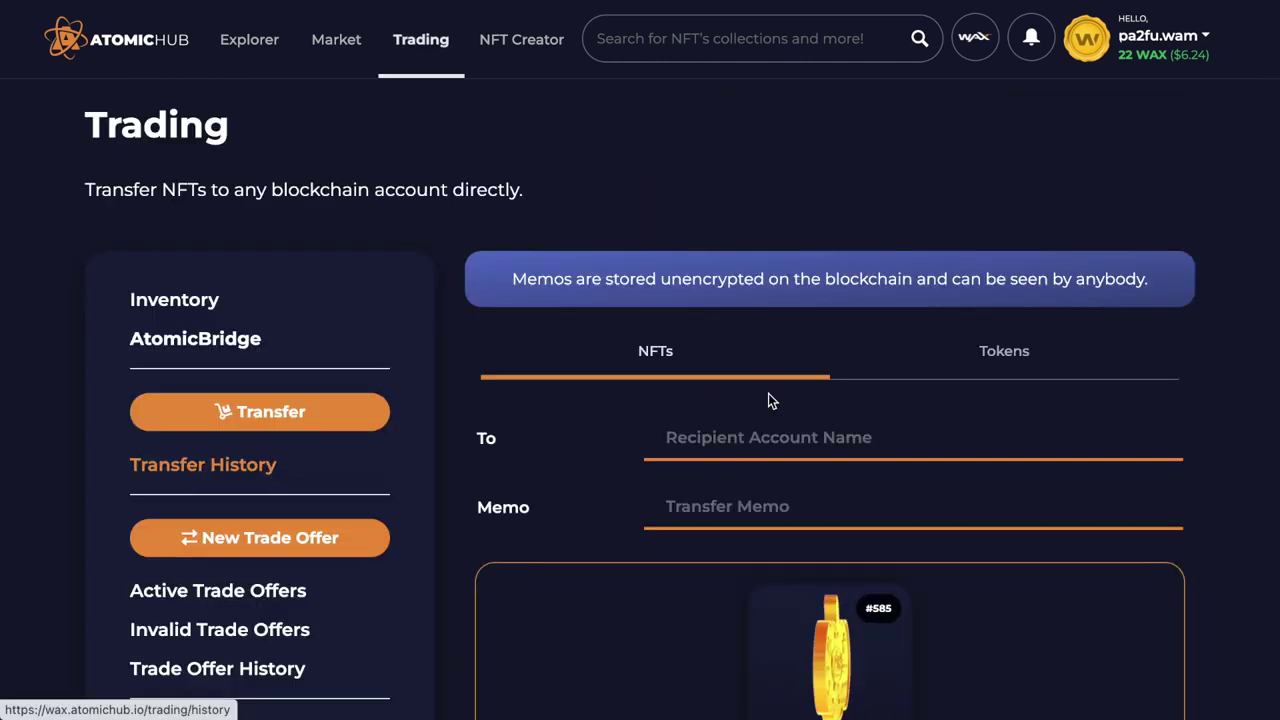
scroll(894, 400, "down", 2)
scroll(894, 400, "down", 1)
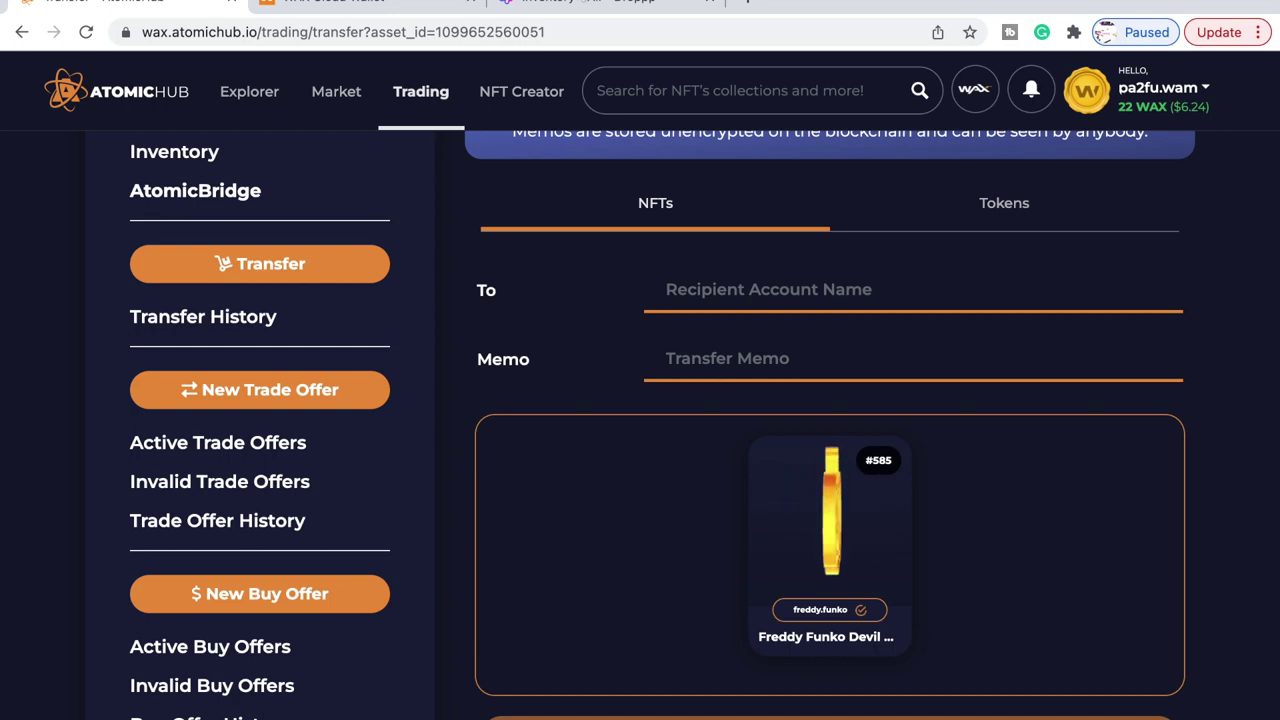
Switch to the Droppp inventory and copy the wallet account name shown in the page header.
left_click(580, 5)
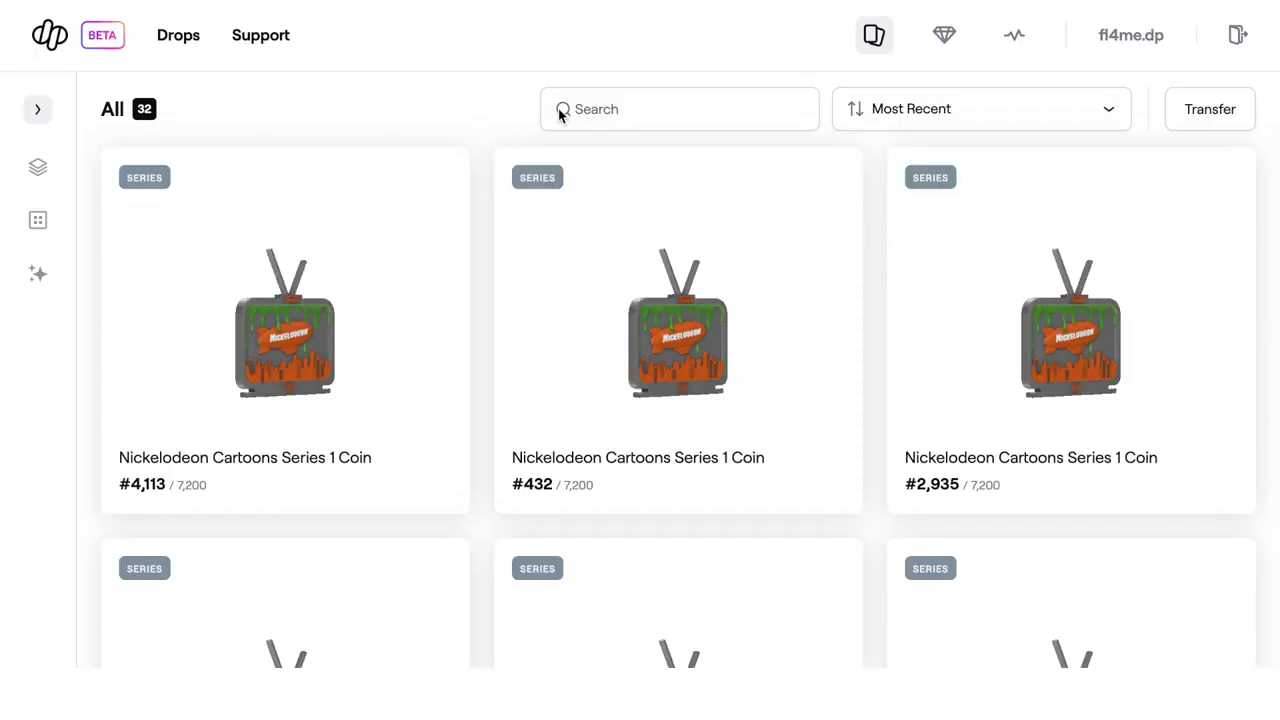
left_click_drag(1168, 37, 1101, 37)
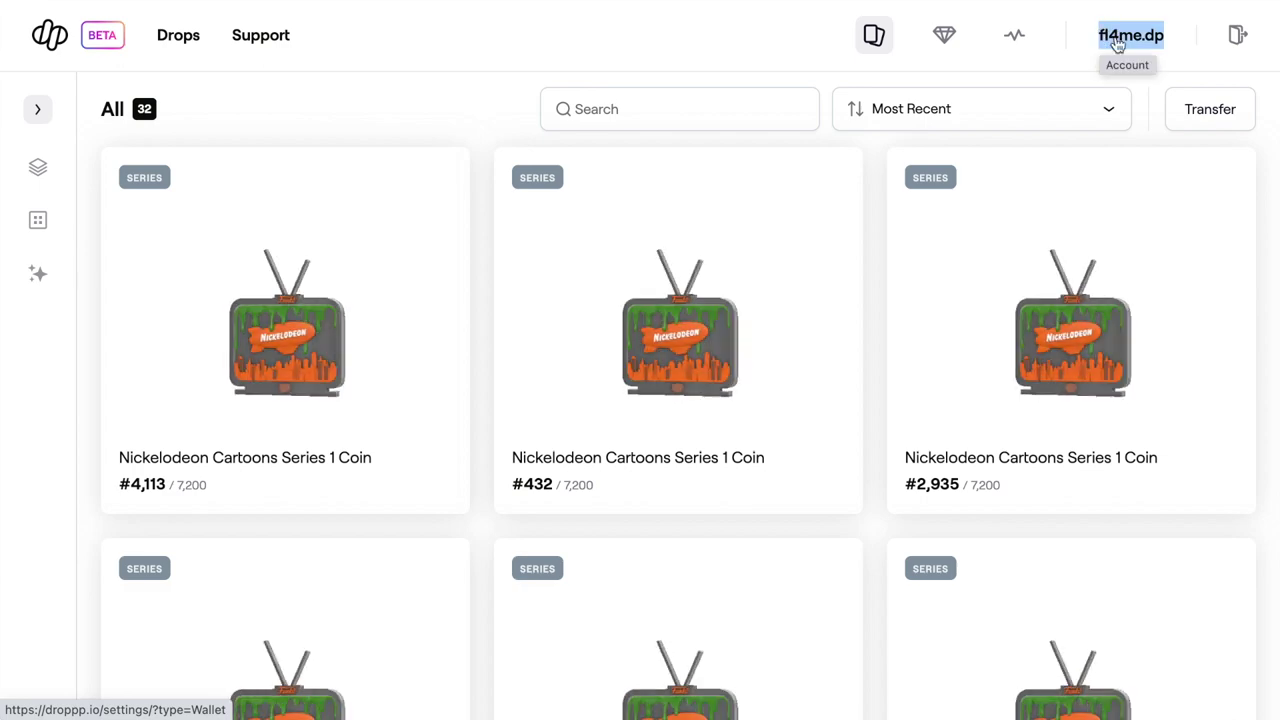
right_click(1117, 40)
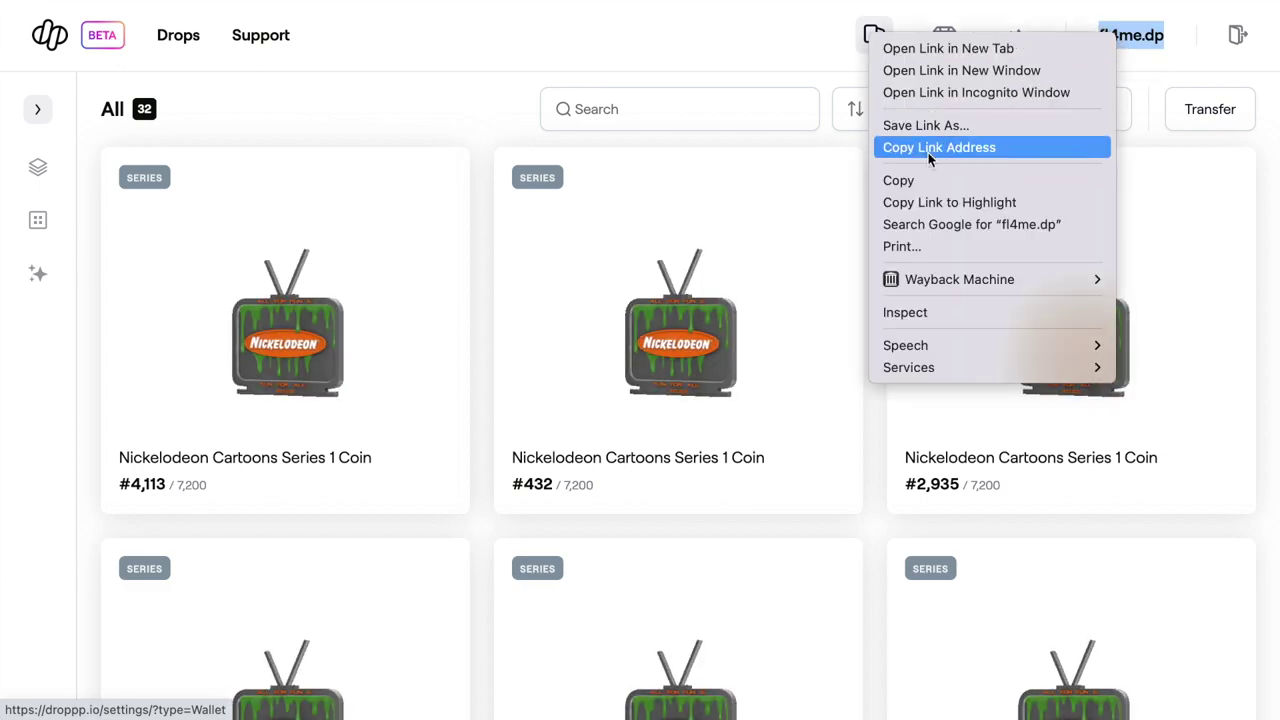
left_click(928, 182)
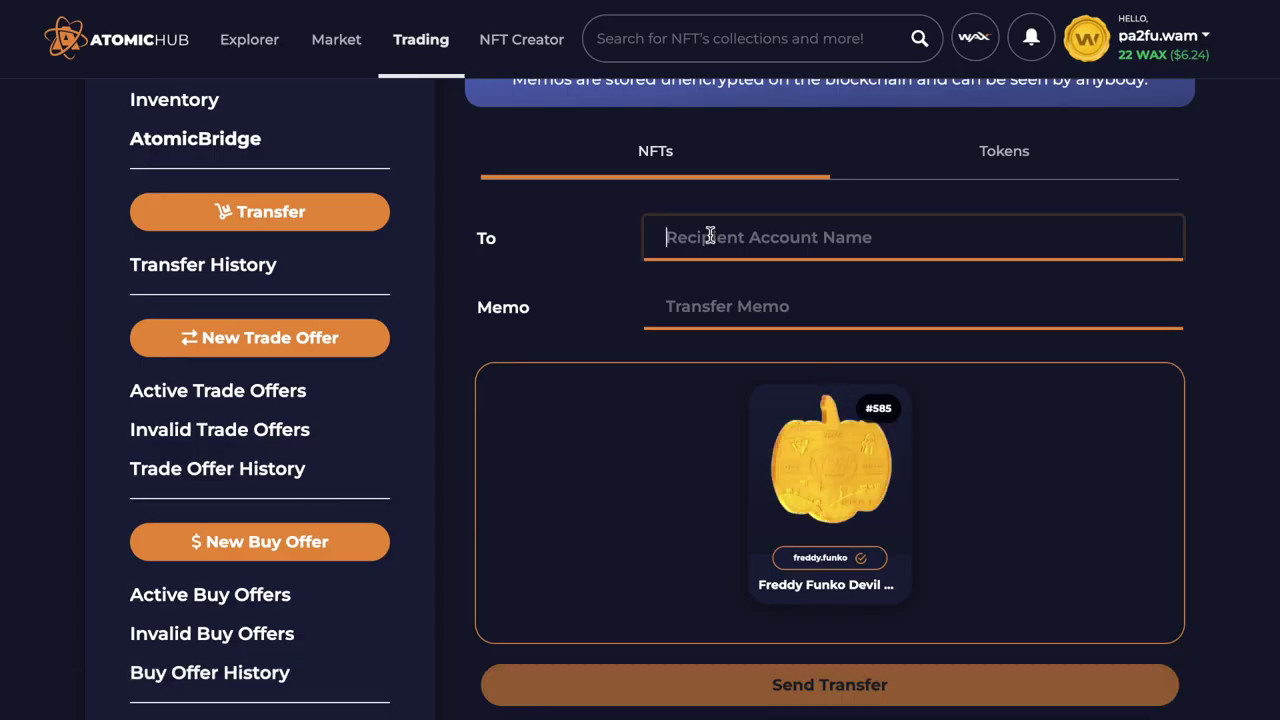
Paste the copied Droppp account name as the recipient of the AtomicHub transfer and review the transfer form.
right_click(710, 236)
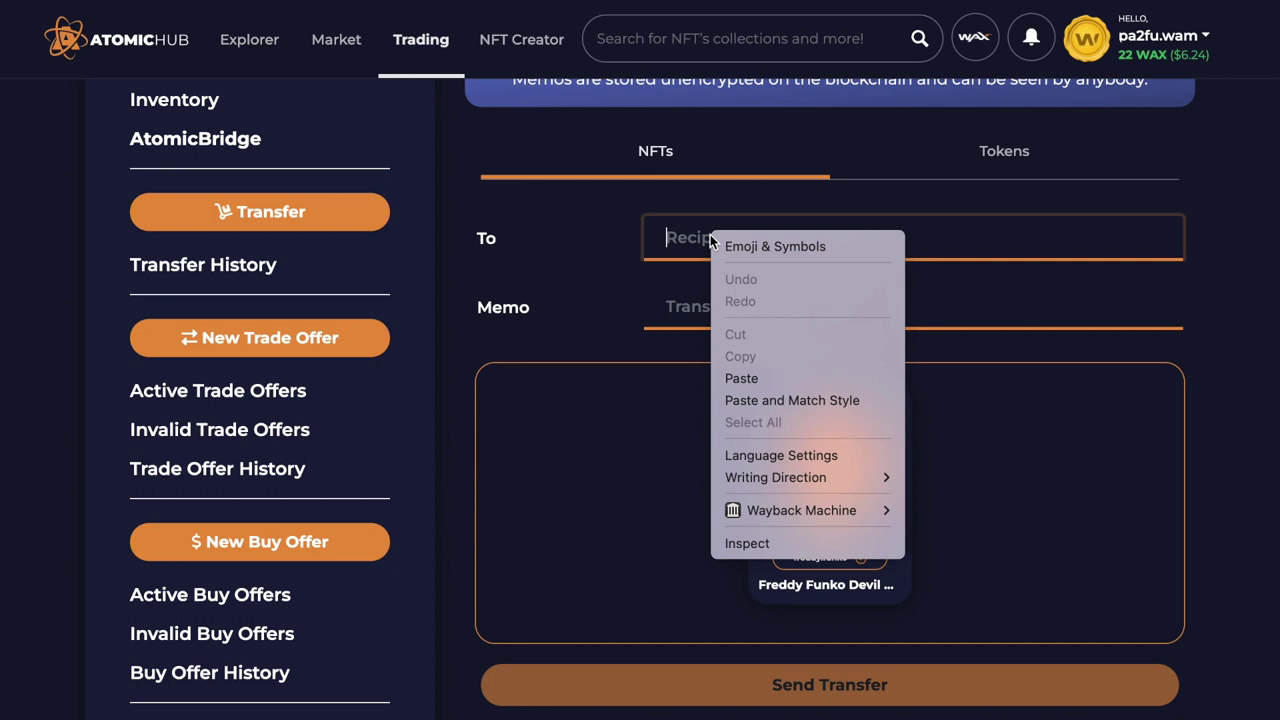
left_click(765, 381)
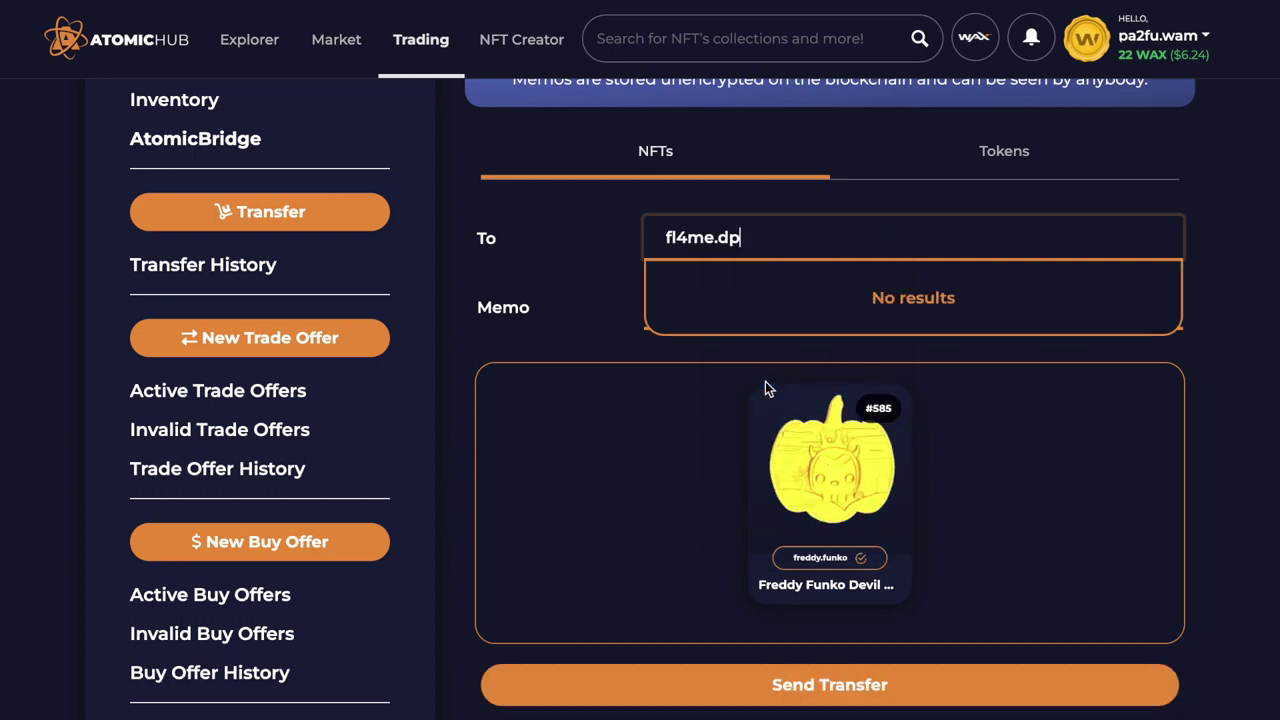
scroll(903, 345, "down", 1)
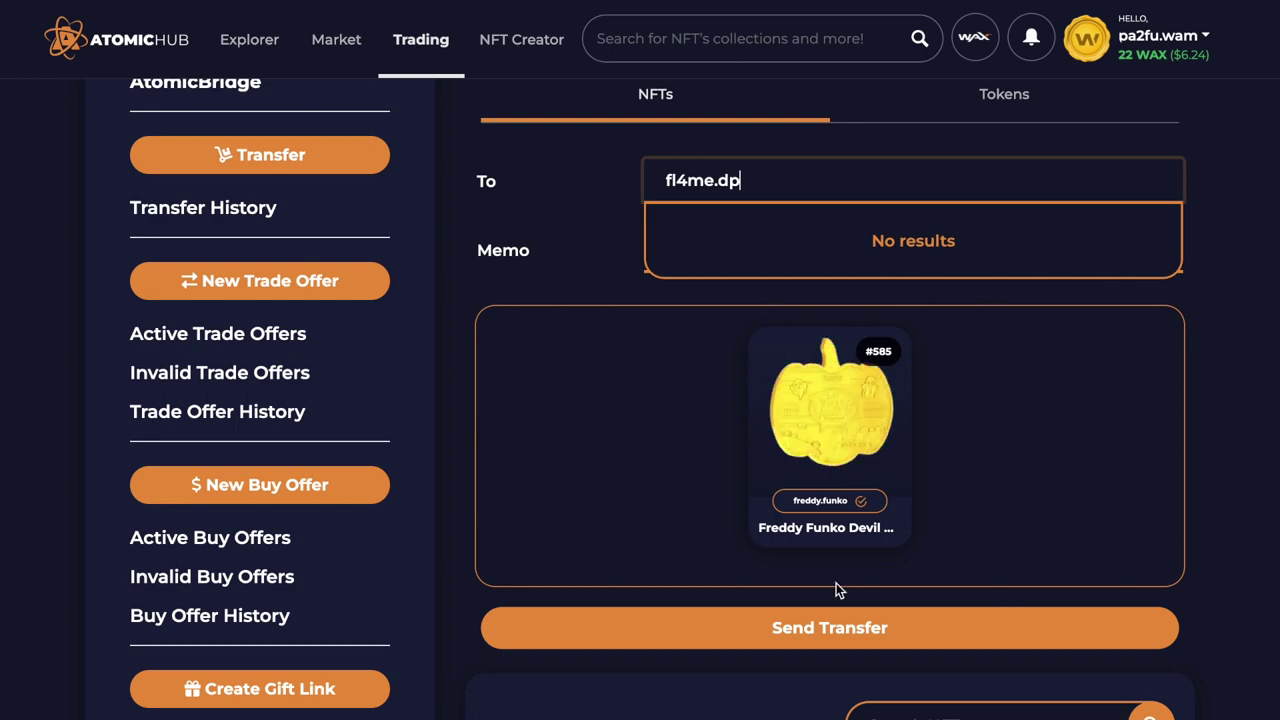
scroll(1004, 498, "down", 3)
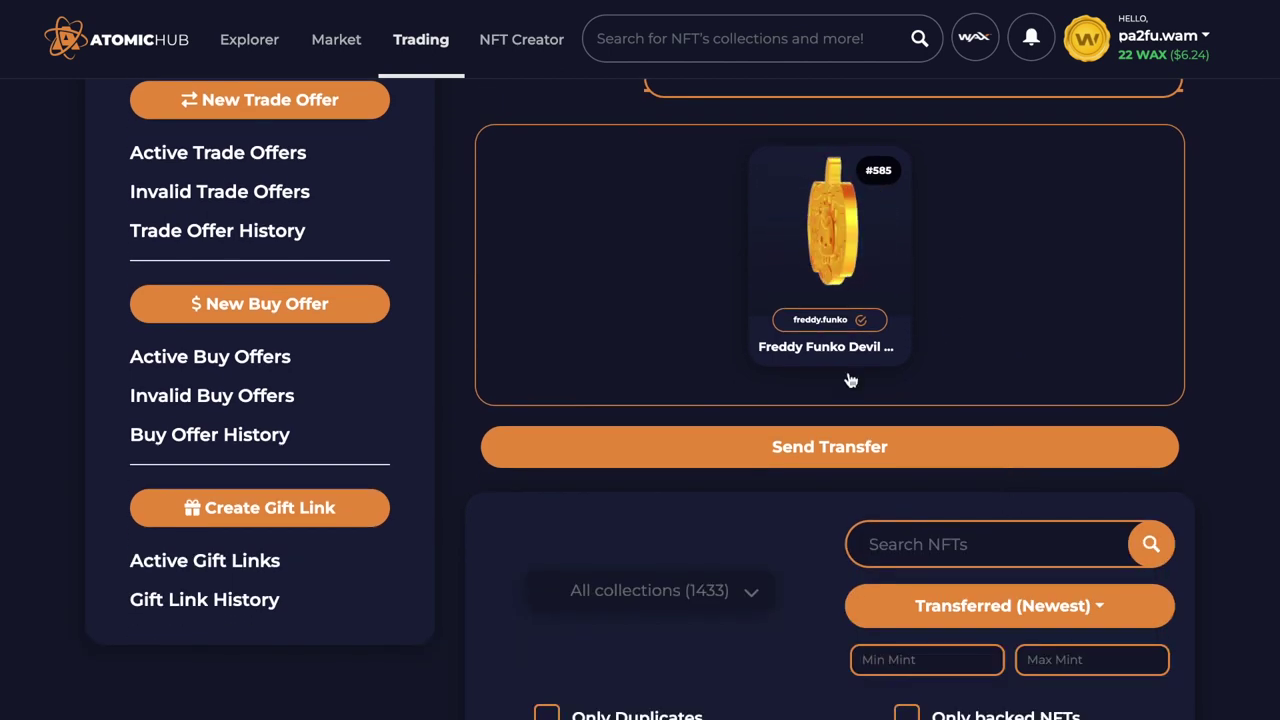
scroll(873, 271, "down", 2)
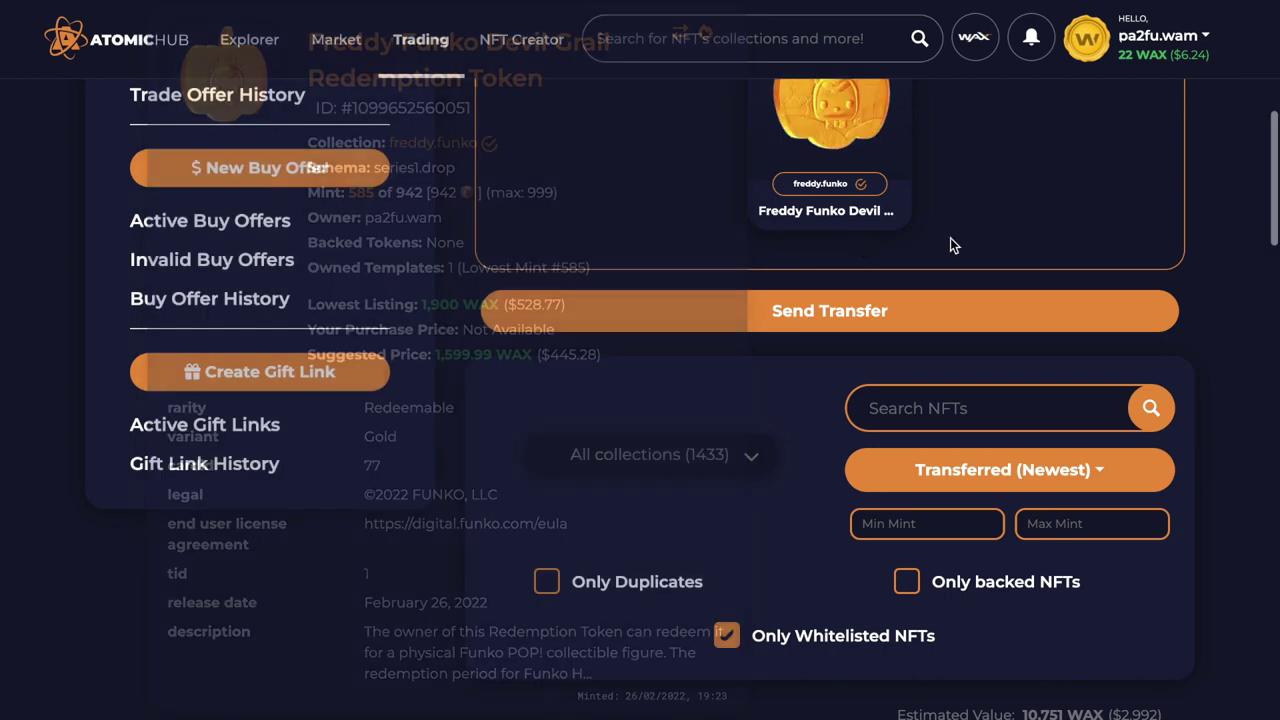
scroll(974, 211, "up", 2)
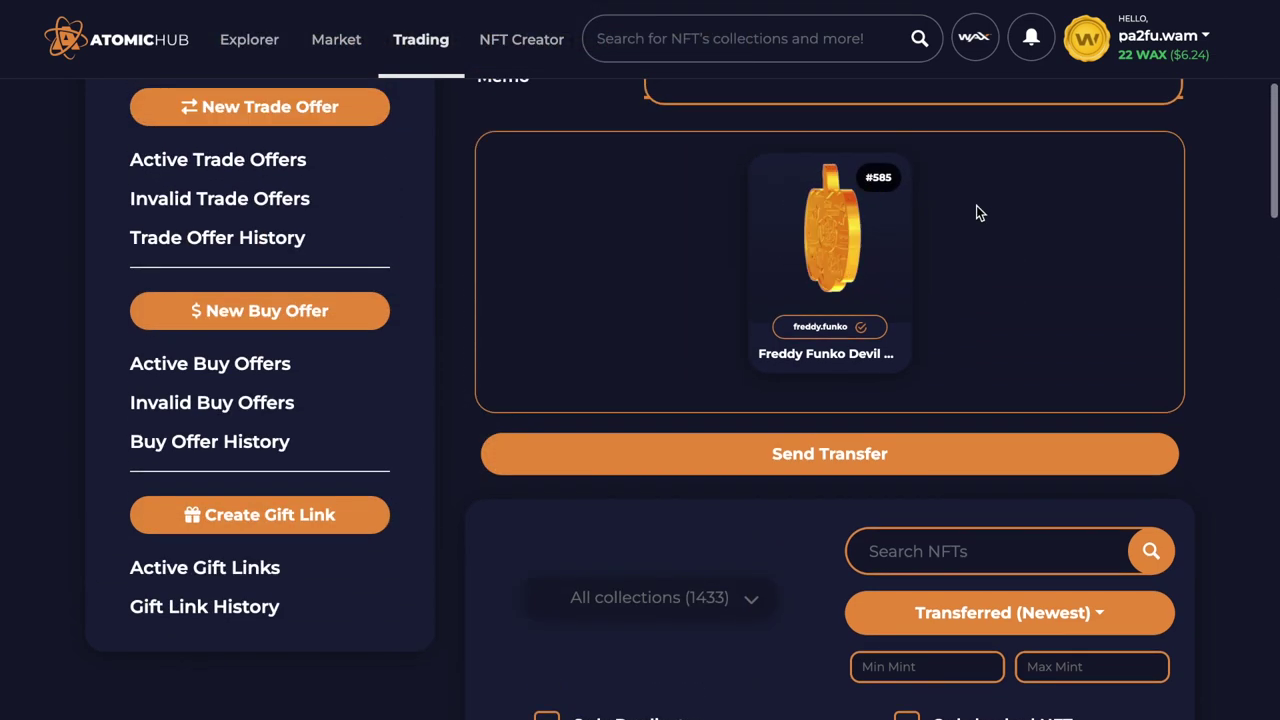
Send the Freddy Funko Devil token #585 to the Droppp account and confirm the transfer.
left_click(829, 460)
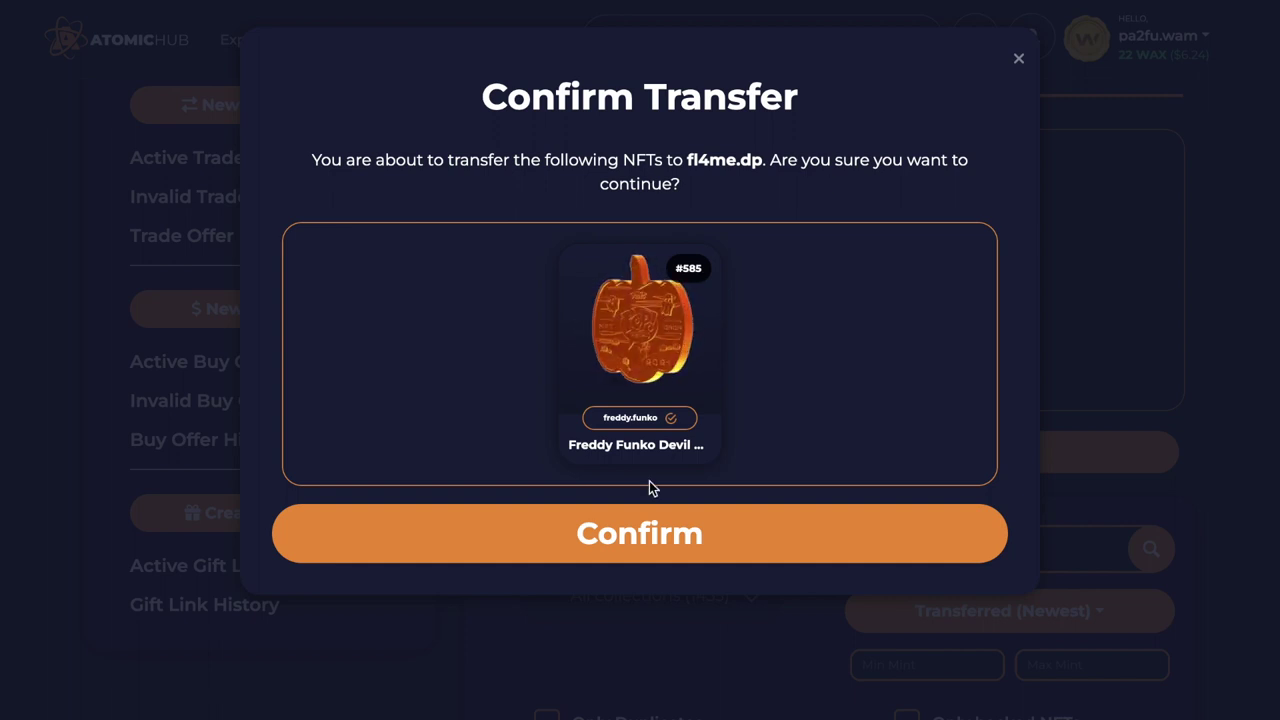
left_click(645, 533)
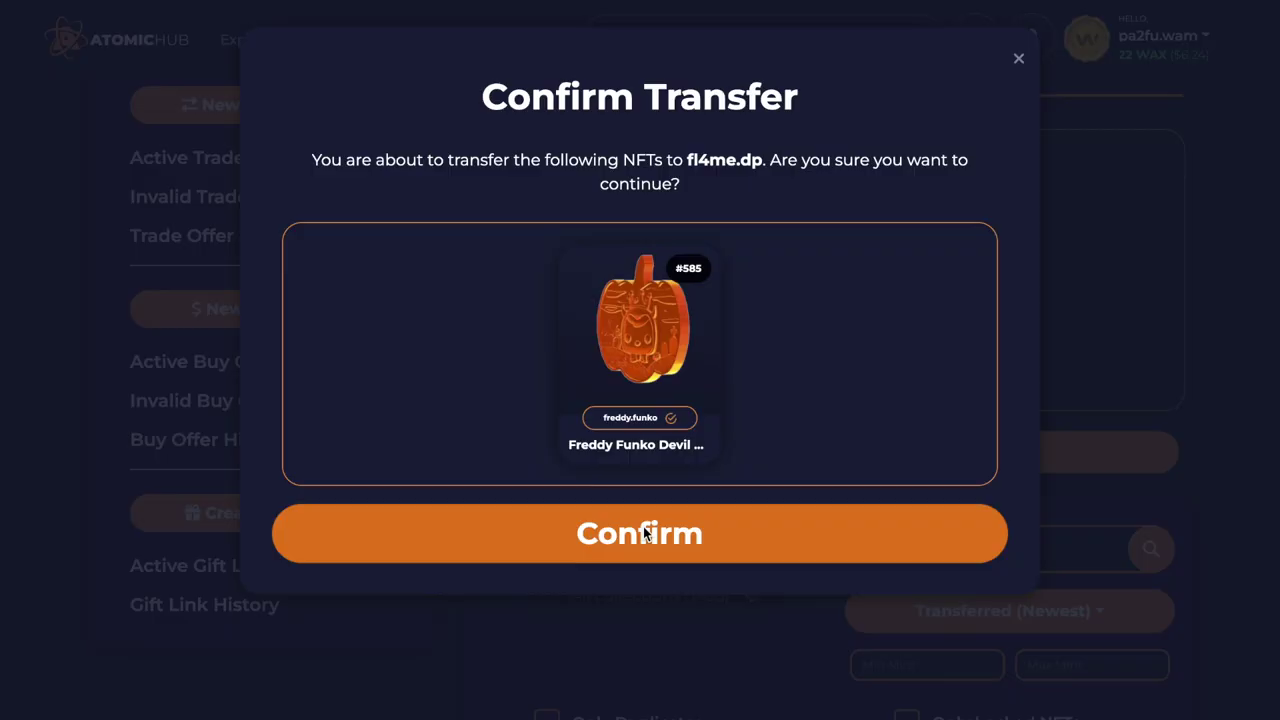
left_click(643, 528)
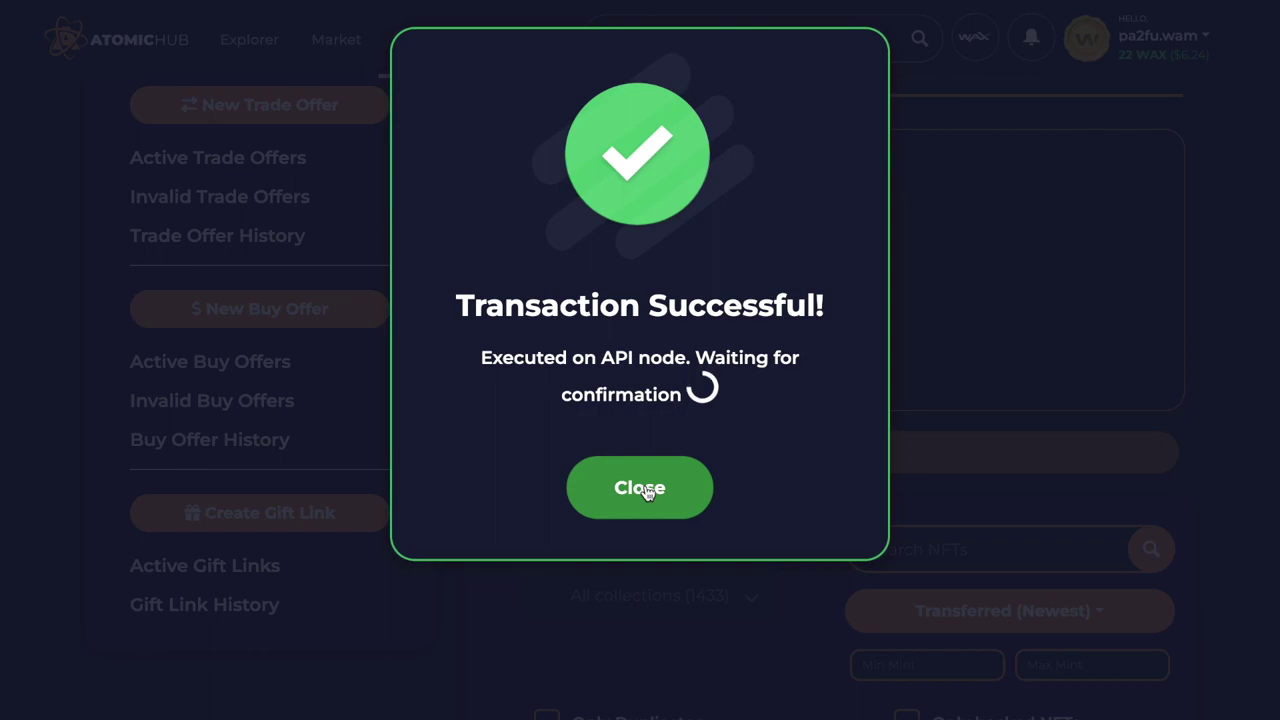
left_click(645, 490)
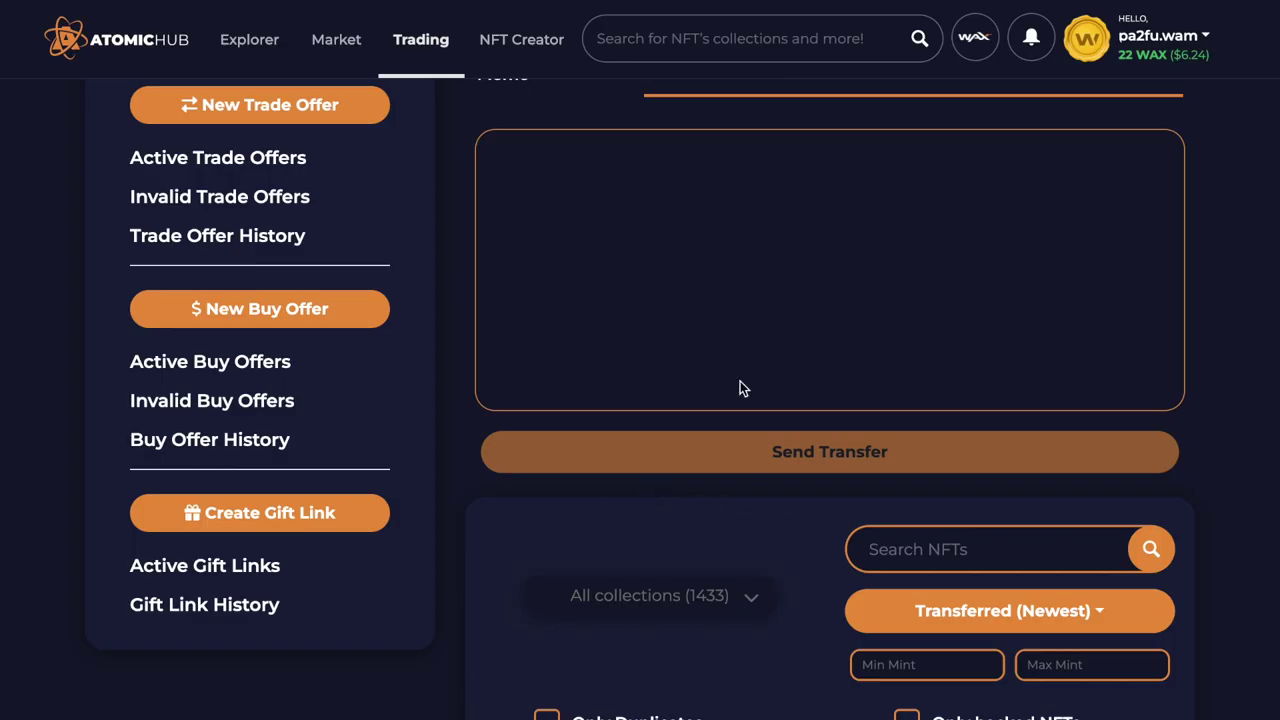
Return to the inventory, select the Freddy Funko Skeleton token #1034 and start a transfer for it.
scroll(733, 335, "up", 5)
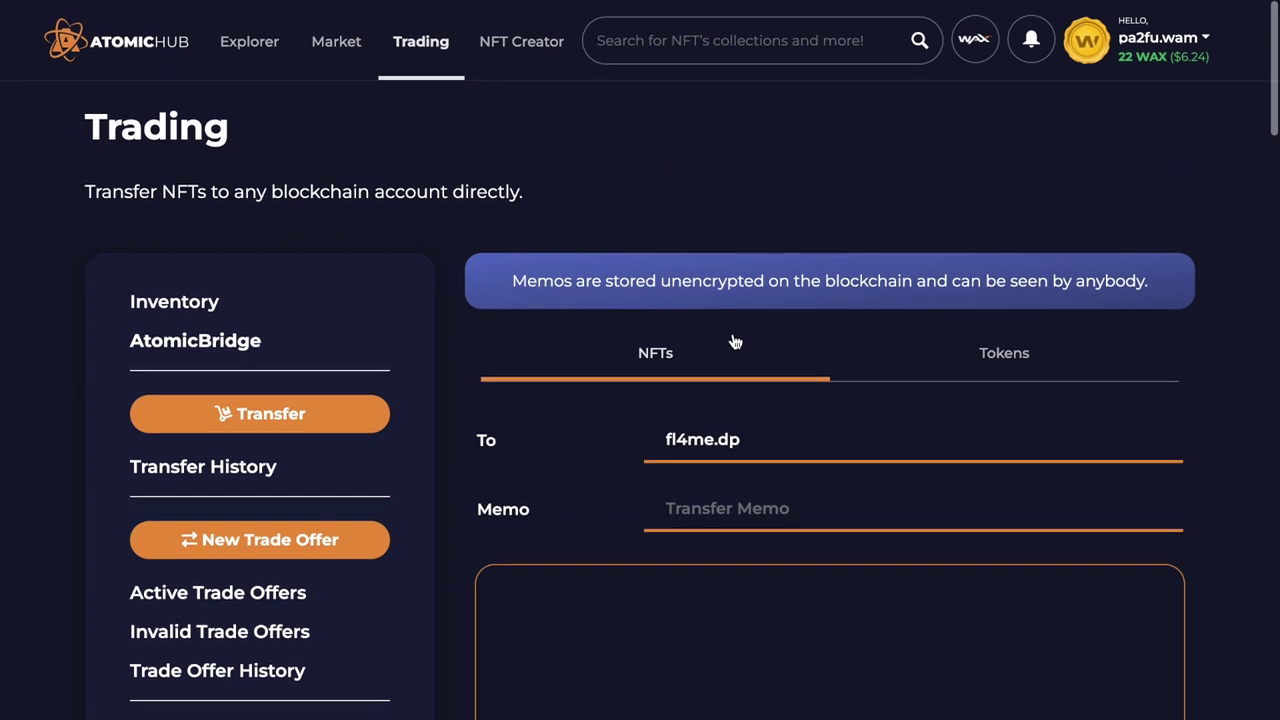
scroll(733, 341, "down", 1)
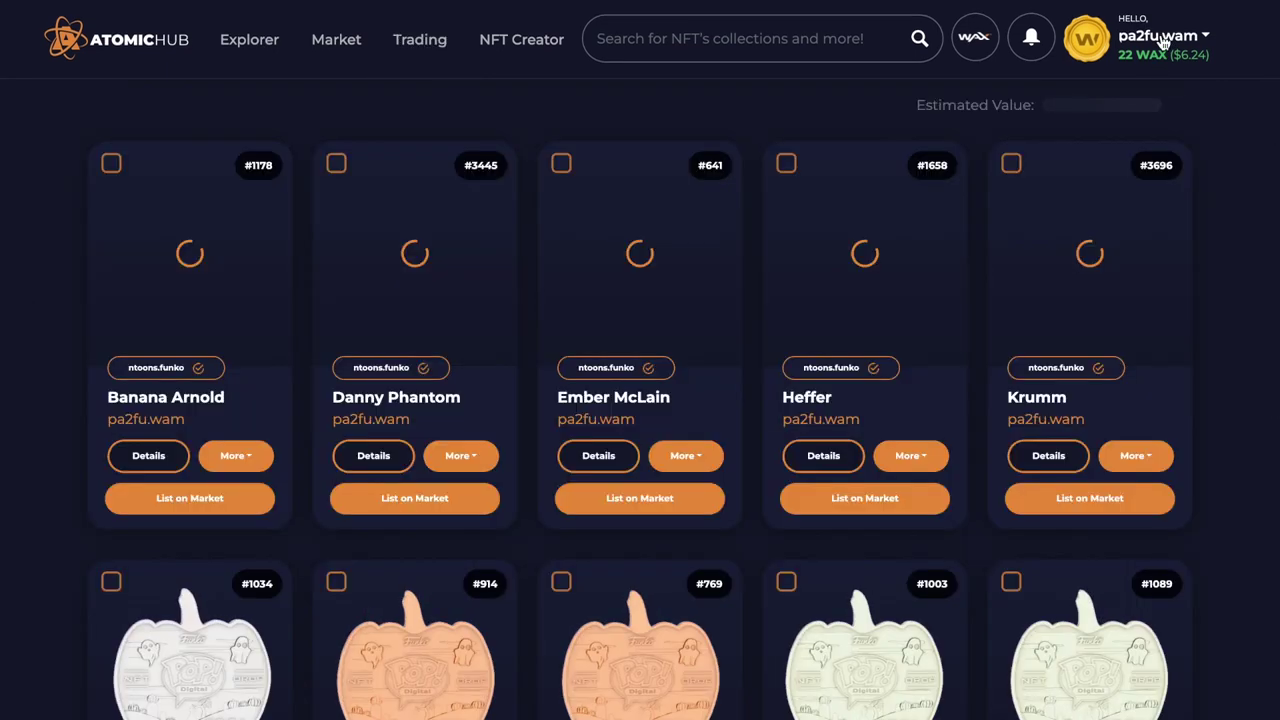
left_click(1163, 38)
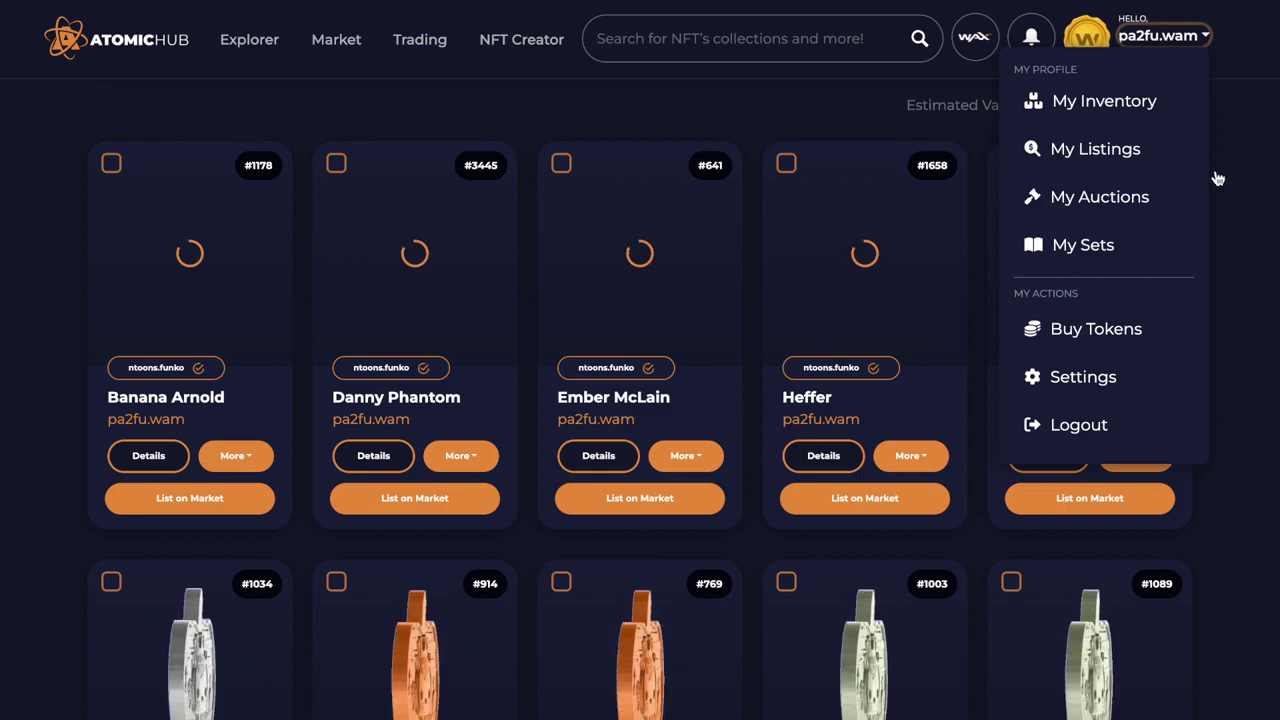
left_click(1250, 206)
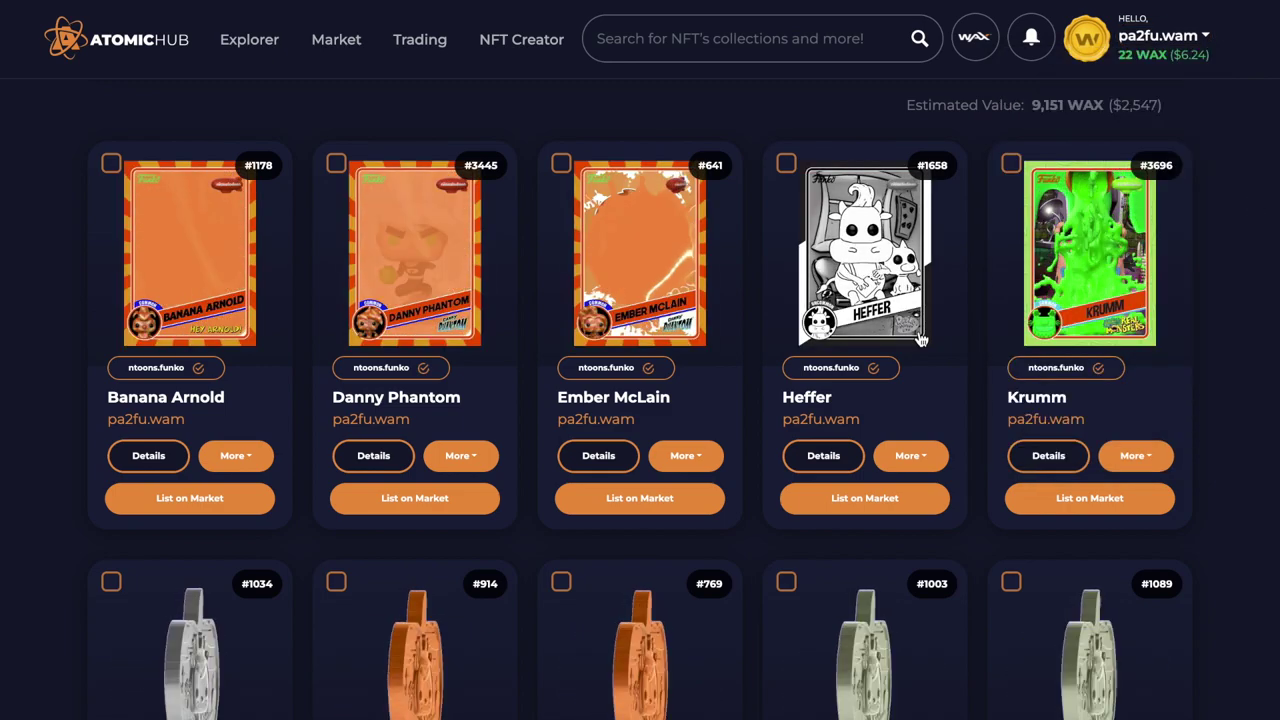
scroll(915, 337, "down", 4)
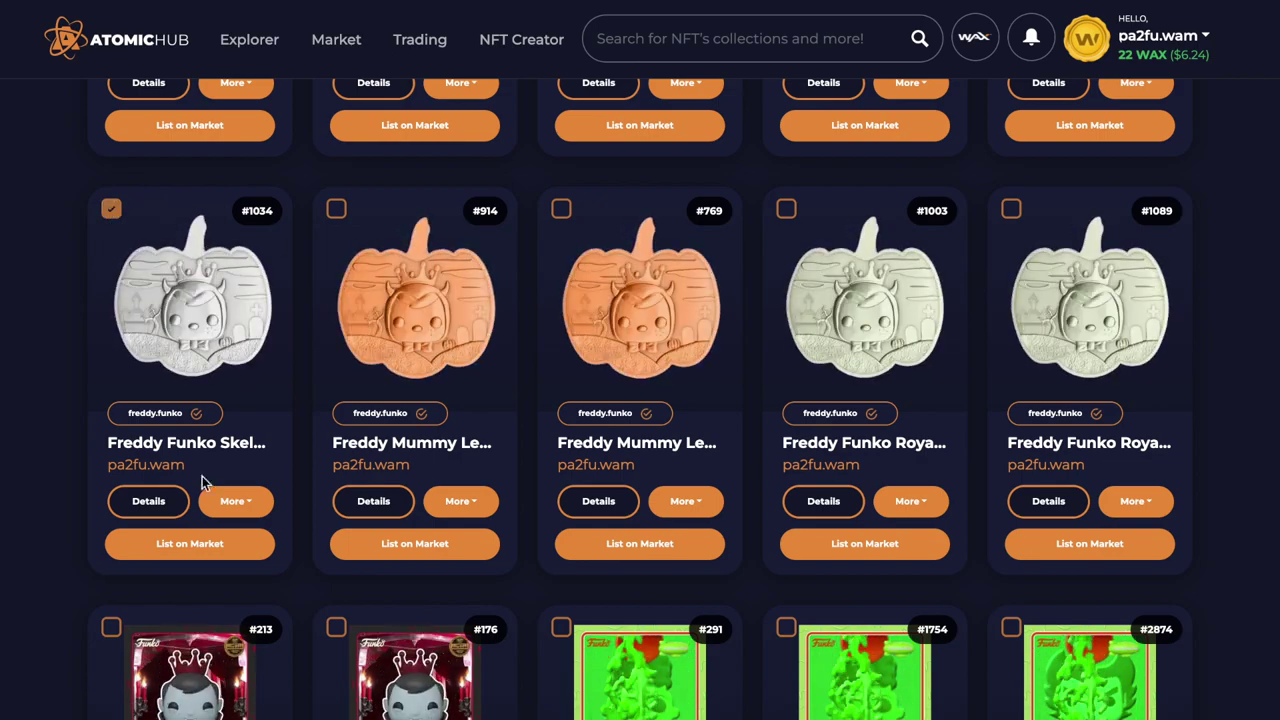
left_click(236, 501)
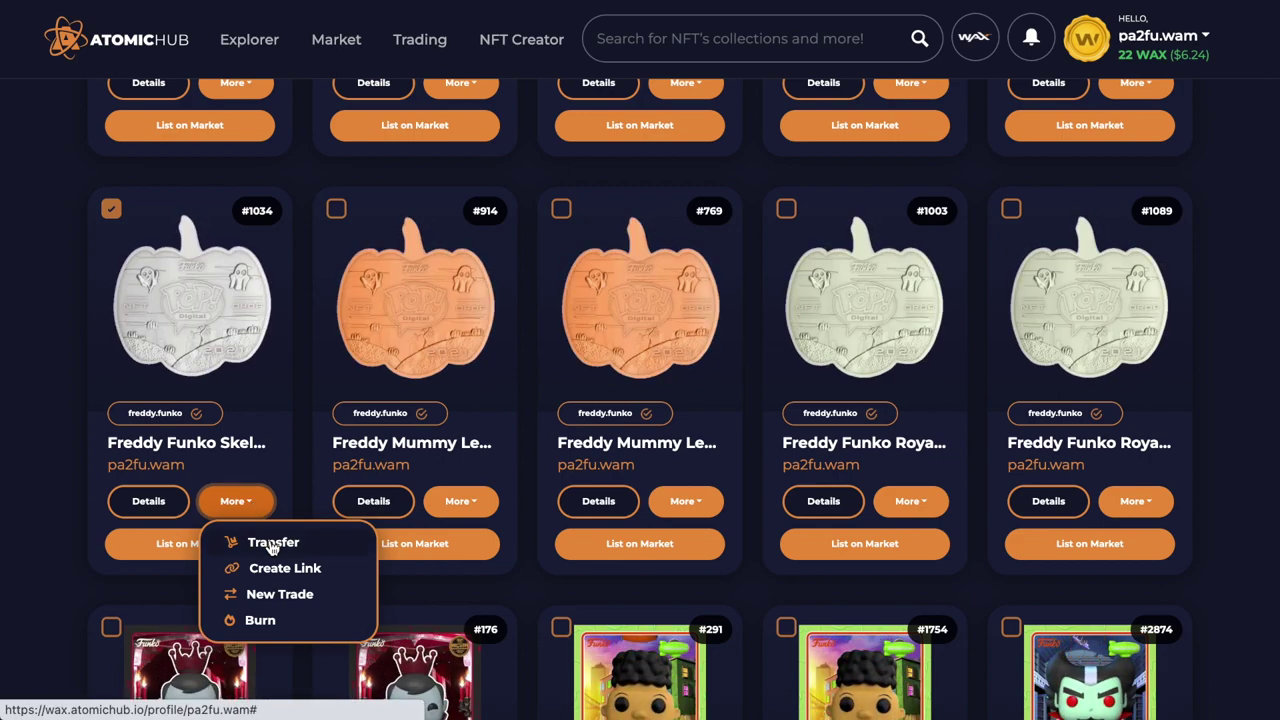
left_click(272, 543)
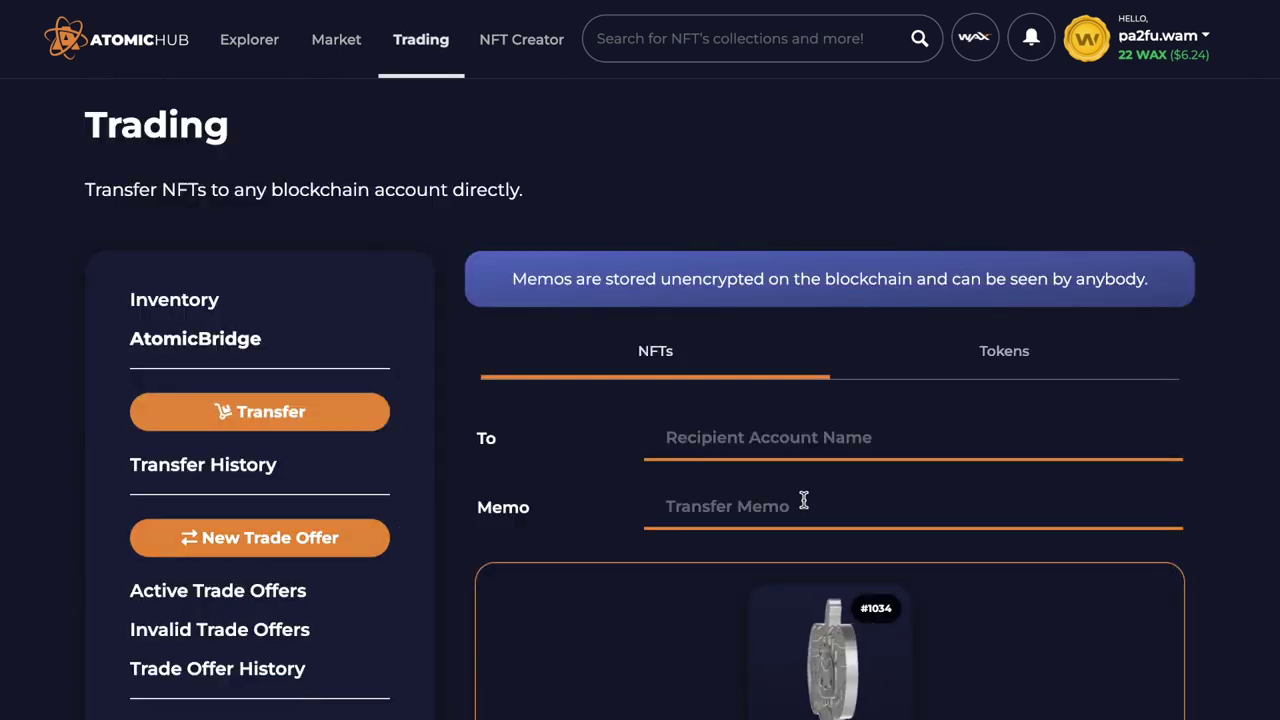
Look through the inventory NFTs offered below the transfer form, including the other pumpkin-shaped Freddy Funko tokens.
scroll(803, 499, "down", 4)
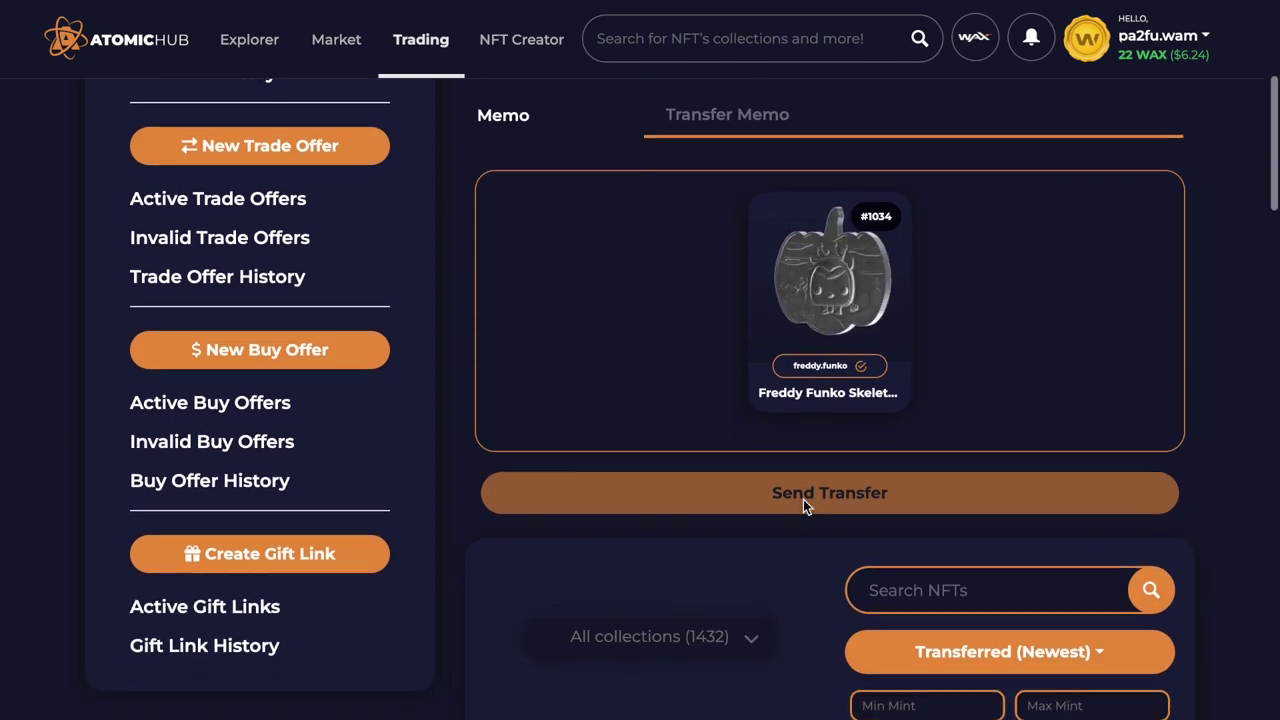
scroll(803, 499, "down", 4)
scroll(803, 500, "down", 2)
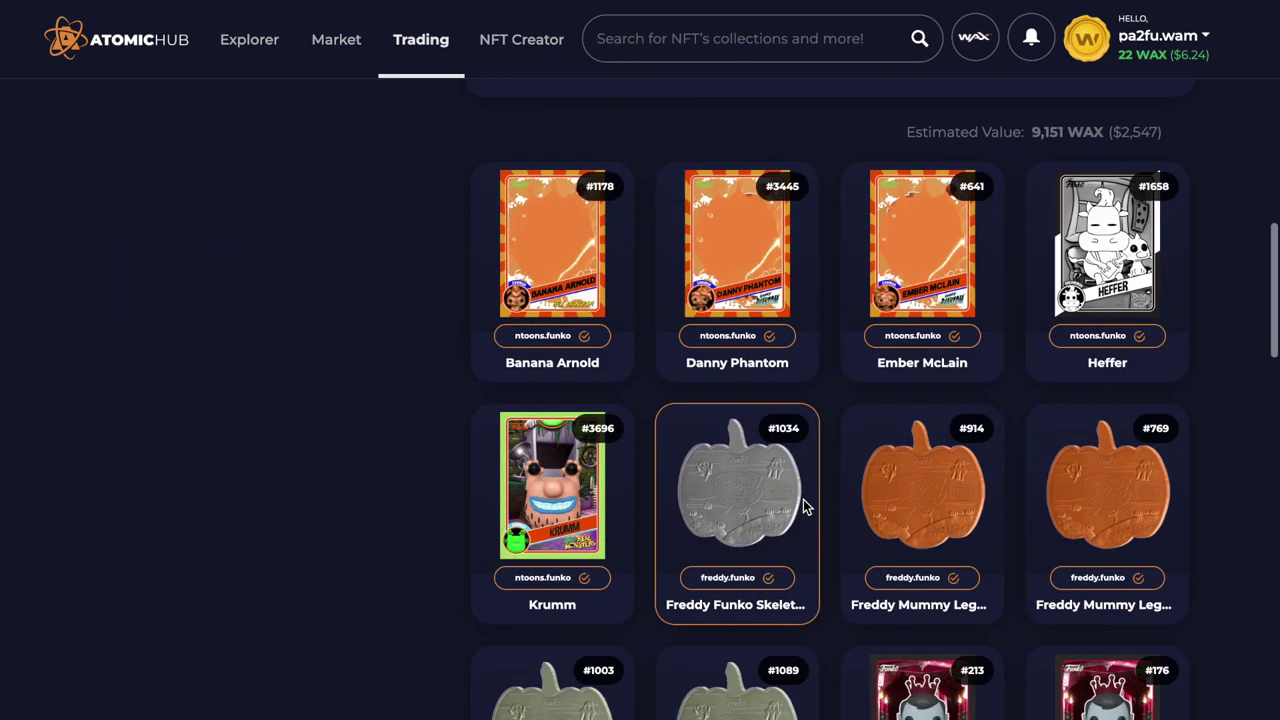
scroll(803, 500, "down", 2)
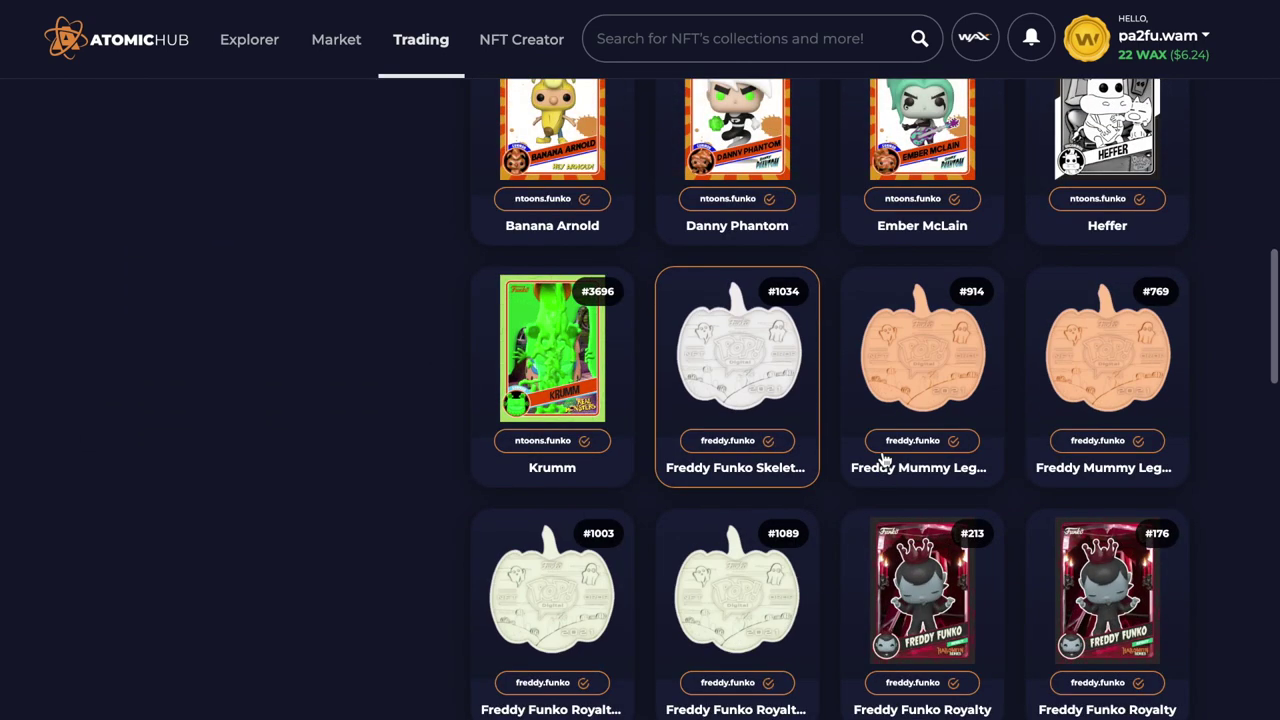
scroll(929, 388, "up", 4)
scroll(926, 388, "up", 5)
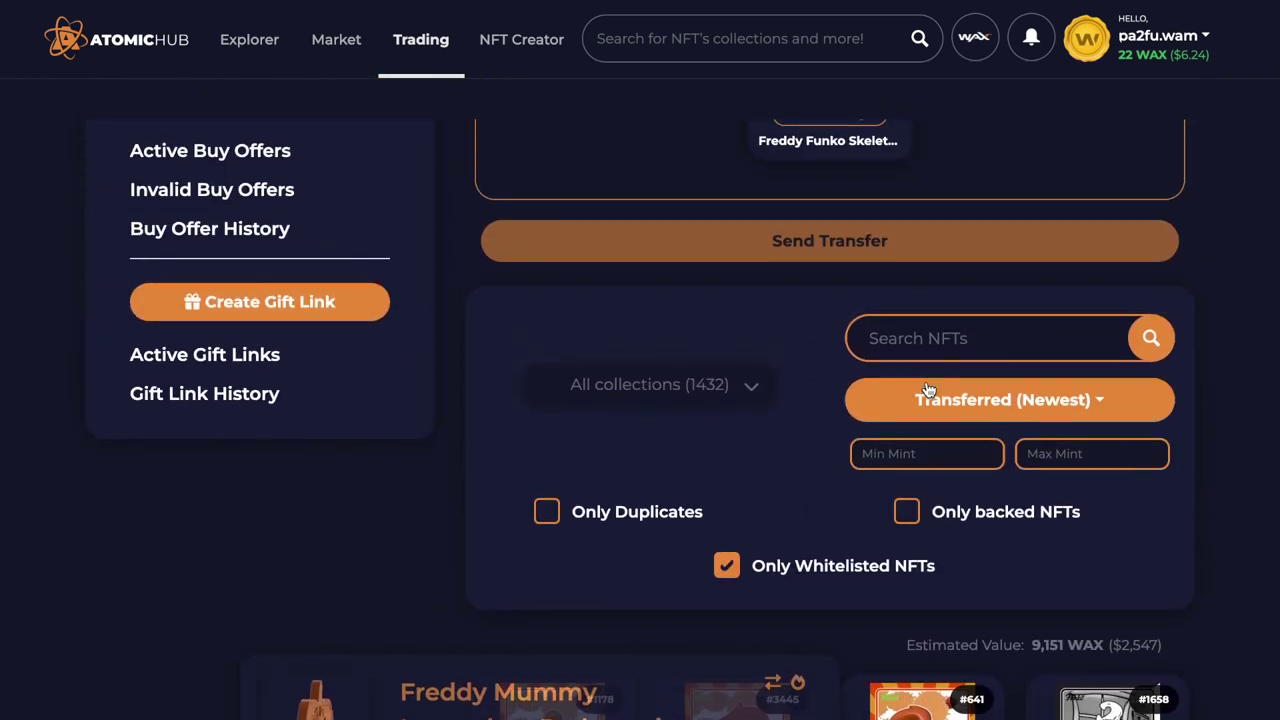
scroll(926, 388, "up", 3)
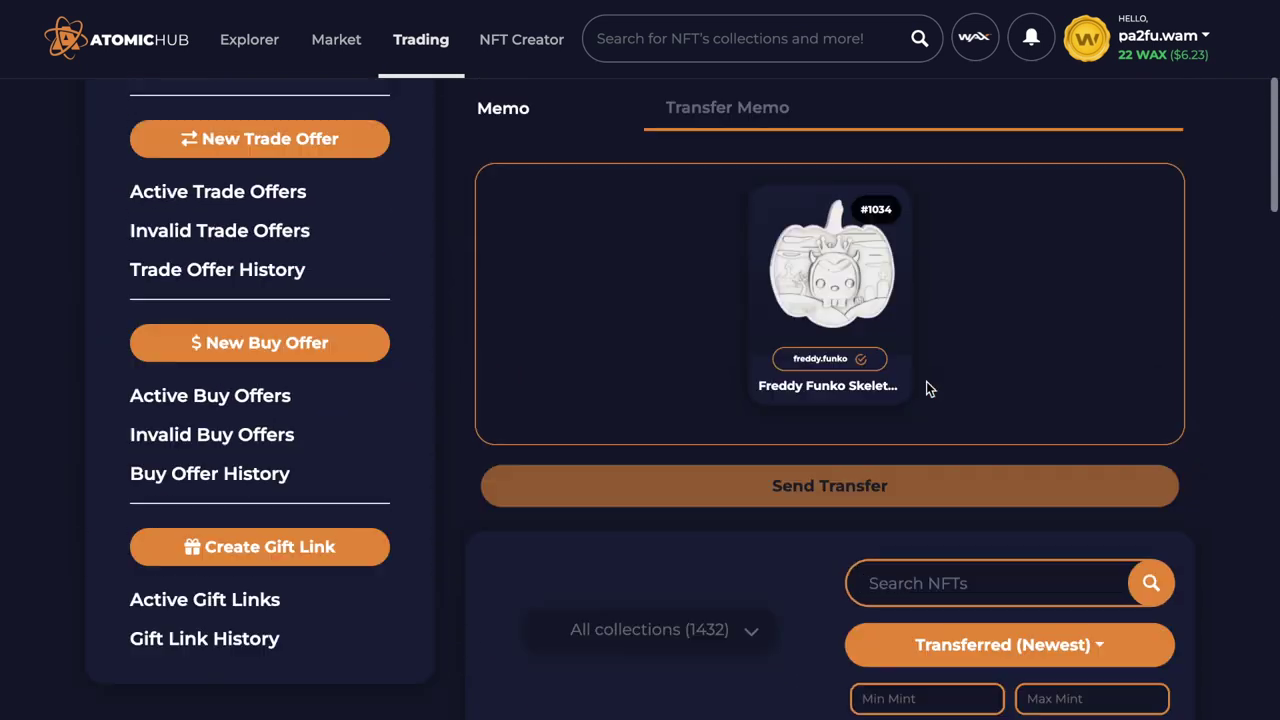
Paste the copied Droppp account name as the recipient of the transfer of token #1034.
left_click(715, 338)
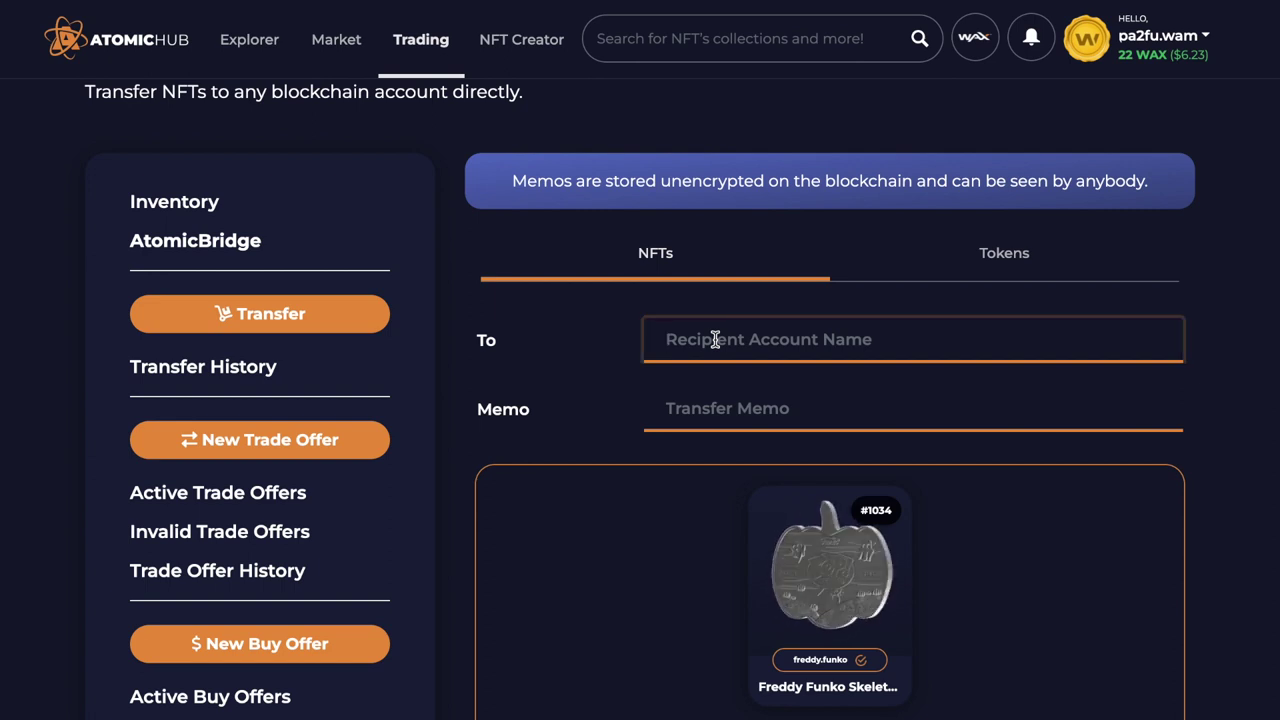
right_click(715, 339)
left_click(771, 483)
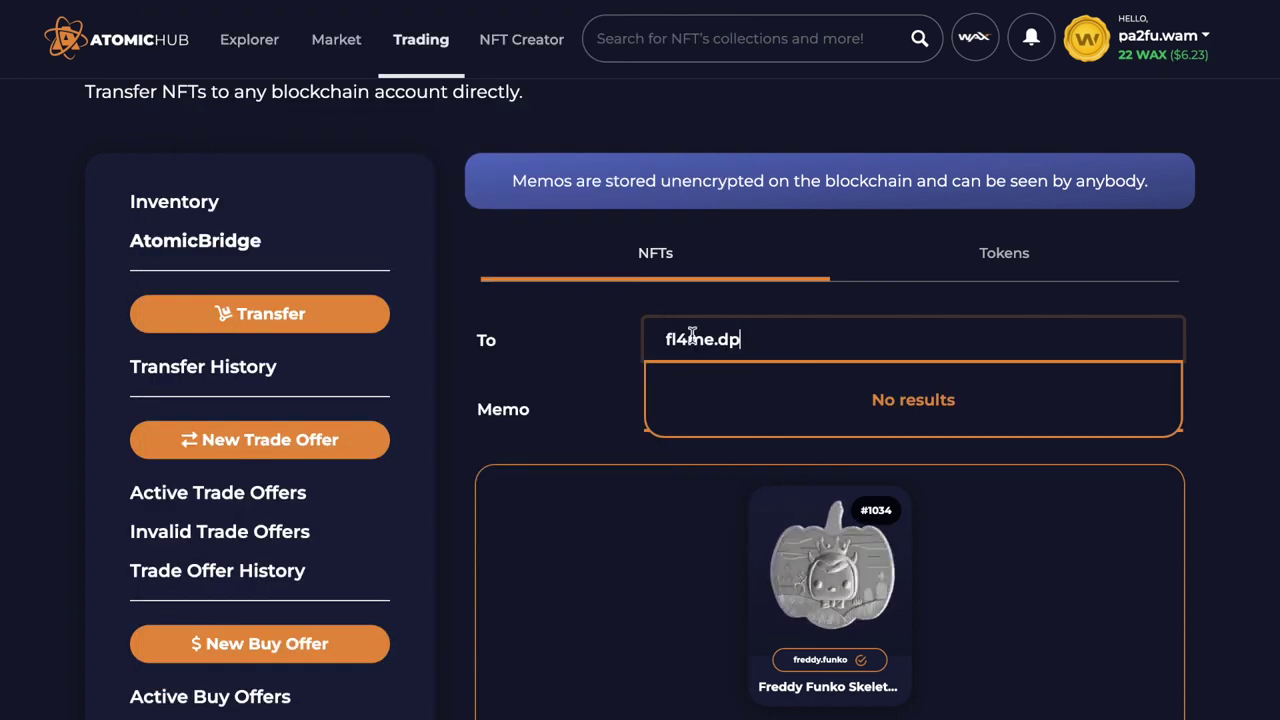
left_click(1237, 353)
Send the Freddy Funko Skeleton token #1034 to the Droppp account and confirm the transfer.
scroll(803, 378, "down", 4)
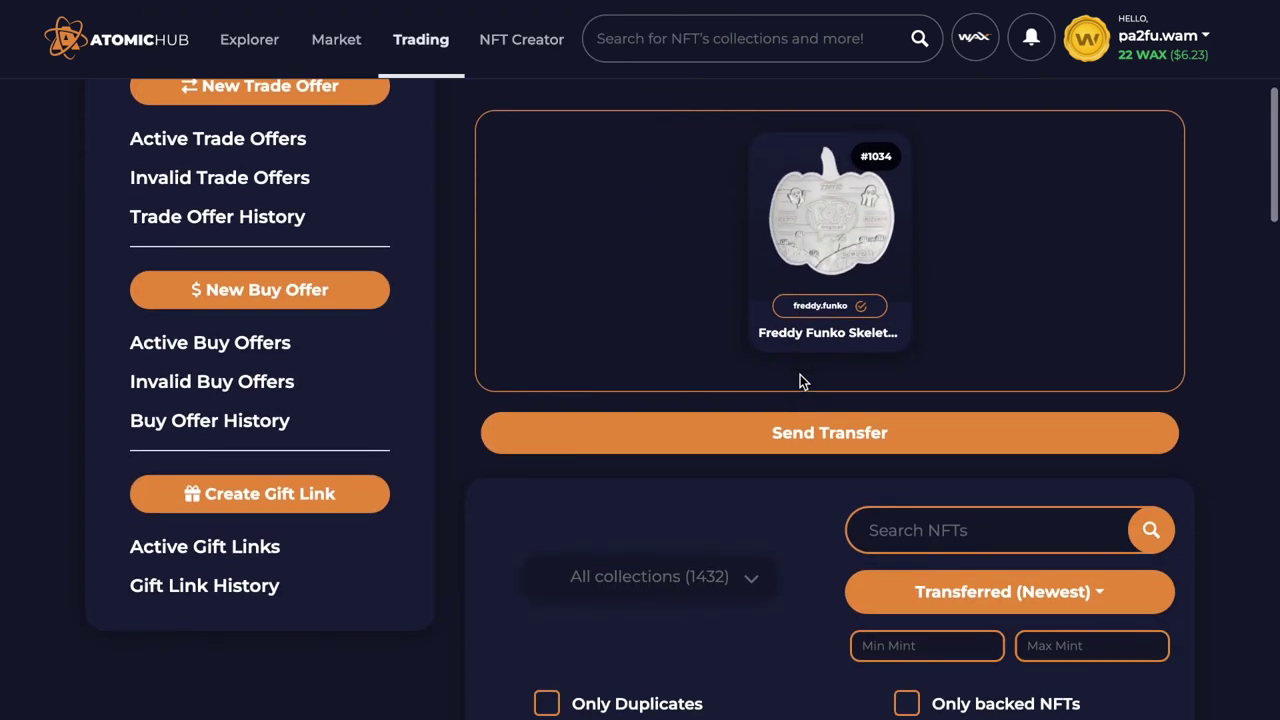
scroll(800, 380, "down", 1)
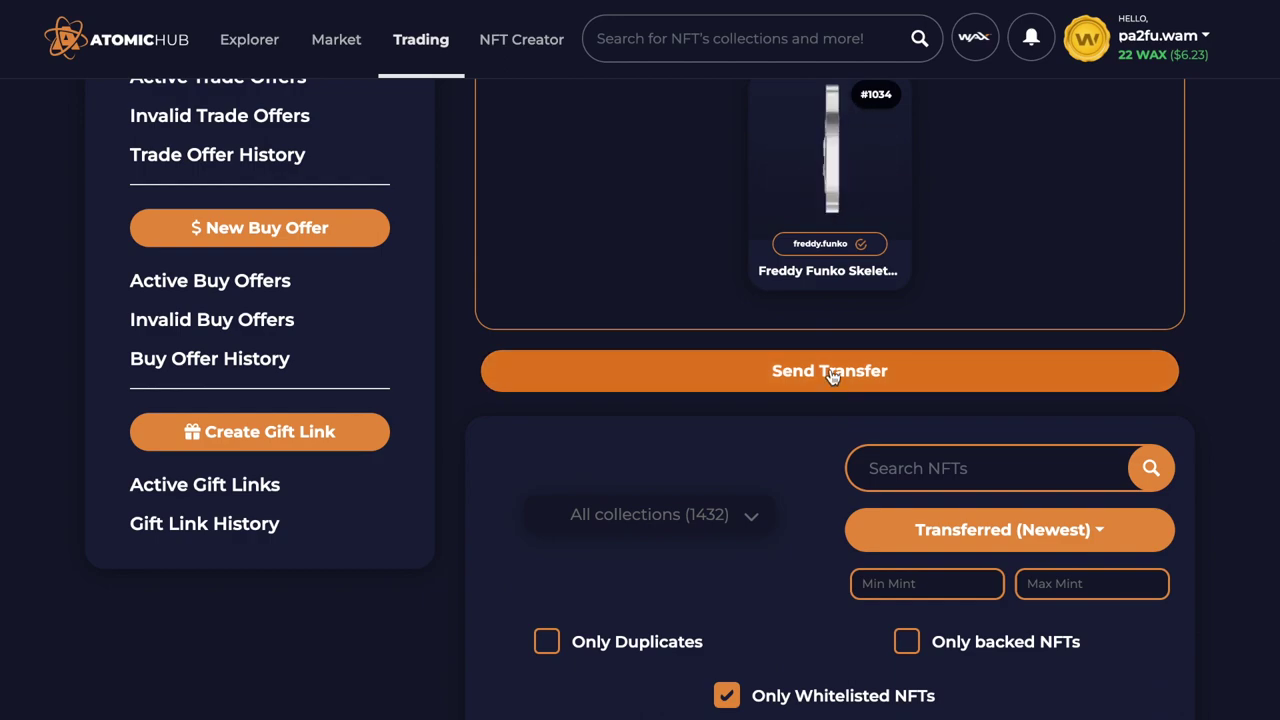
left_click(830, 371)
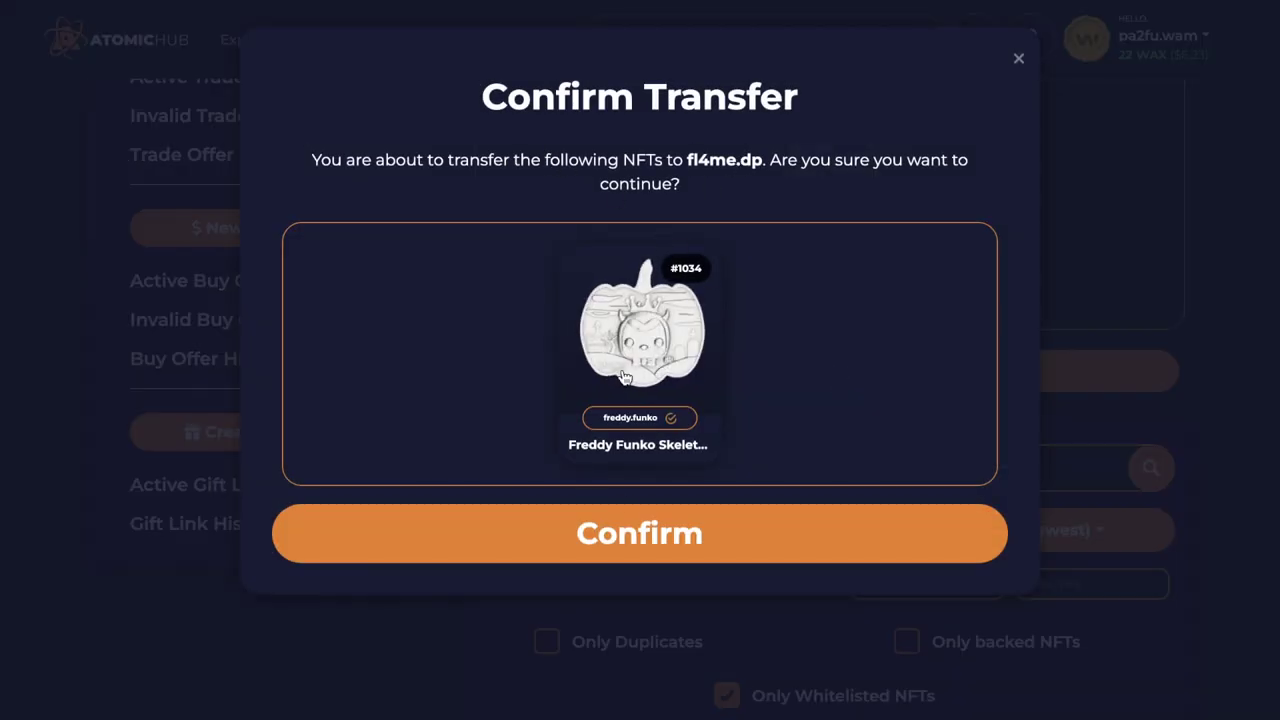
left_click(622, 533)
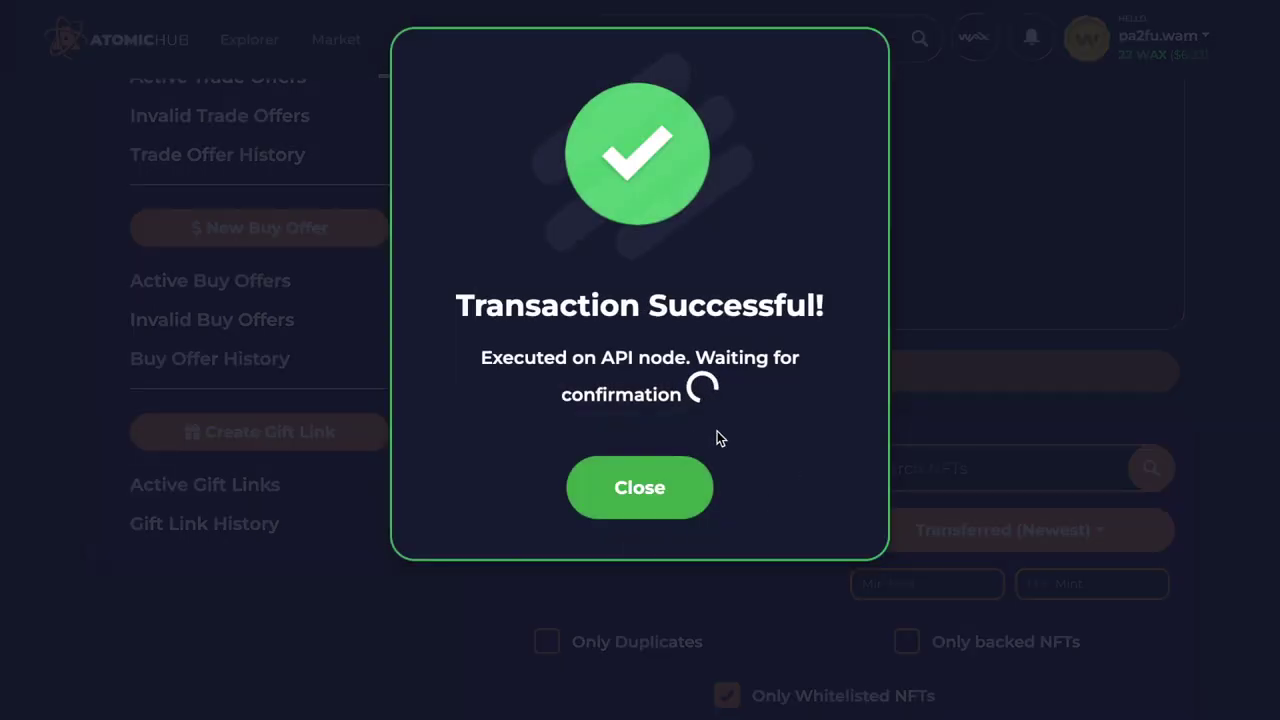
left_click(640, 489)
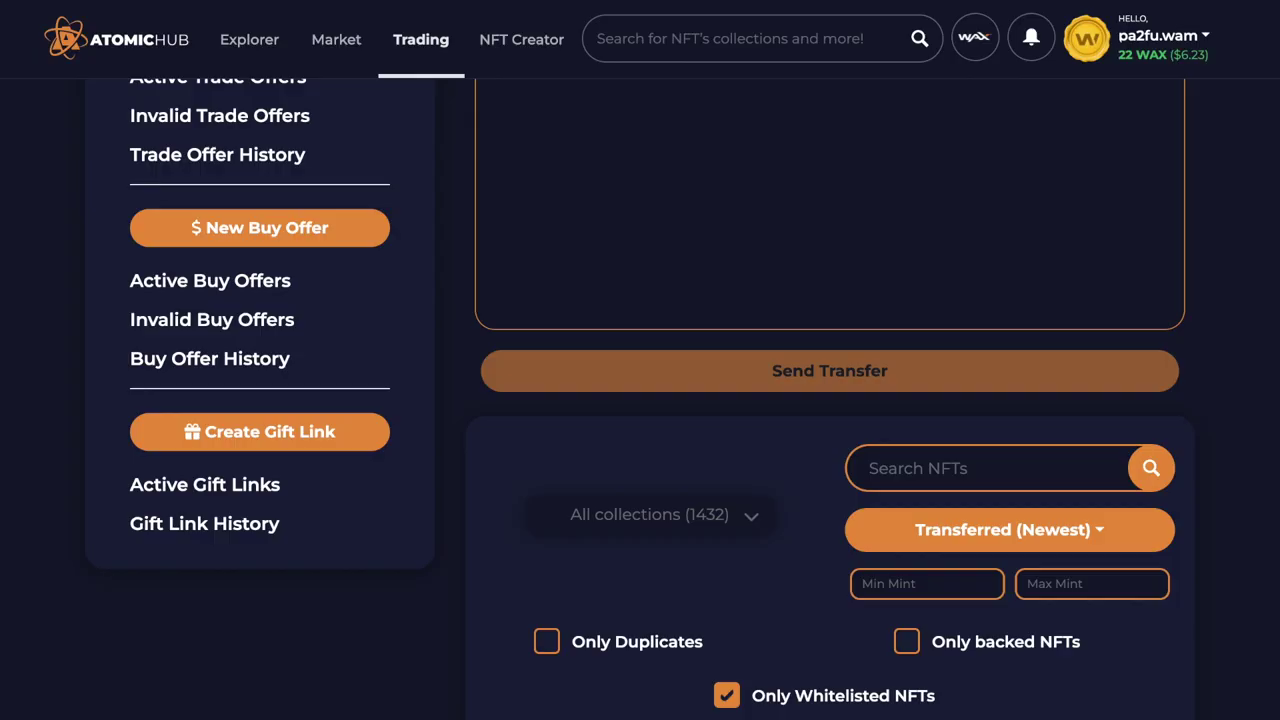
Reopen the profile's inventory and check which pumpkin-shaped Freddy Funko tokens remain in it.
scroll(770, 270, "up", 4)
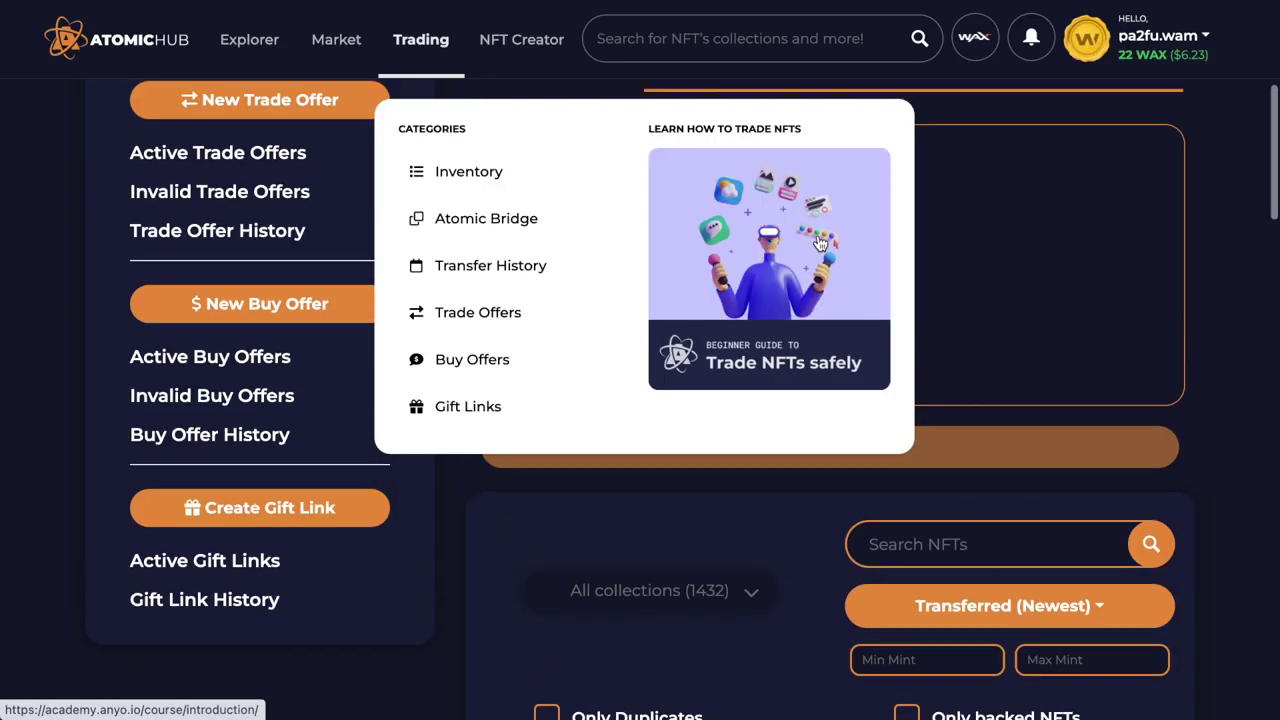
scroll(1154, 266, "up", 2)
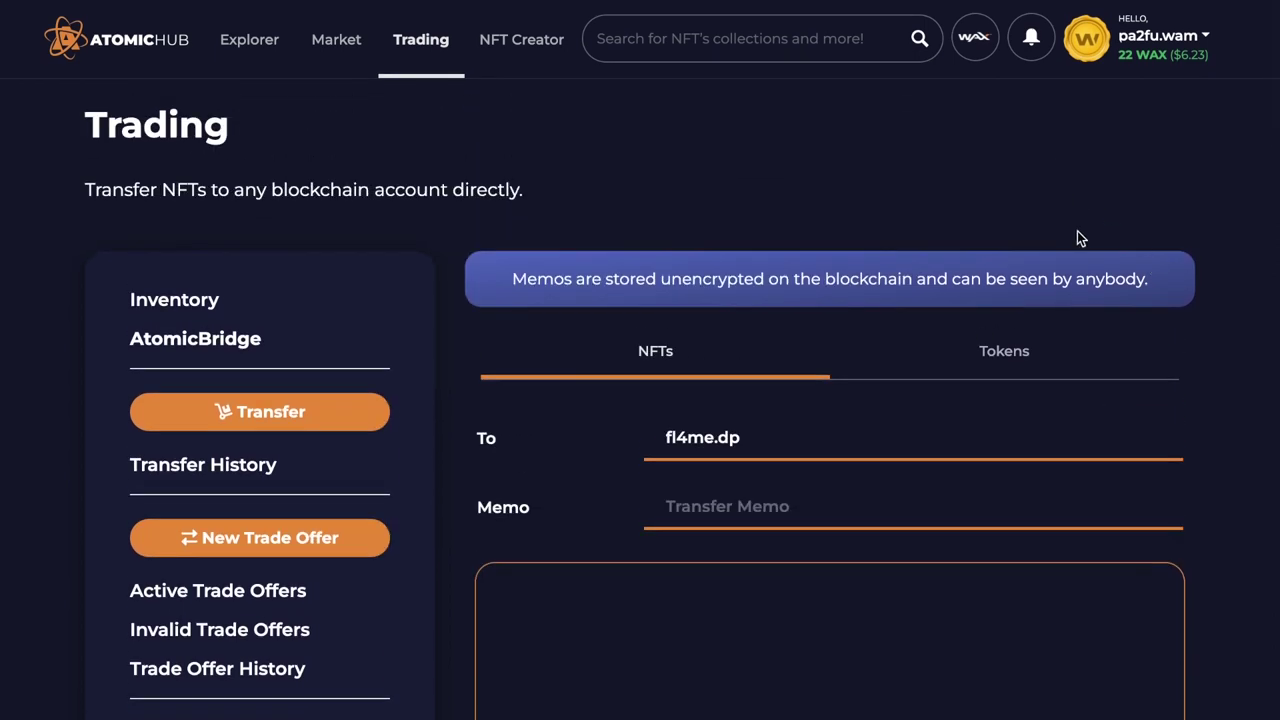
left_click(1196, 38)
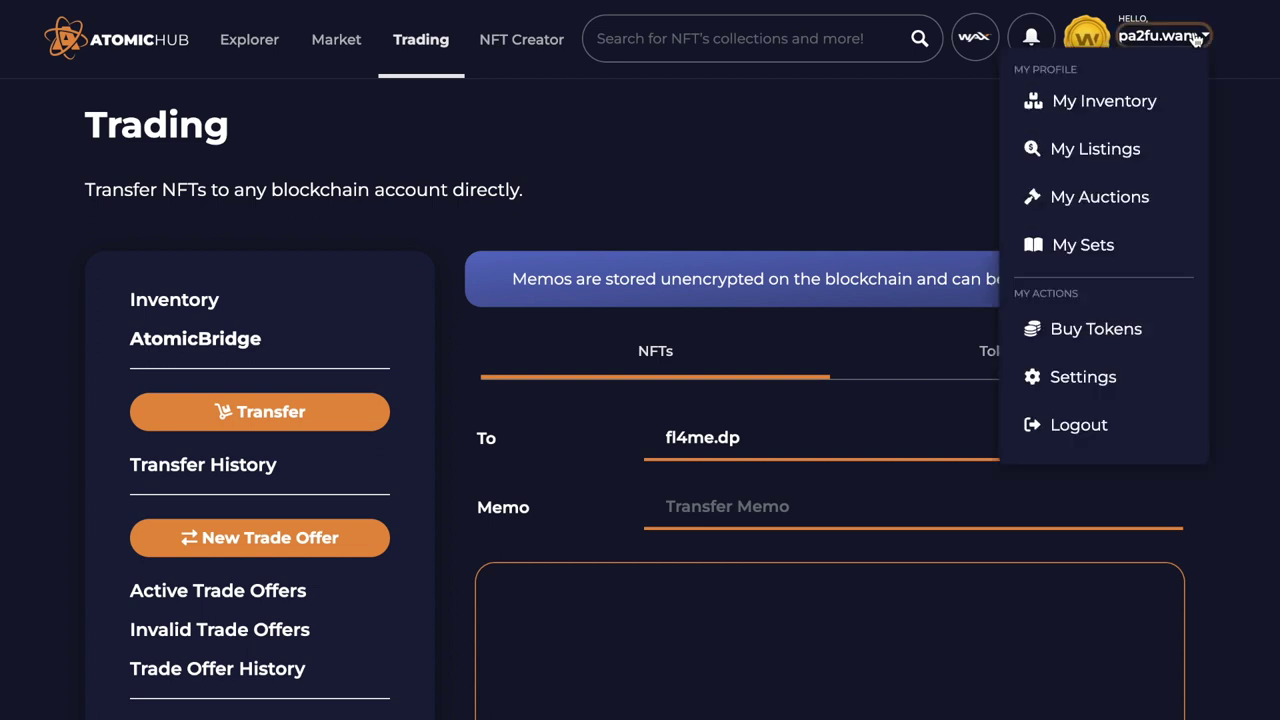
left_click(1118, 104)
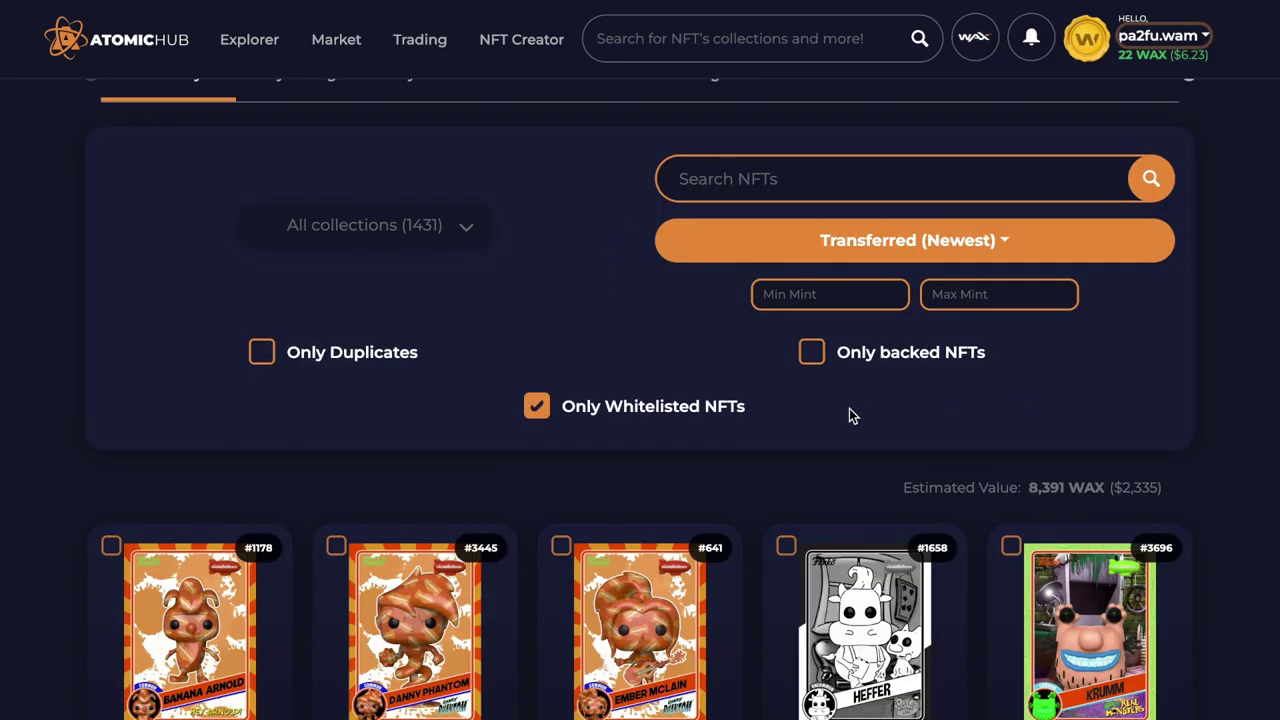
scroll(760, 430, "down", 9)
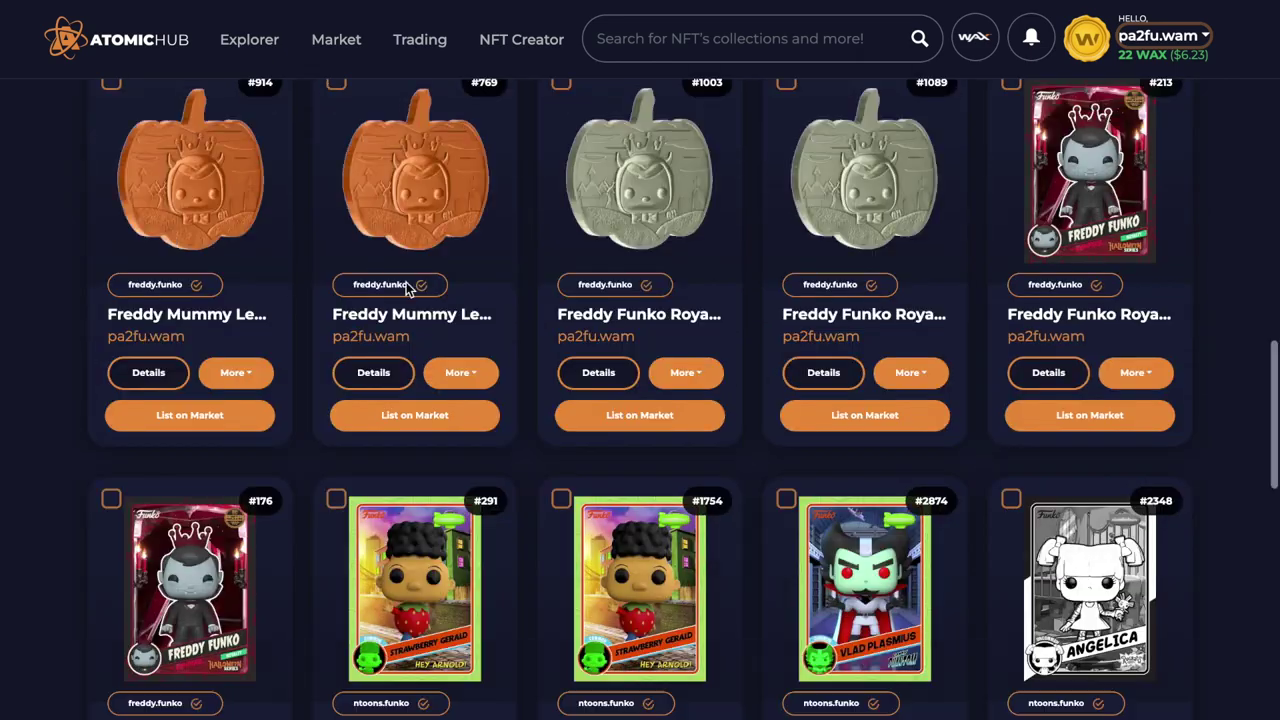
scroll(815, 425, "up", 2)
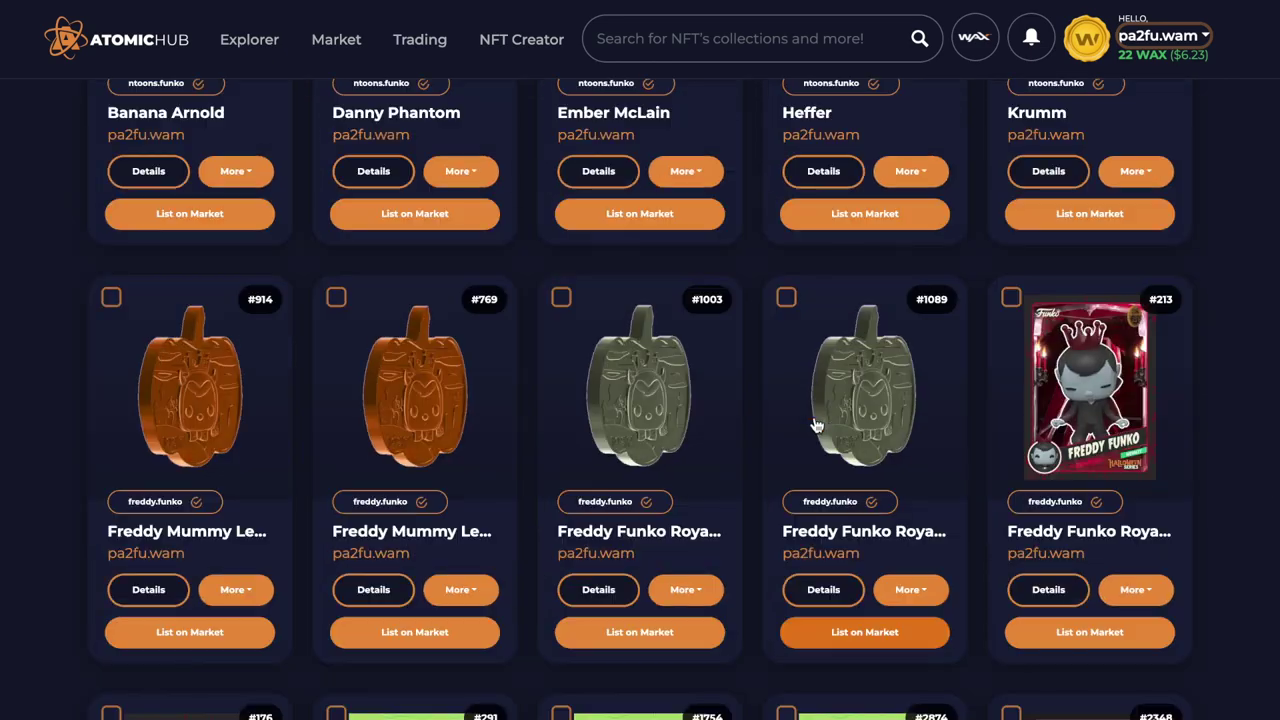
scroll(840, 400, "up", 6)
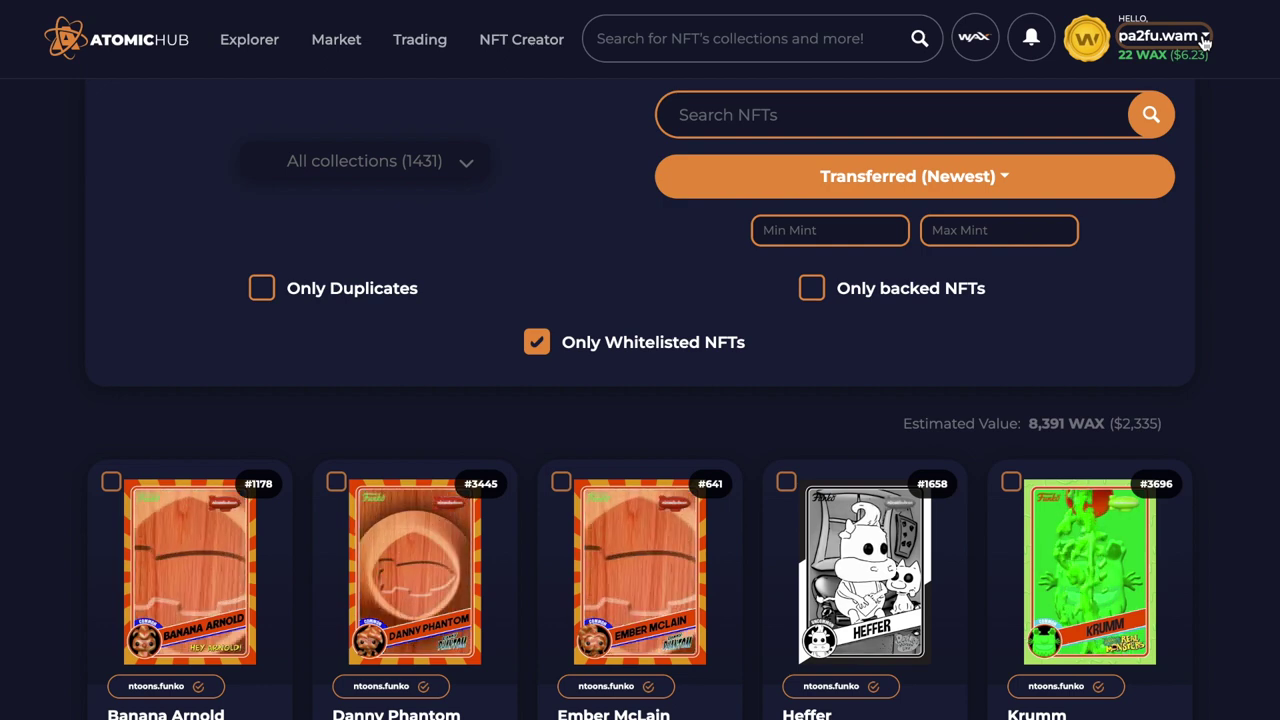
Open the Nickelodeon Cartoons Series 1 collection in the profile's sets and view the owned copies of the common Angelica card.
left_click(1205, 37)
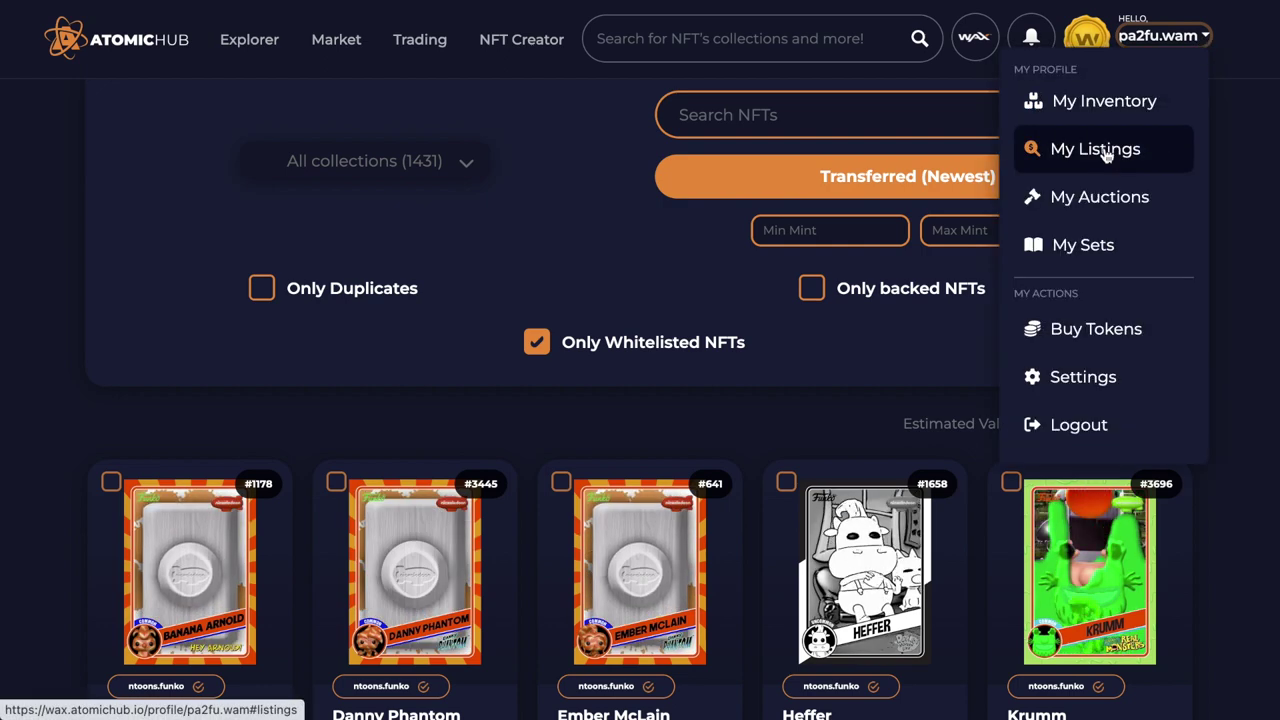
left_click(1094, 249)
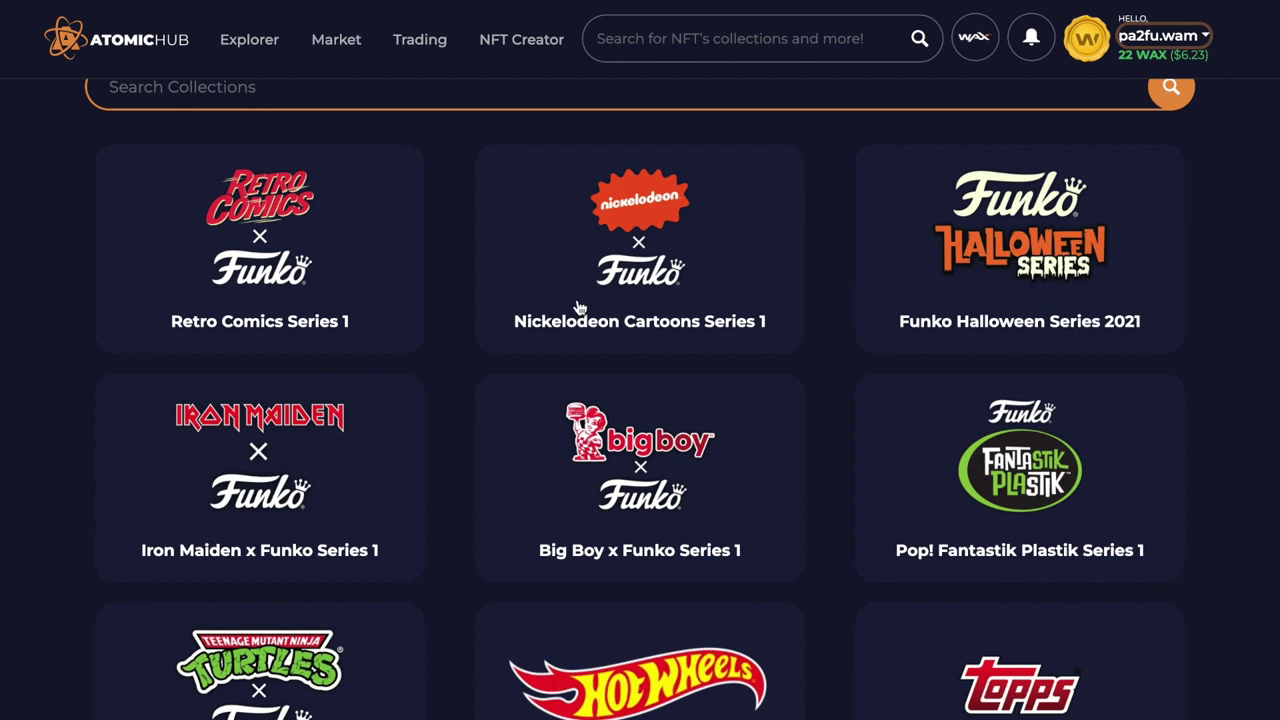
left_click(640, 226)
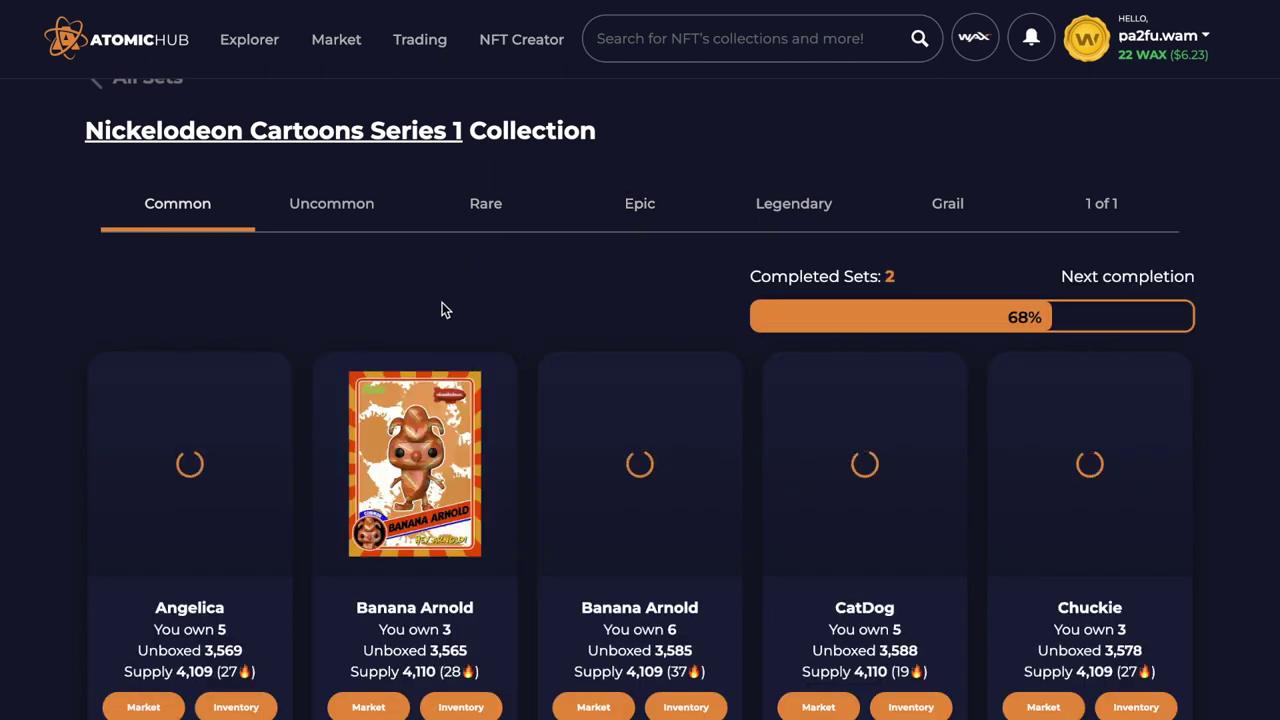
scroll(310, 368, "down", 2)
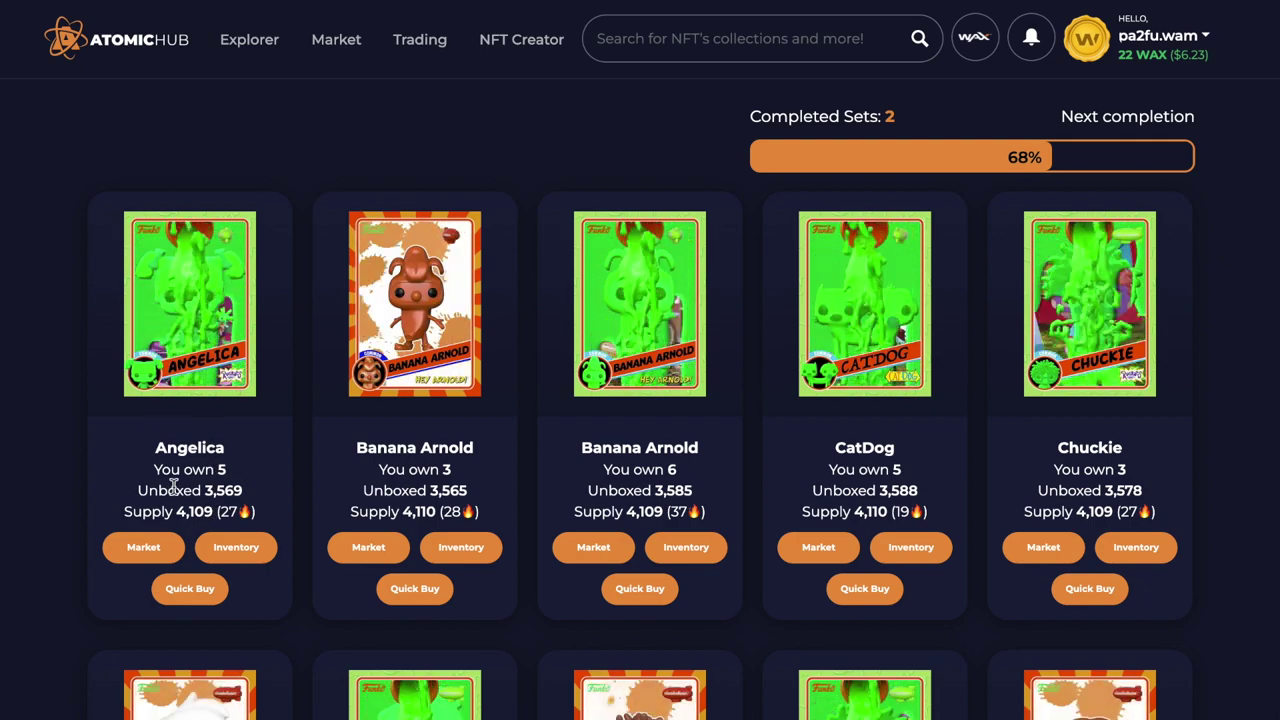
left_click(249, 551)
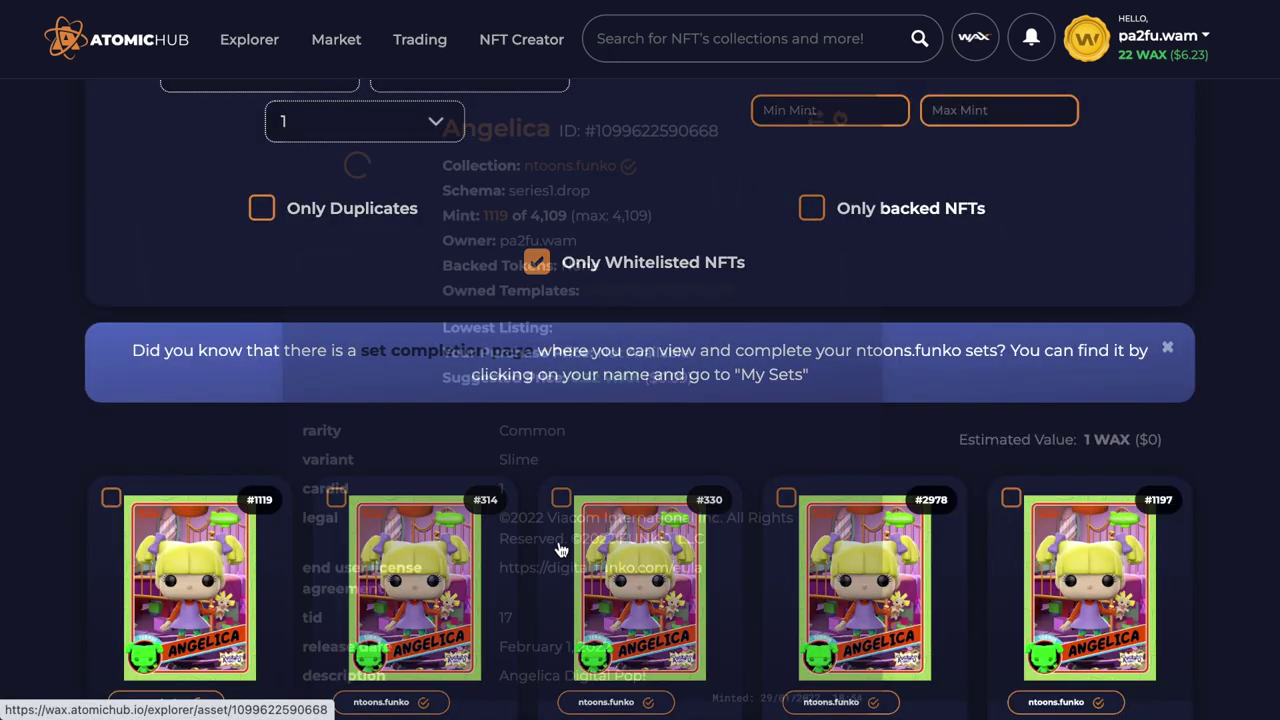
Burn the common Angelica card #2978, acknowledging that it is destroyed permanently, and close the transaction message.
scroll(561, 548, "down", 1)
scroll(561, 548, "down", 3)
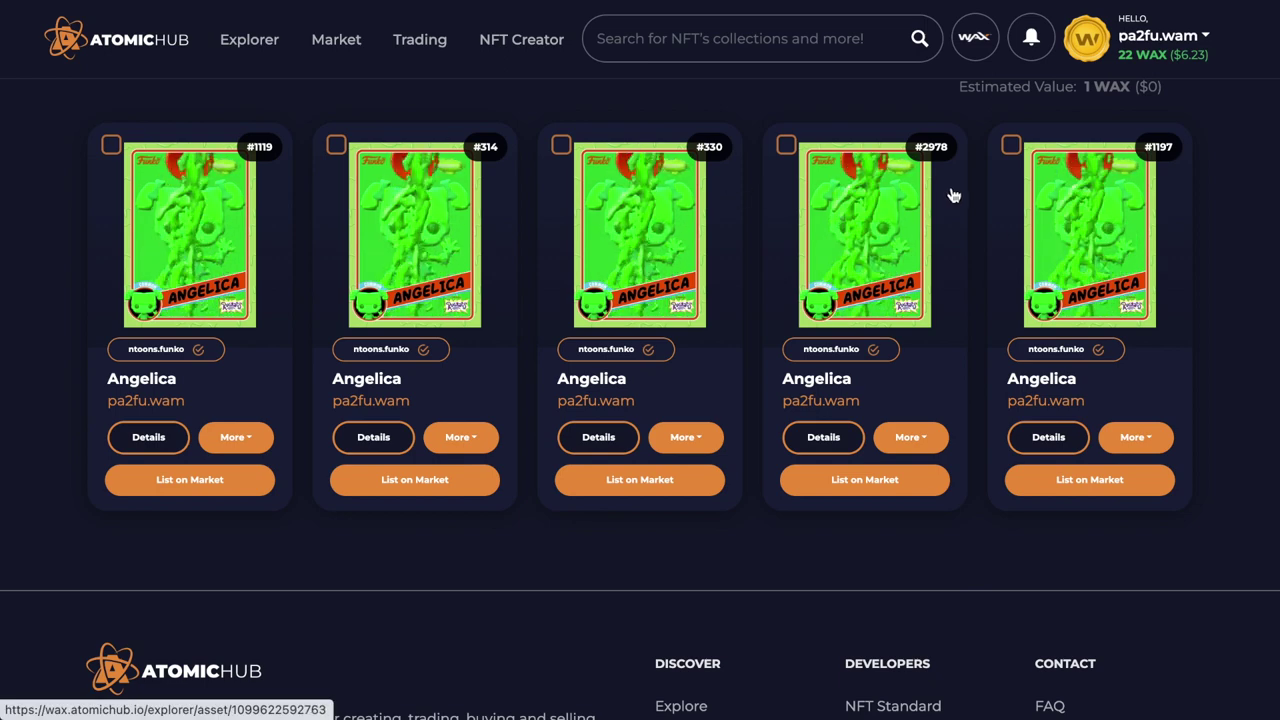
left_click(910, 438)
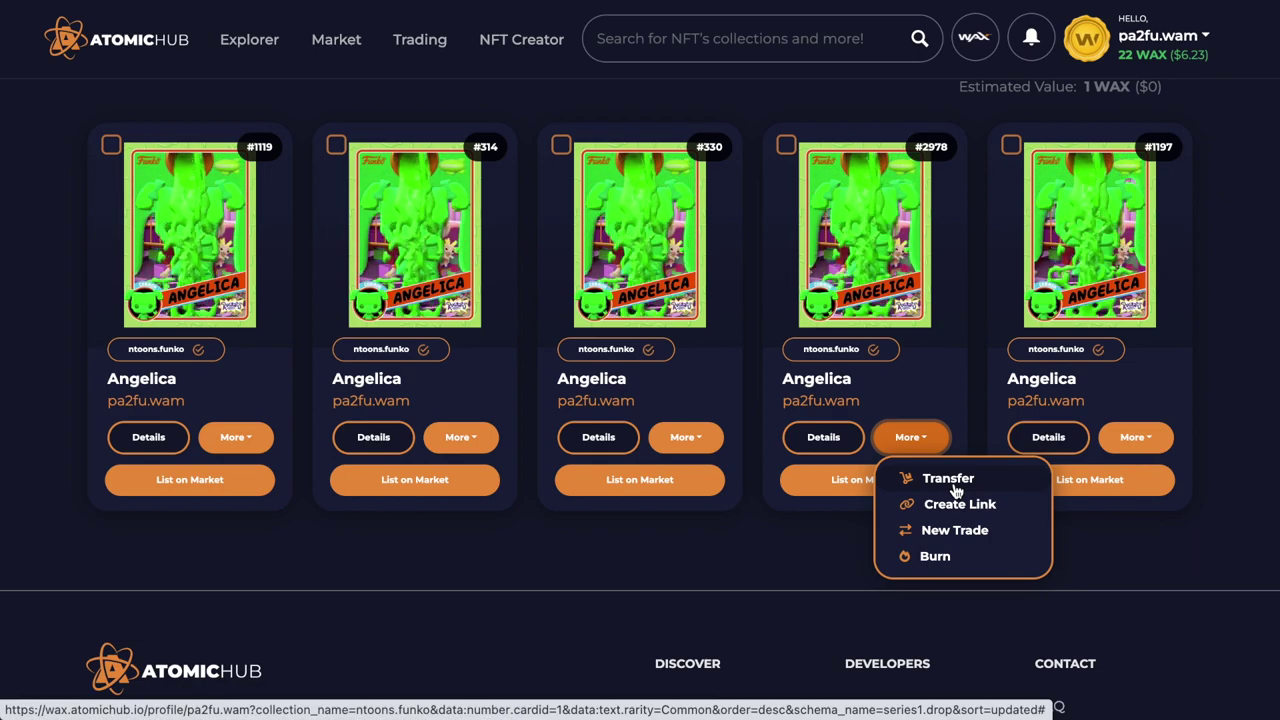
left_click(935, 557)
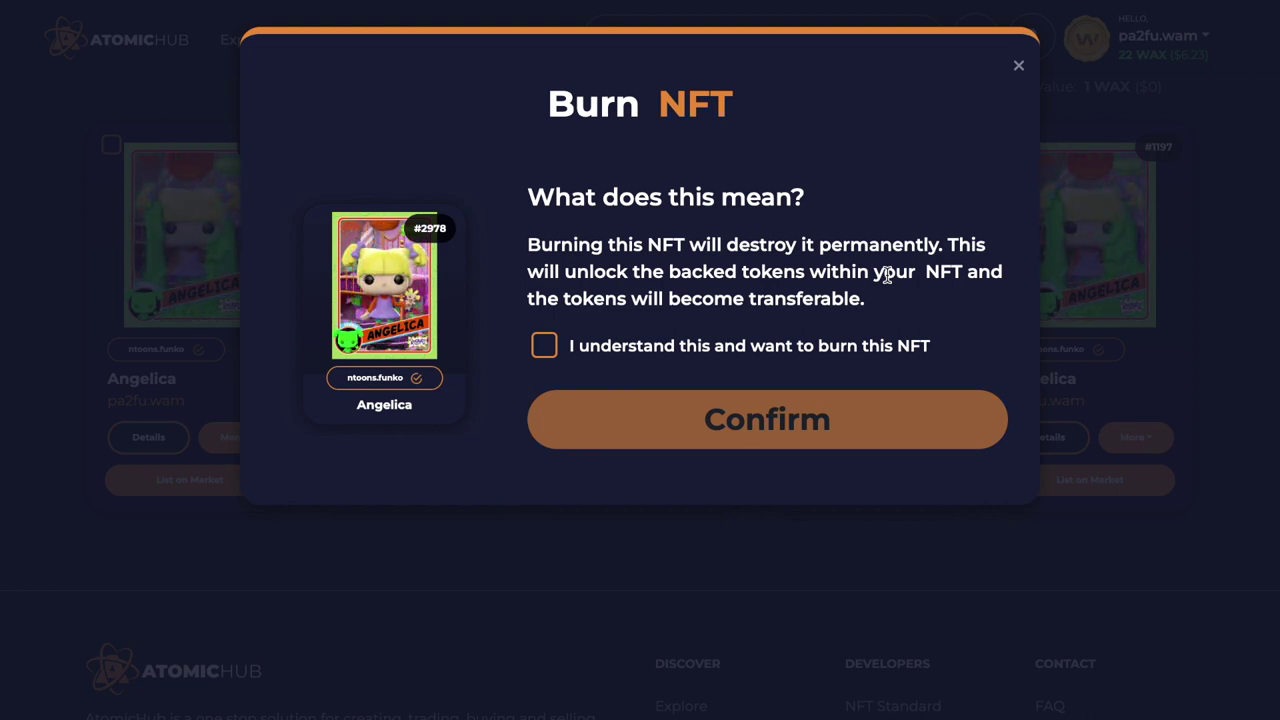
left_click(549, 347)
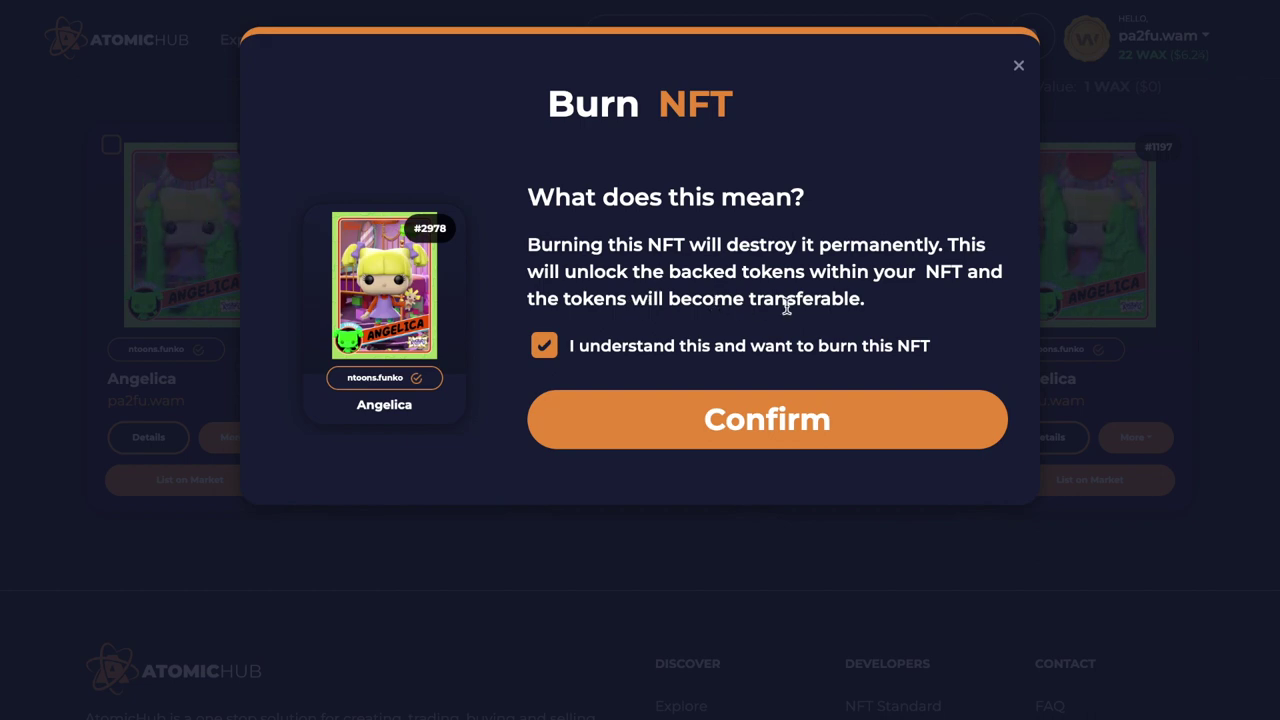
left_click(791, 420)
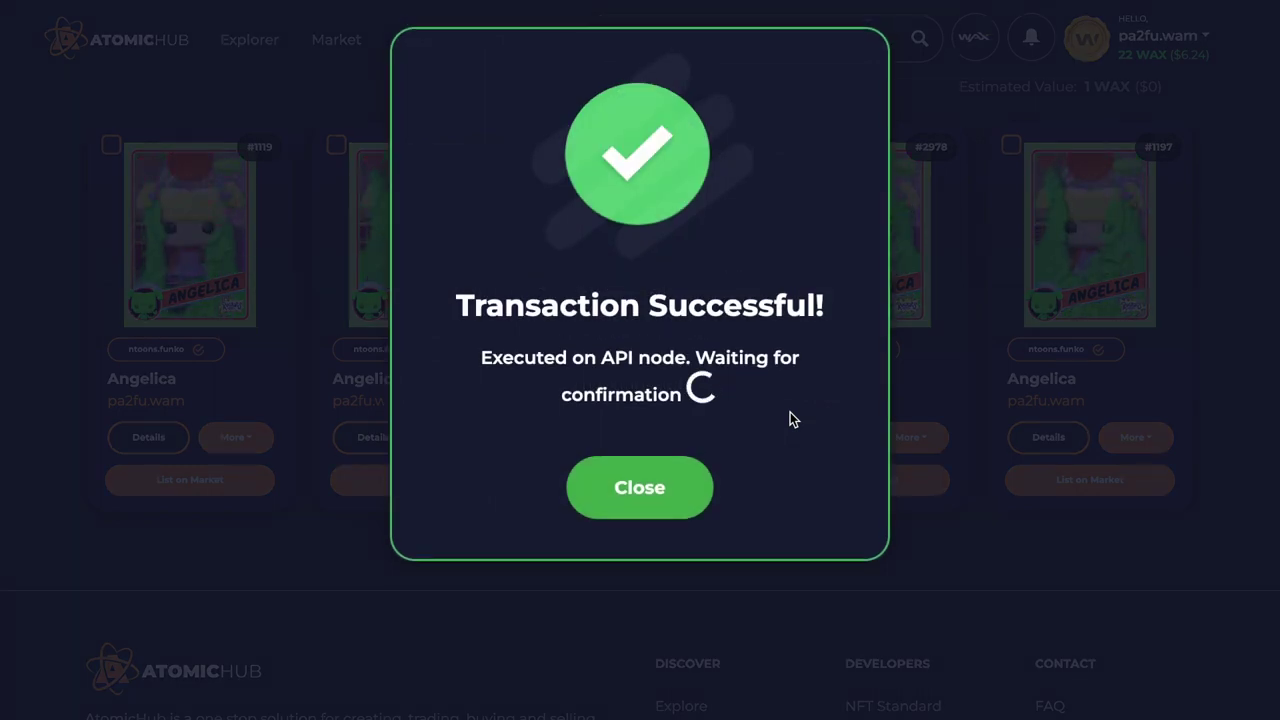
left_click(665, 457)
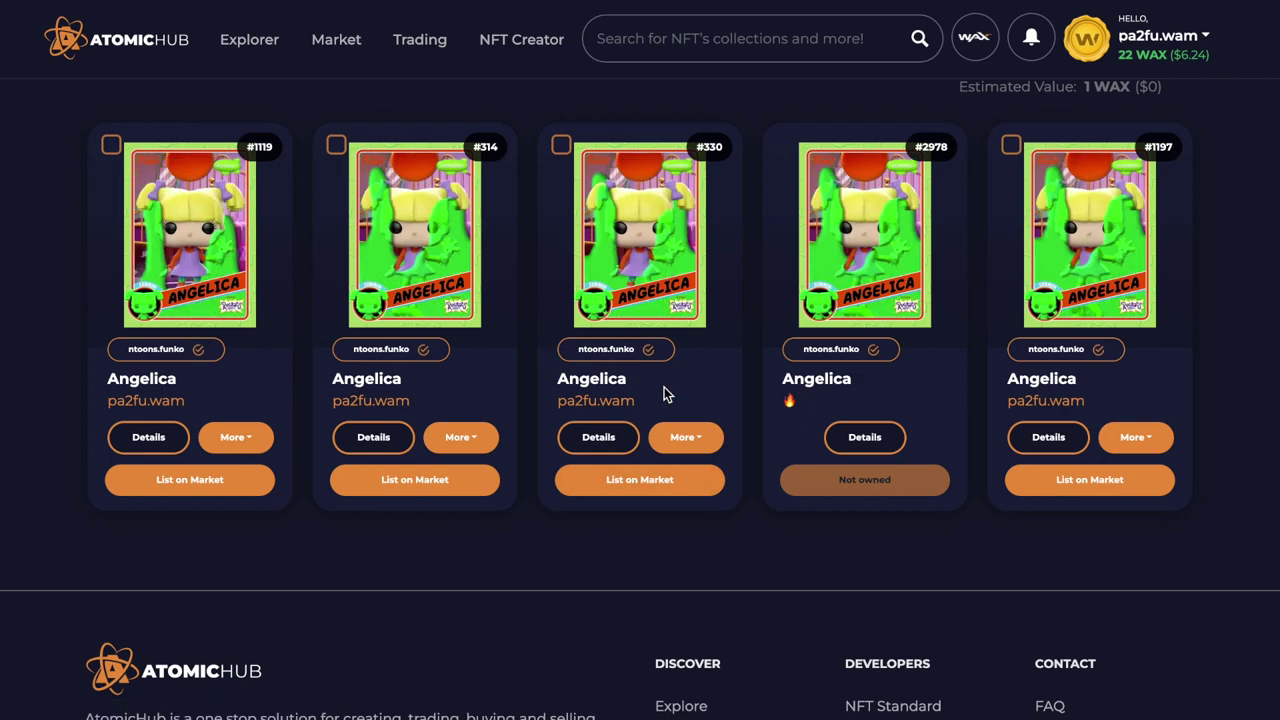
Open the details of Angelica card #330 and check its mint number and the number of burned copies.
left_click(602, 436)
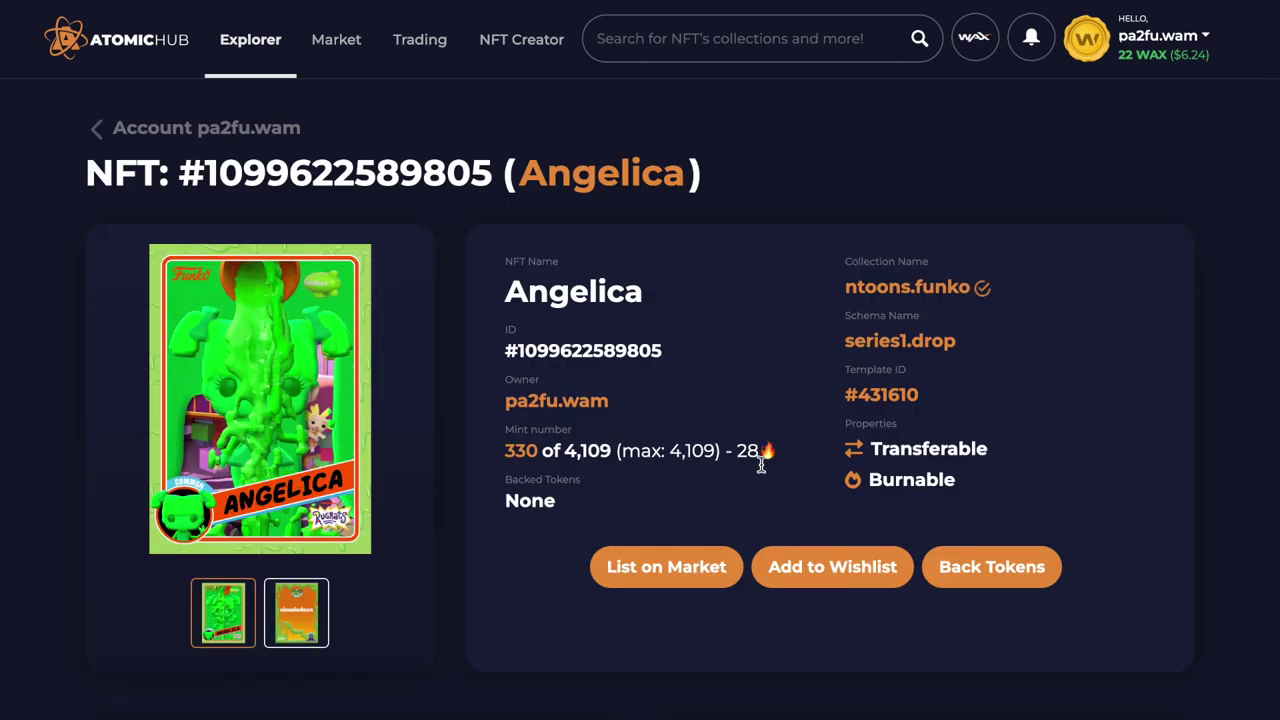
mouse_move(564, 461)
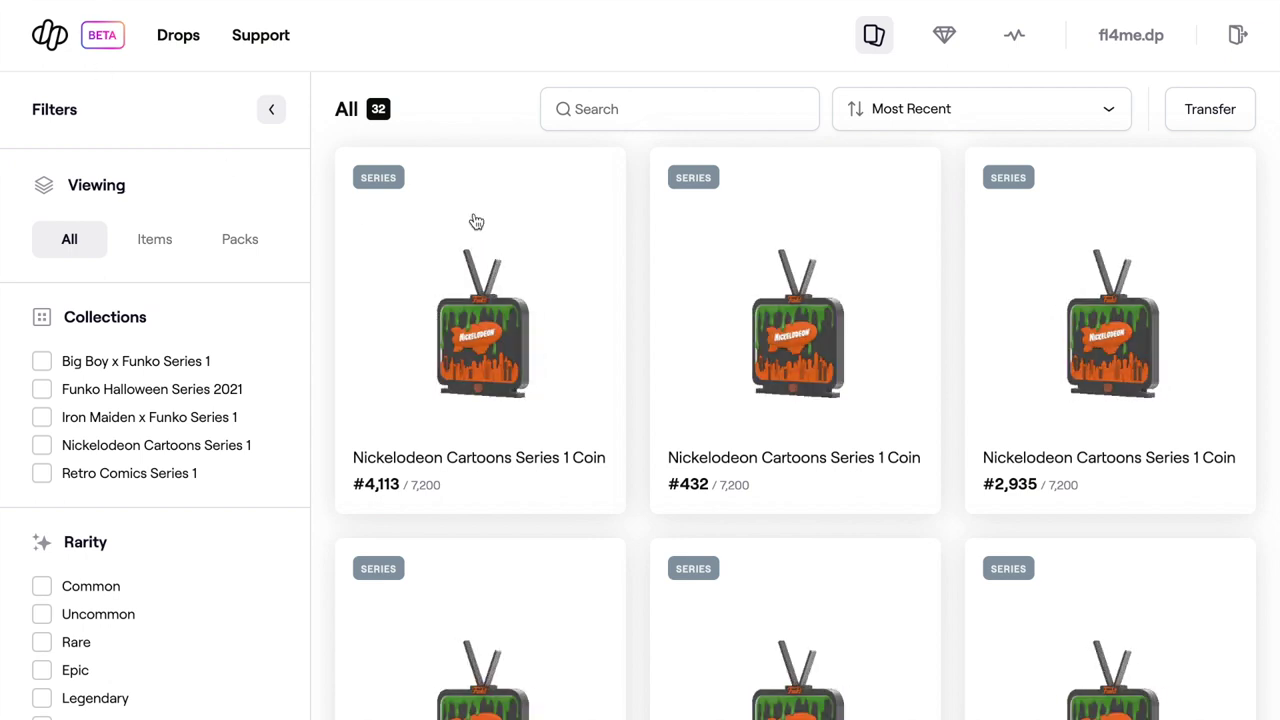
Switch to the WAX wallet, review the Freddy Funko Devil Grail Redemption Token's NFT information, and close it.
left_click(476, 221)
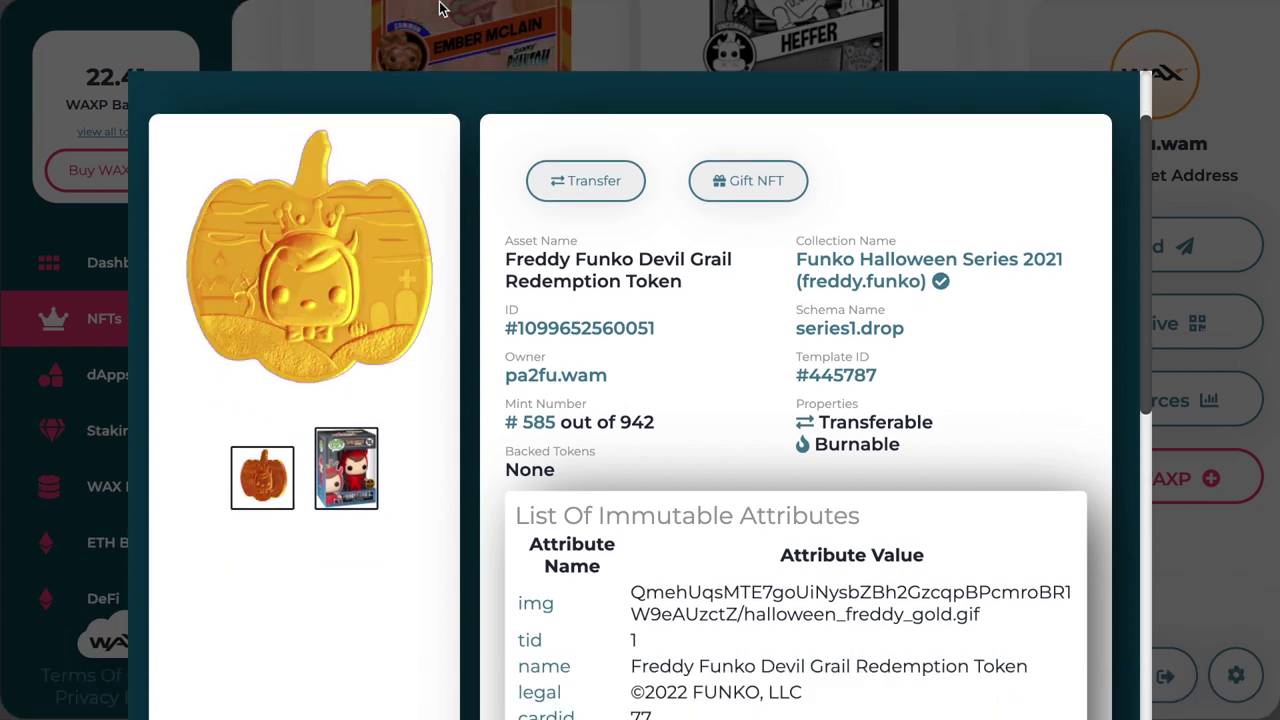
scroll(734, 437, "up", 1)
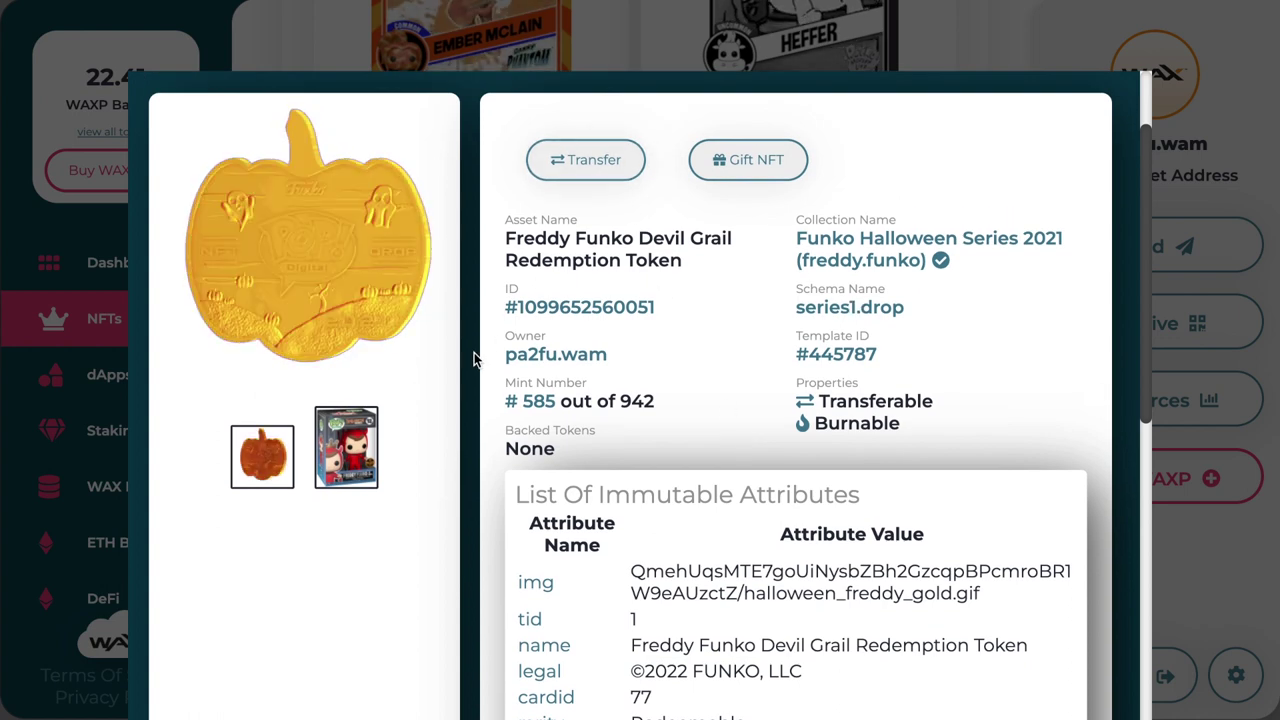
left_click(967, 39)
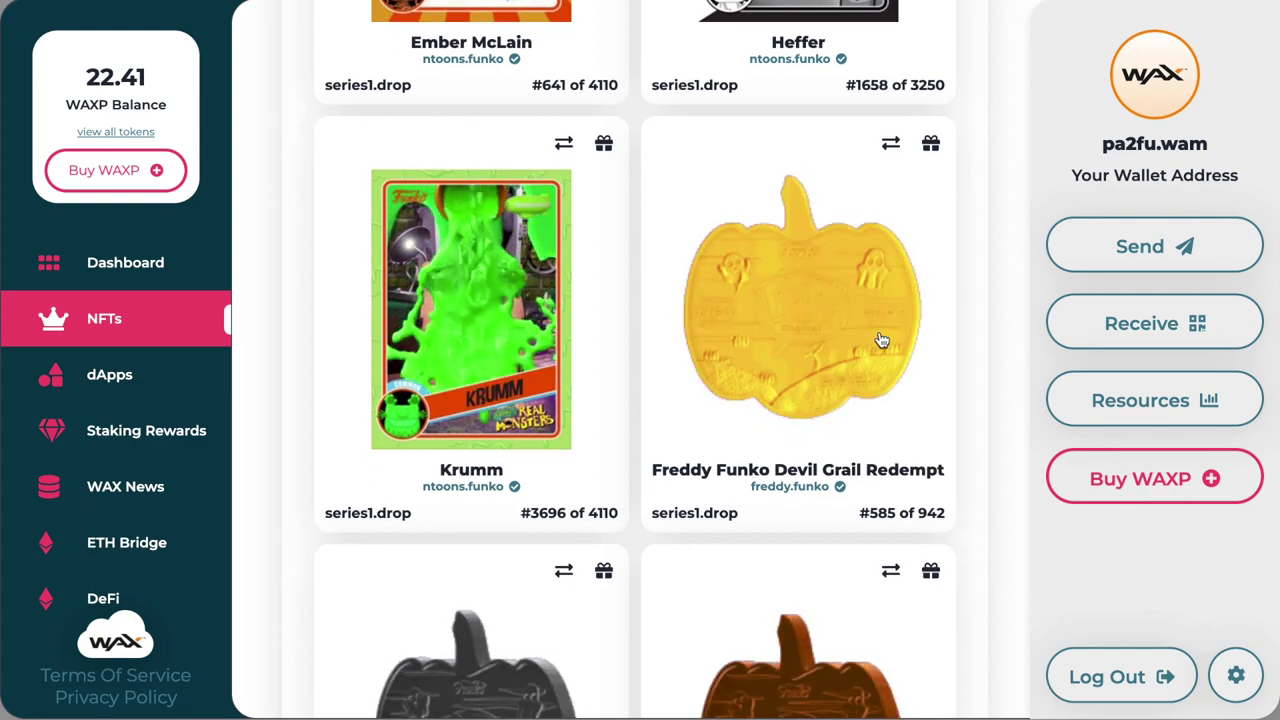
Transfer the Freddy Mummy Legendary Redemption Token #914 from the wallet's NFTs to the saved Droppp account and dismiss the transaction message.
scroll(881, 341, "down", 5)
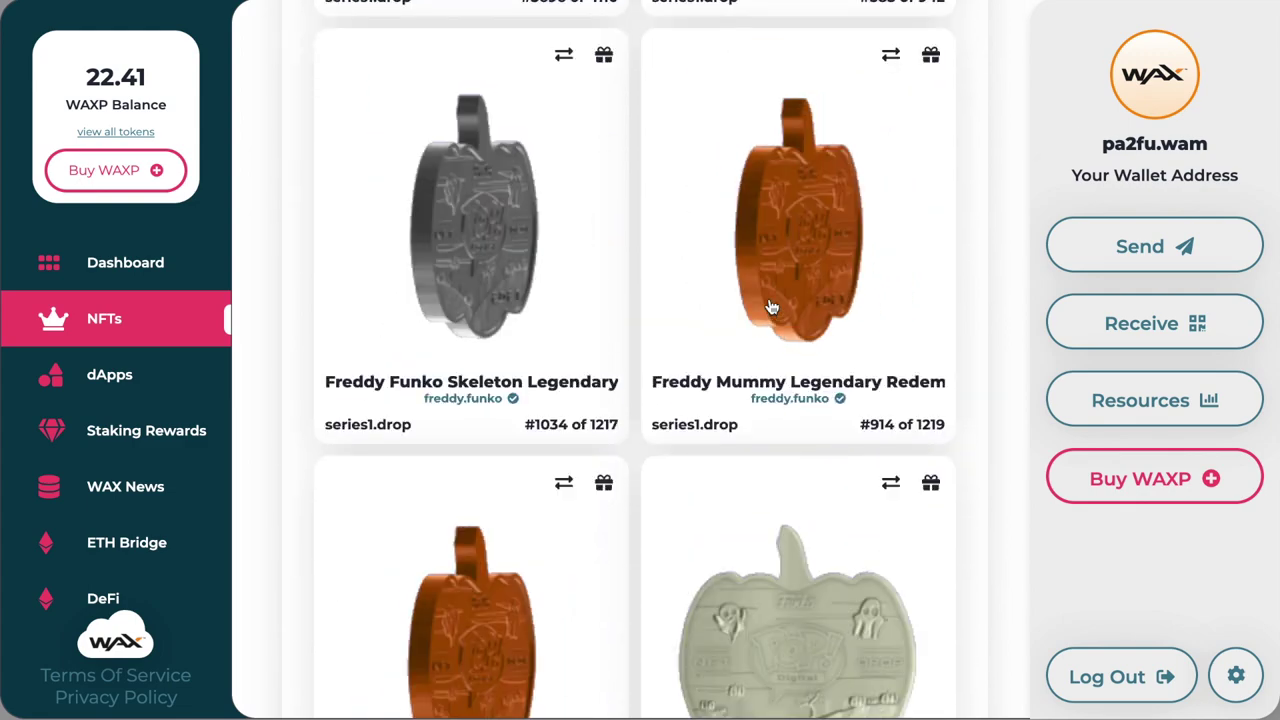
left_click(796, 234)
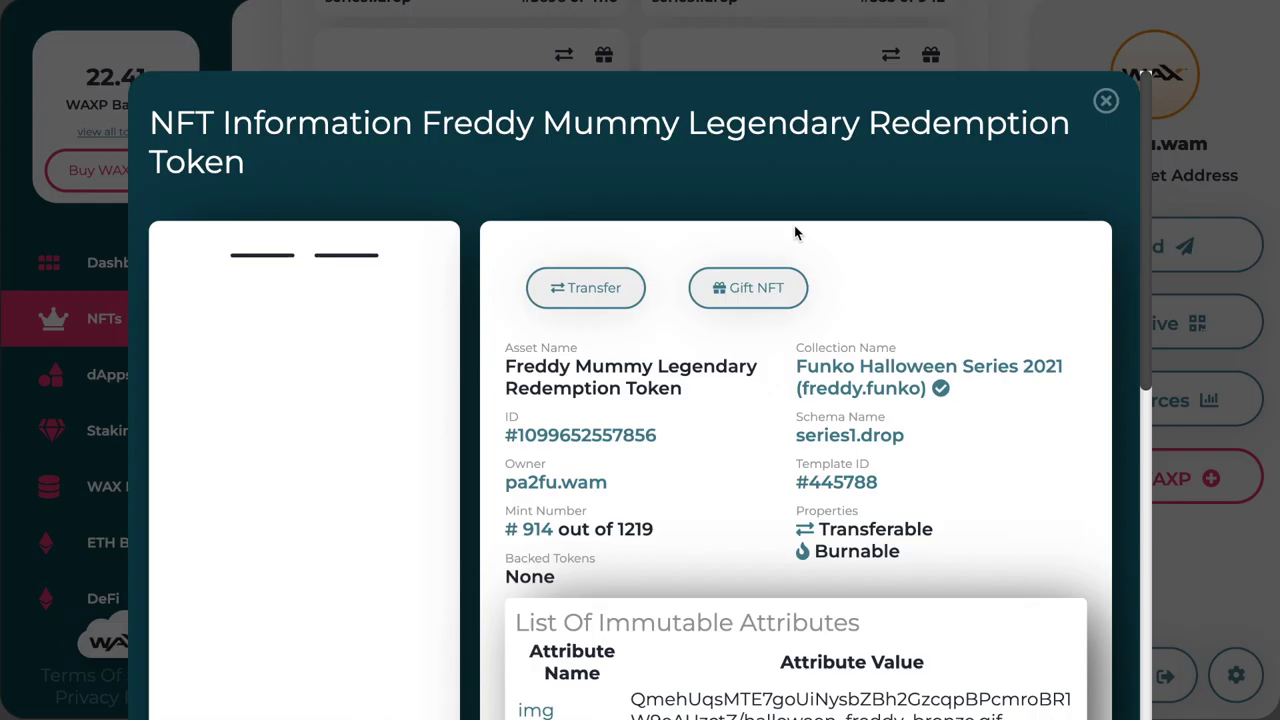
left_click(585, 293)
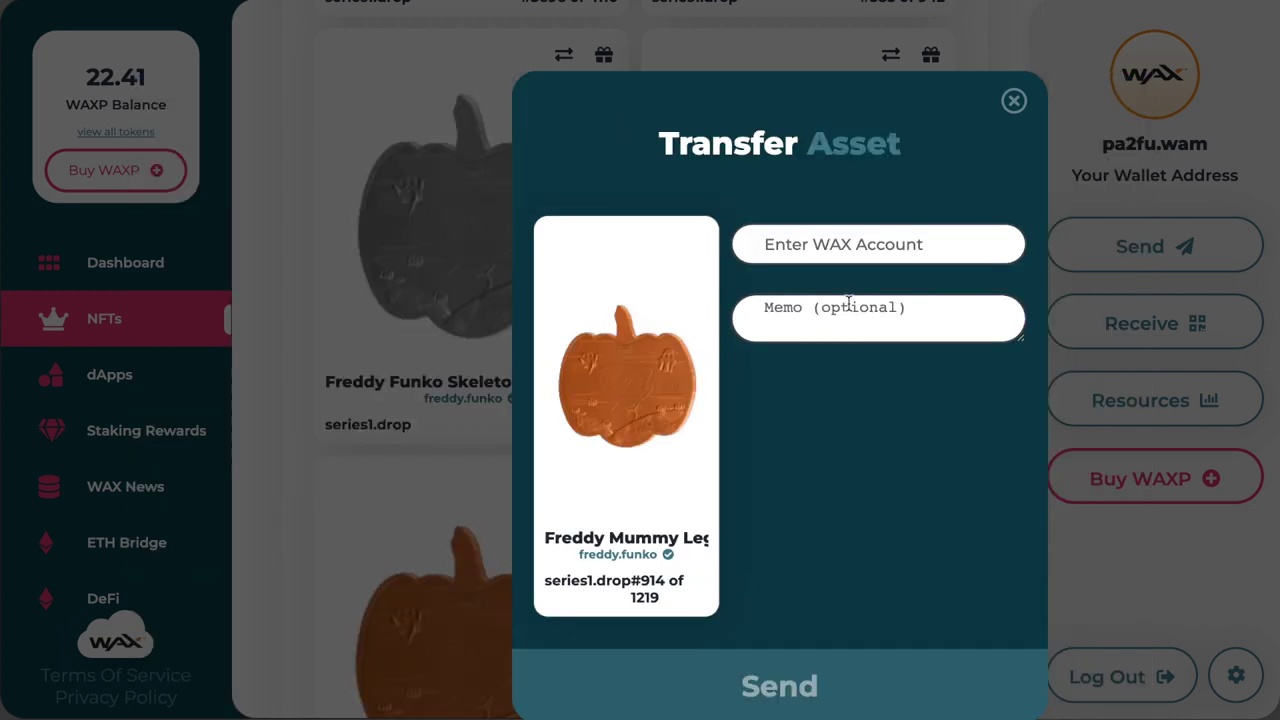
left_click(826, 243)
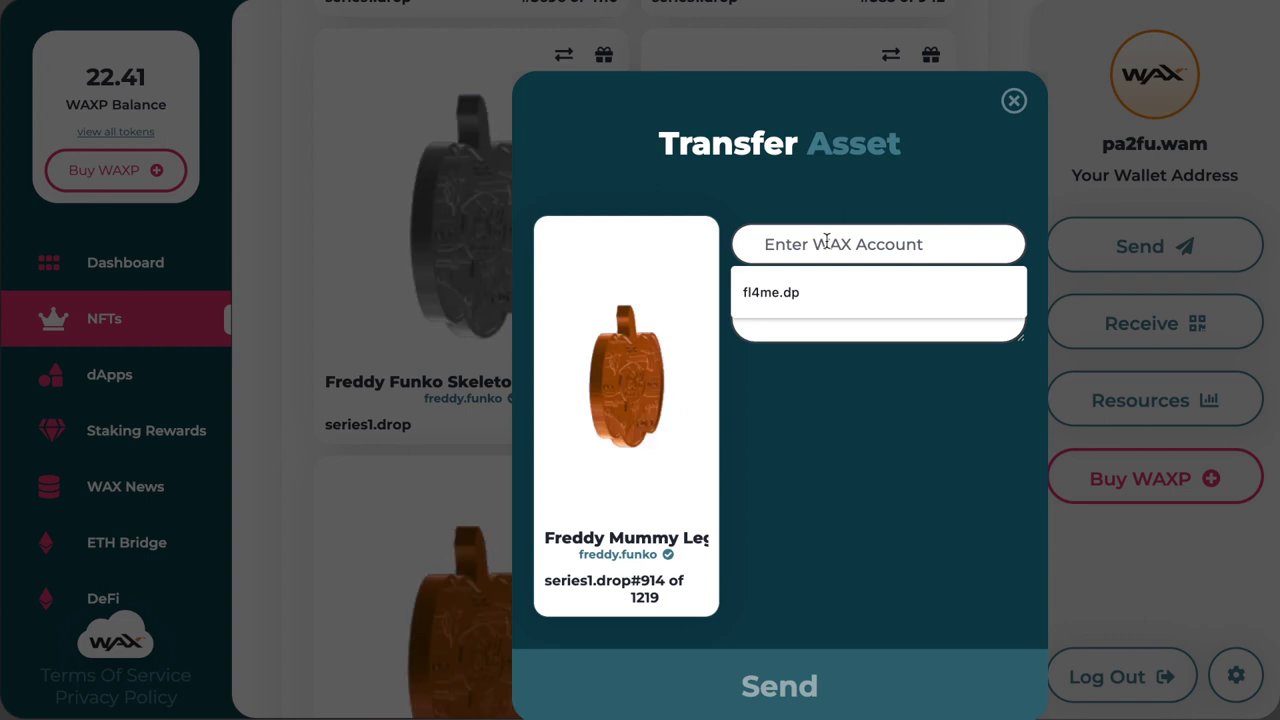
left_click(779, 292)
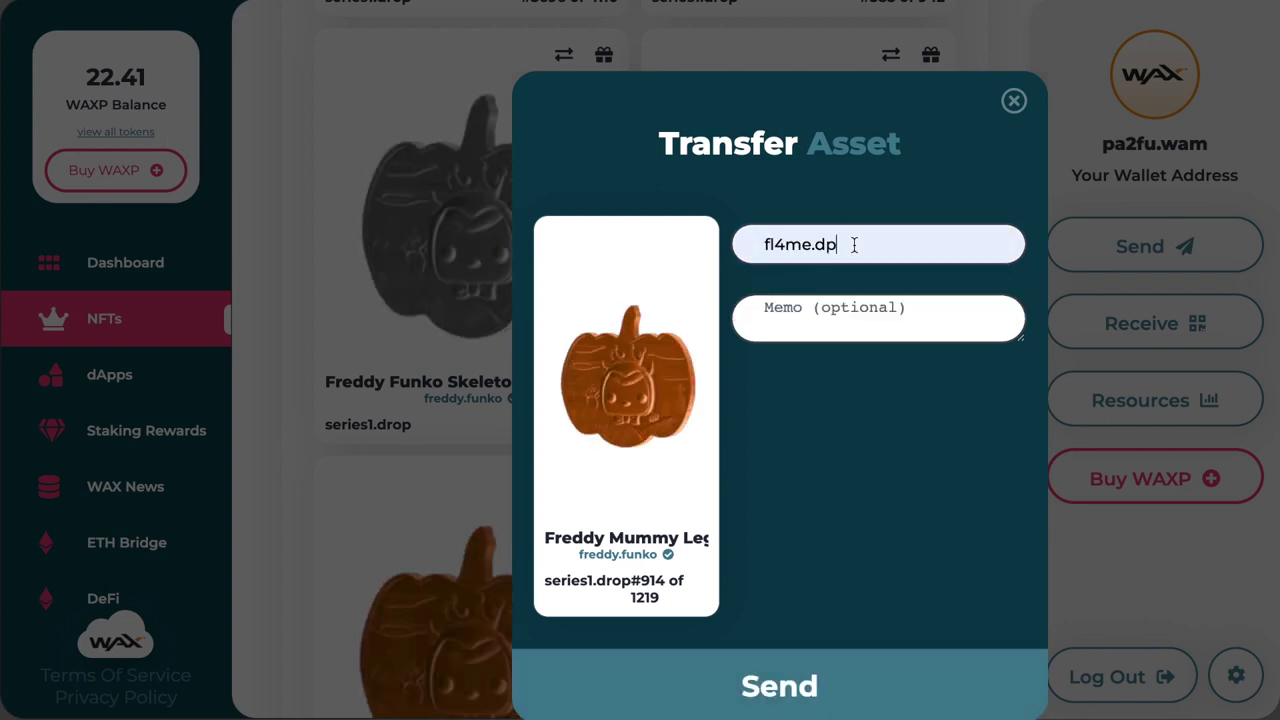
left_click(795, 688)
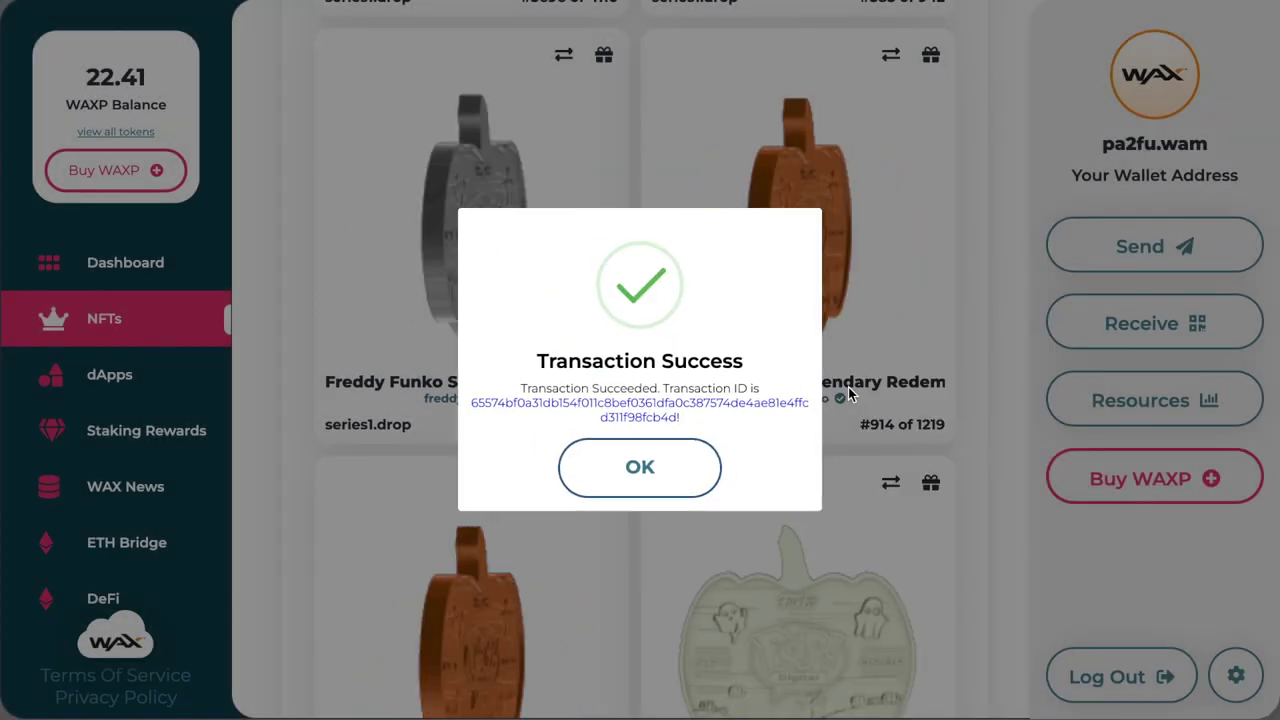
left_click(626, 471)
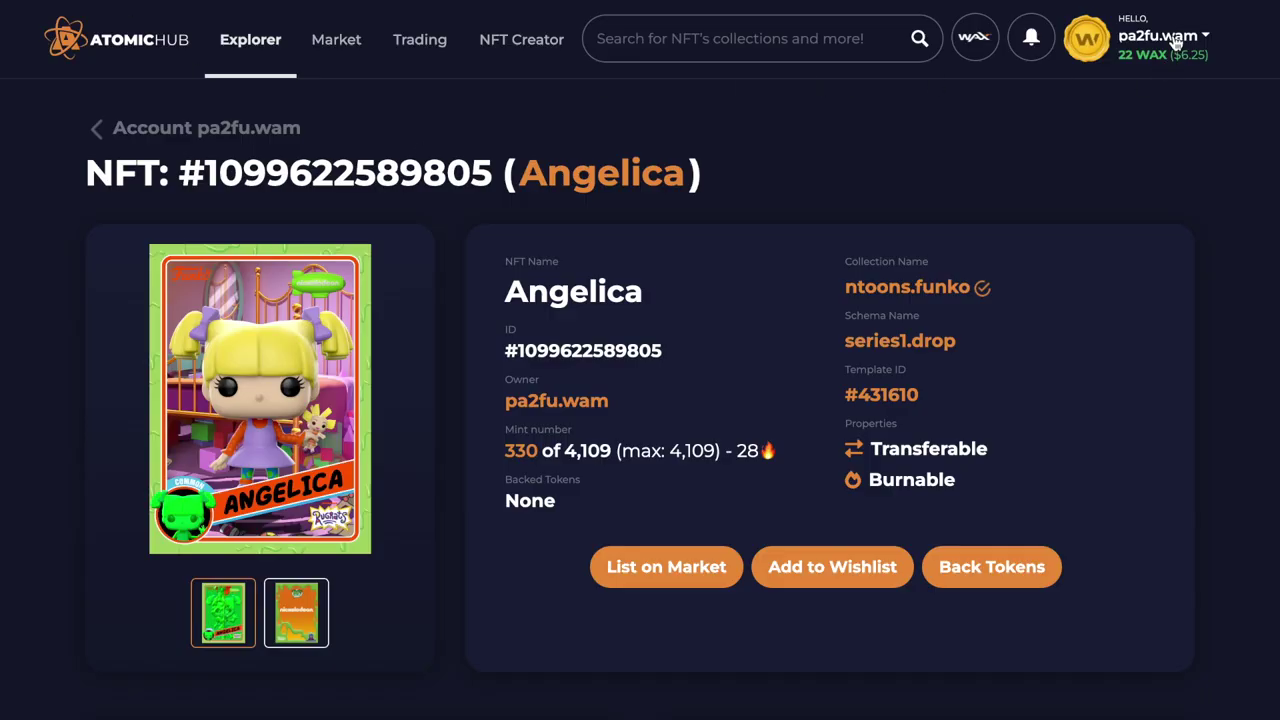
Switch back to AtomicHub and reopen the profile's inventory at the remaining pumpkin-shaped Freddy Funko tokens.
left_click(1176, 42)
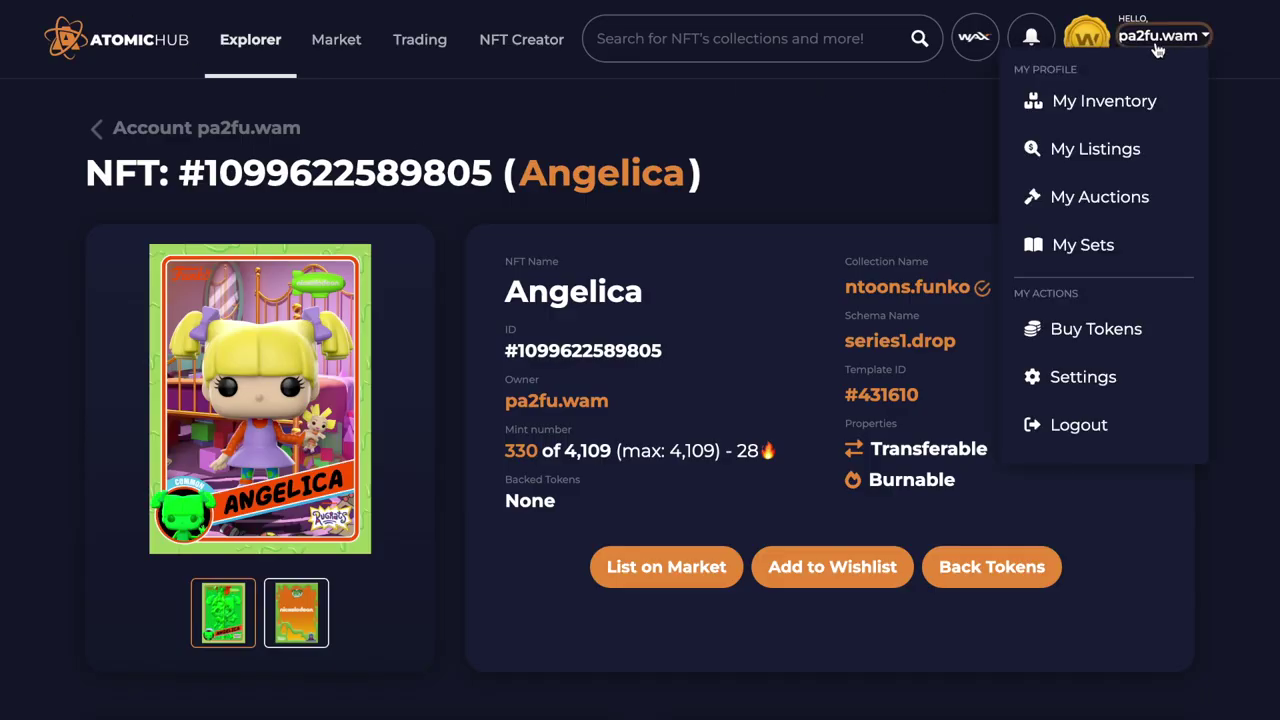
left_click(1108, 101)
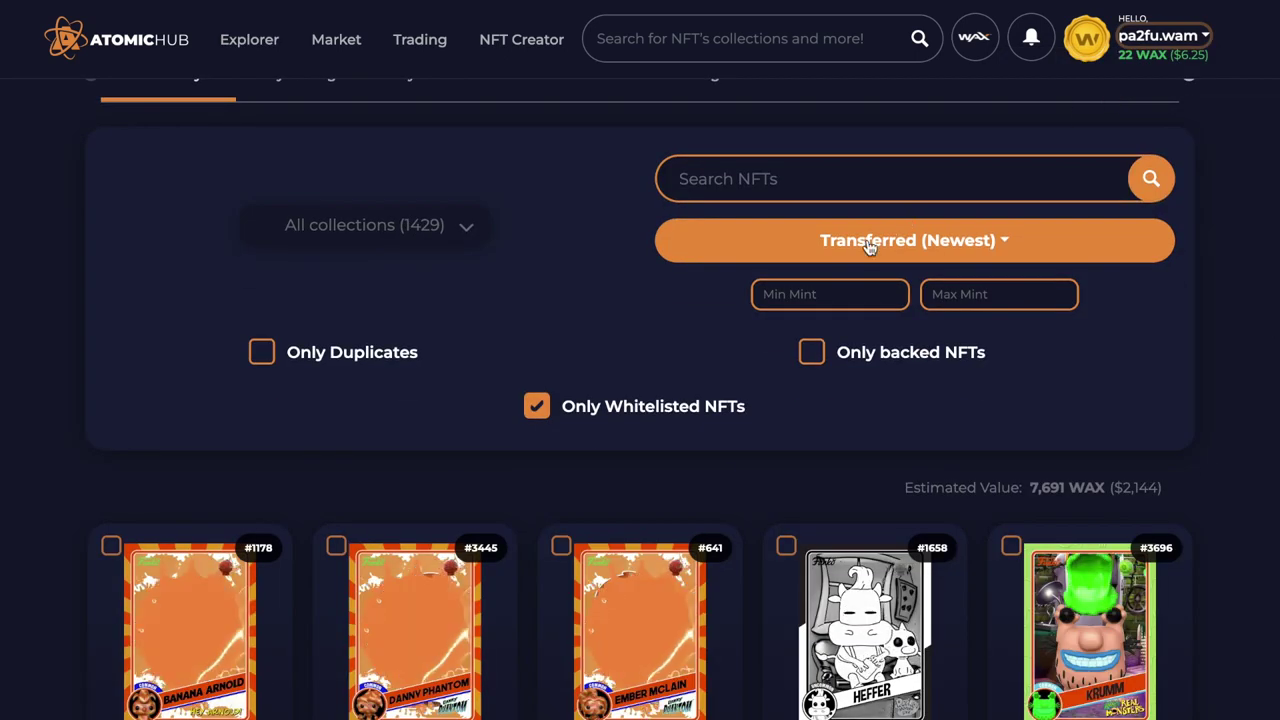
scroll(720, 460, "down", 3)
scroll(727, 499, "down", 3)
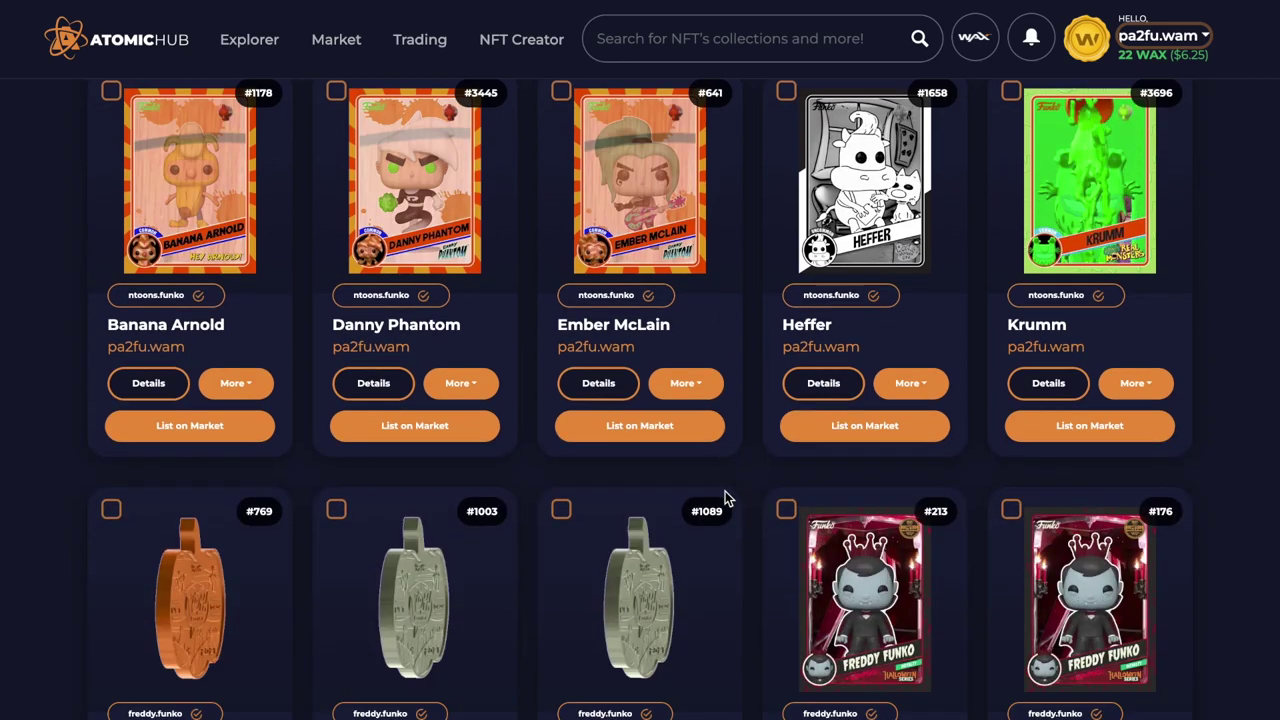
scroll(727, 499, "down", 1)
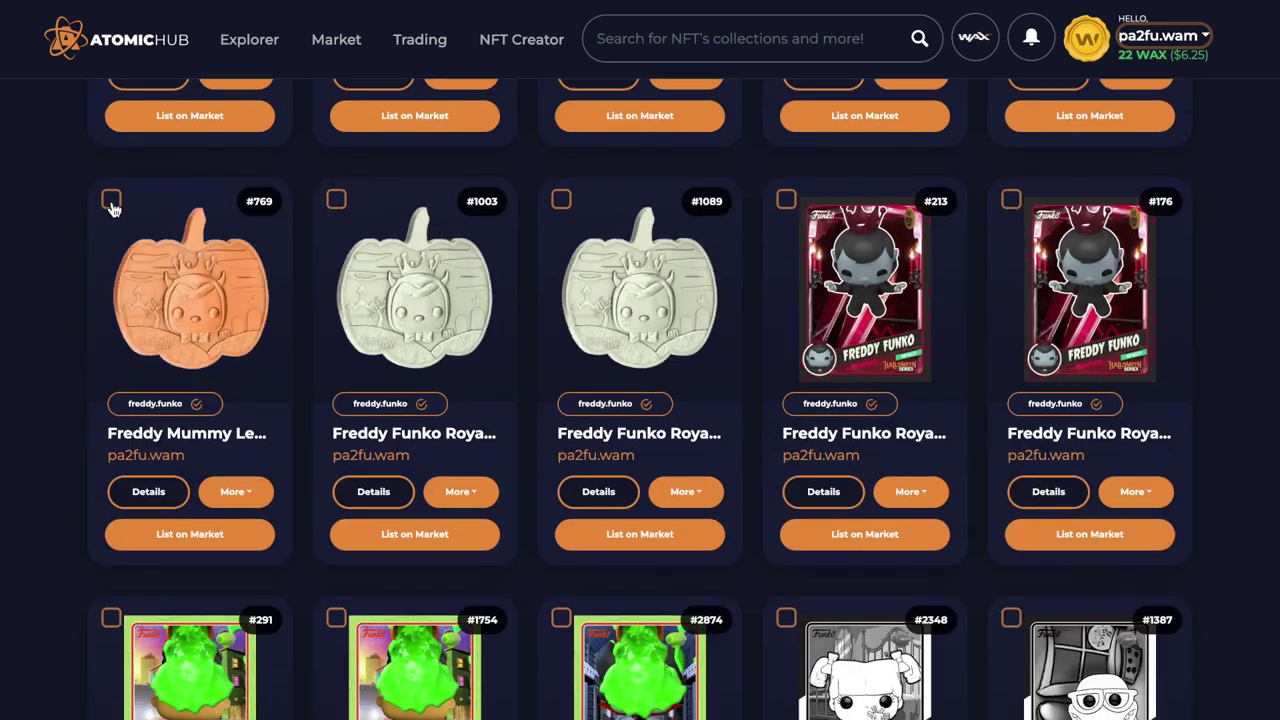
Start a transfer of the Freddy Mummy token #769 and paste the copied Droppp account name as its recipient.
left_click(111, 201)
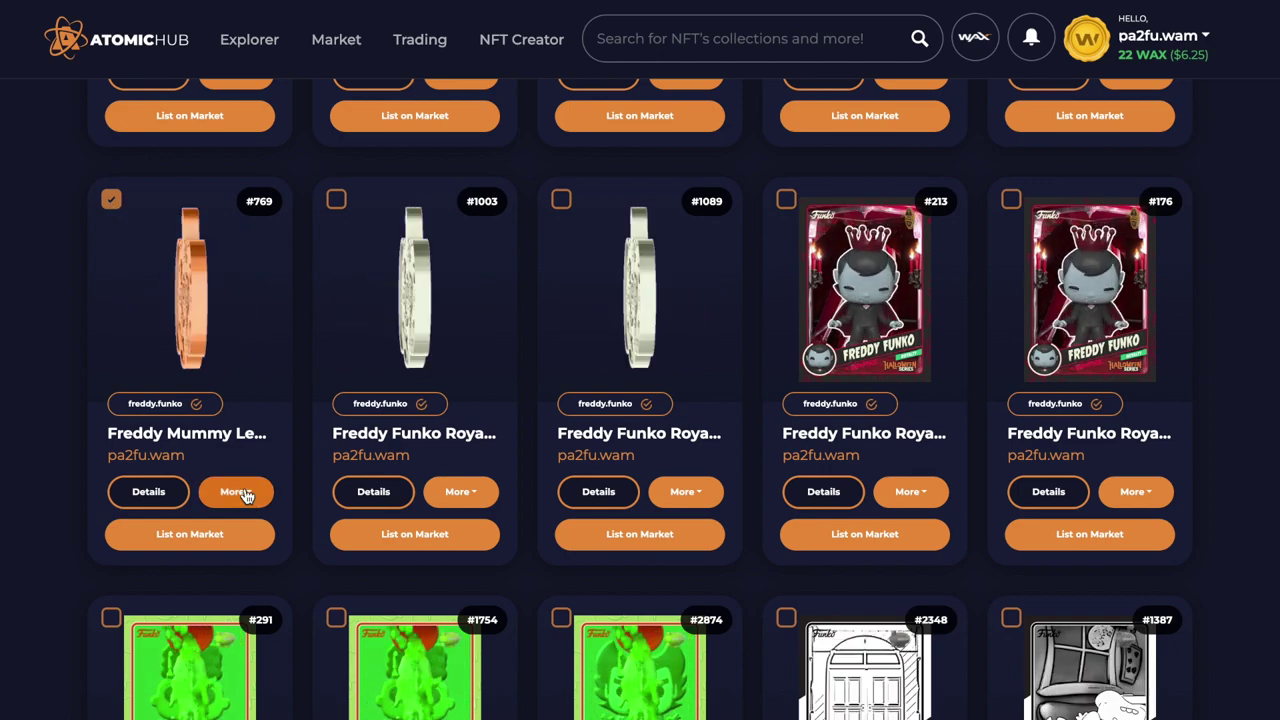
left_click(238, 492)
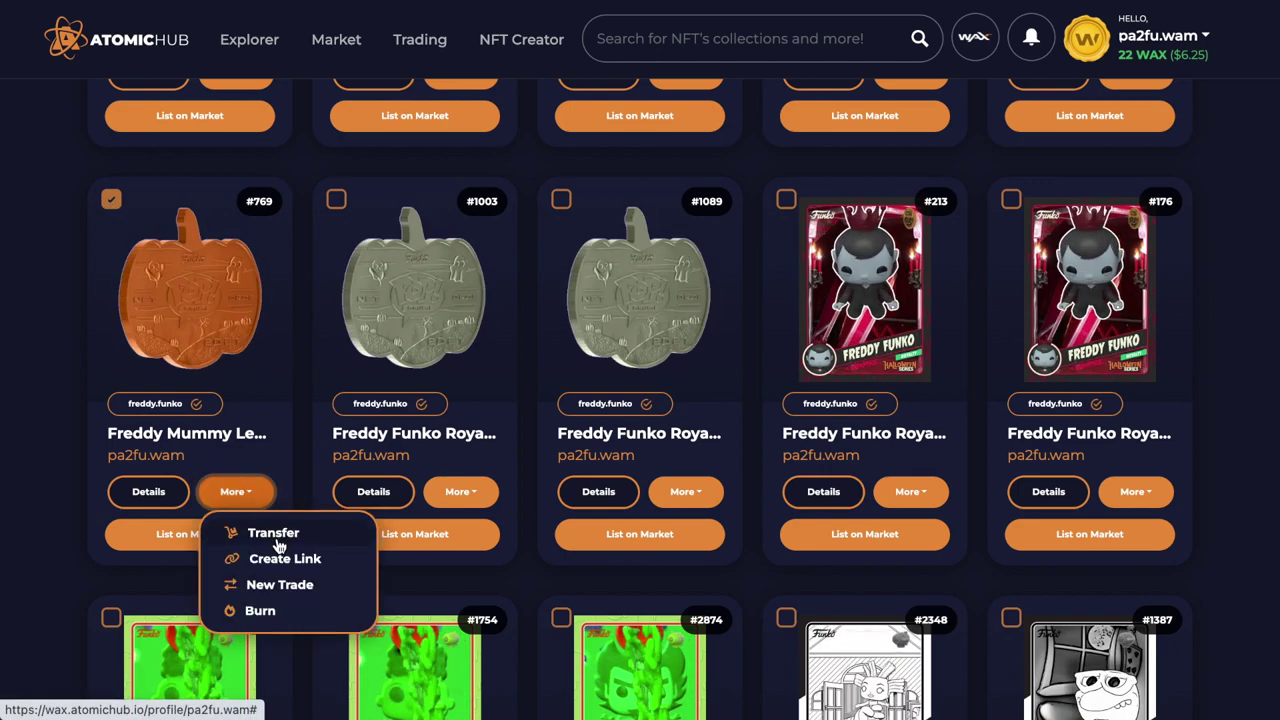
left_click(275, 534)
left_click(699, 436)
right_click(699, 436)
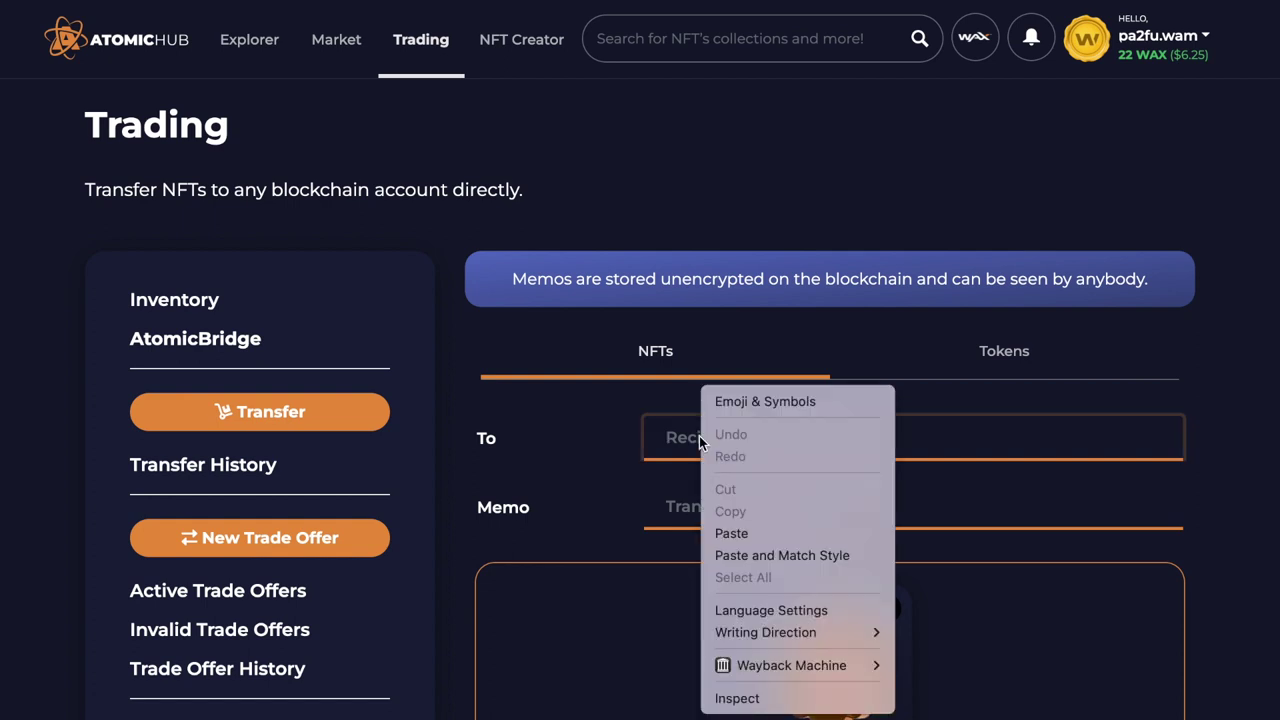
left_click(758, 533)
Send the Freddy Mummy token #769 to the Droppp account, confirm the transfer, and close the transaction message.
scroll(850, 466, "down", 2)
scroll(850, 466, "down", 2)
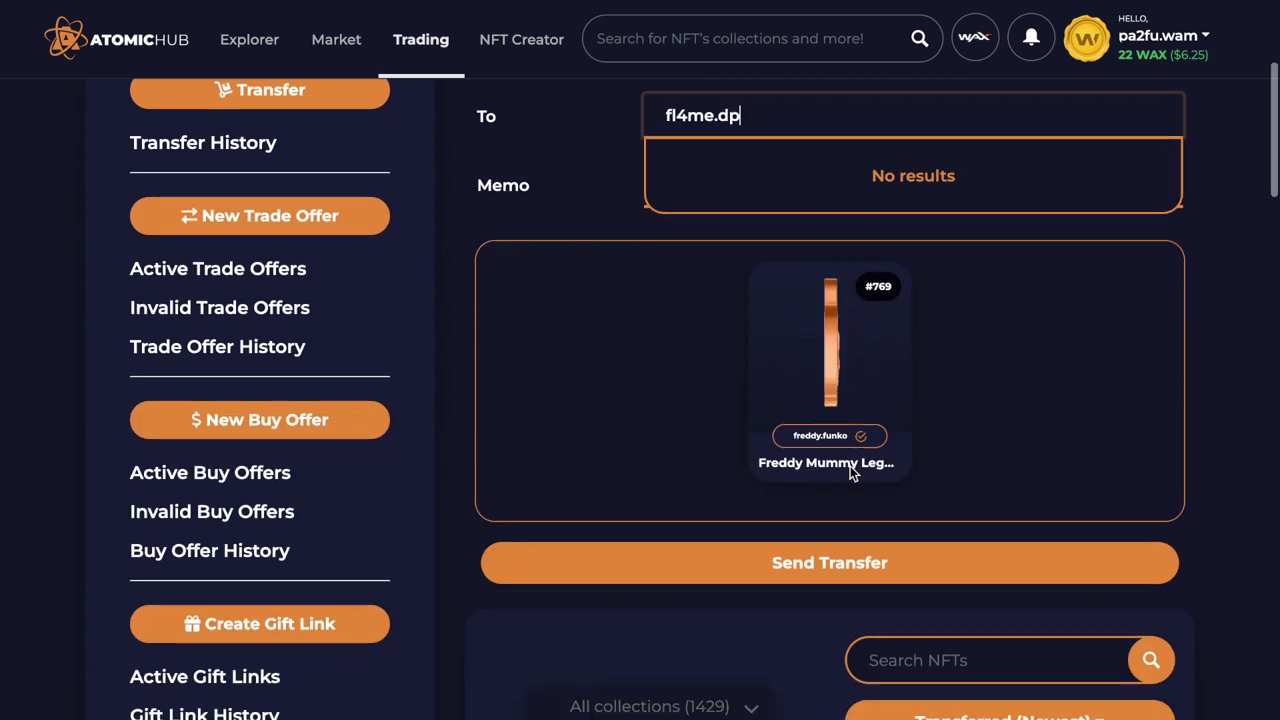
left_click(826, 540)
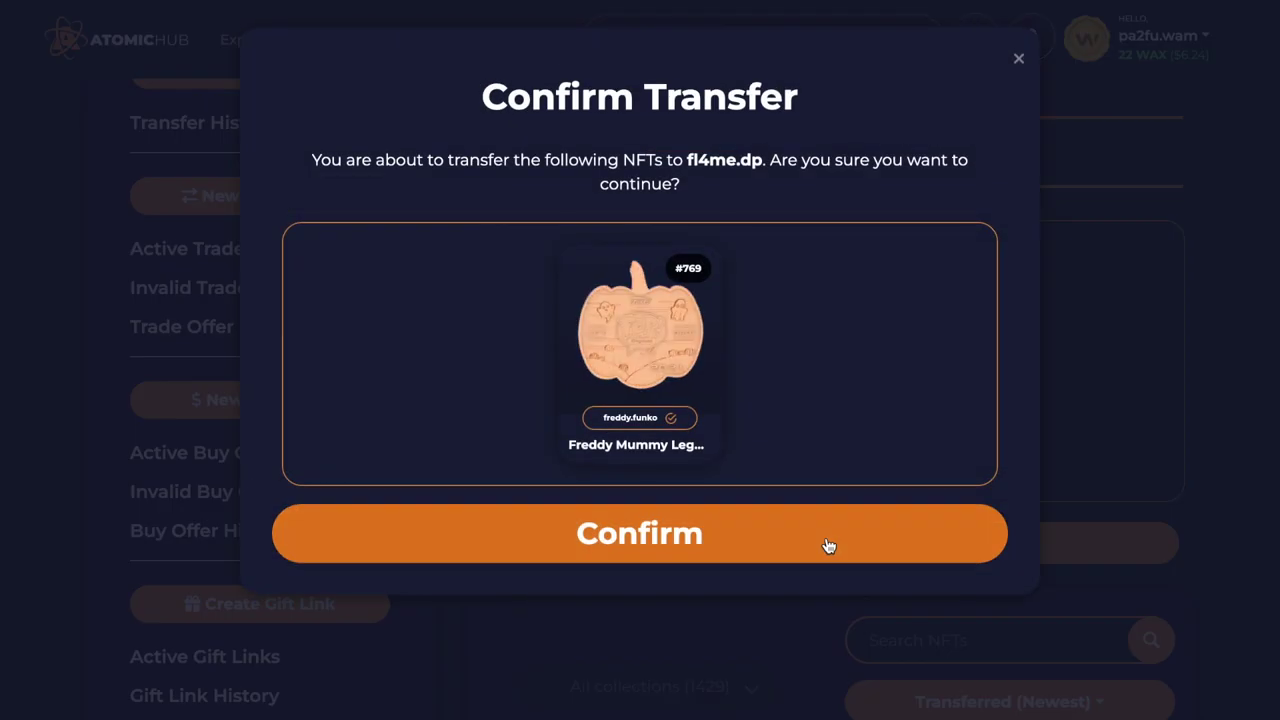
left_click(673, 540)
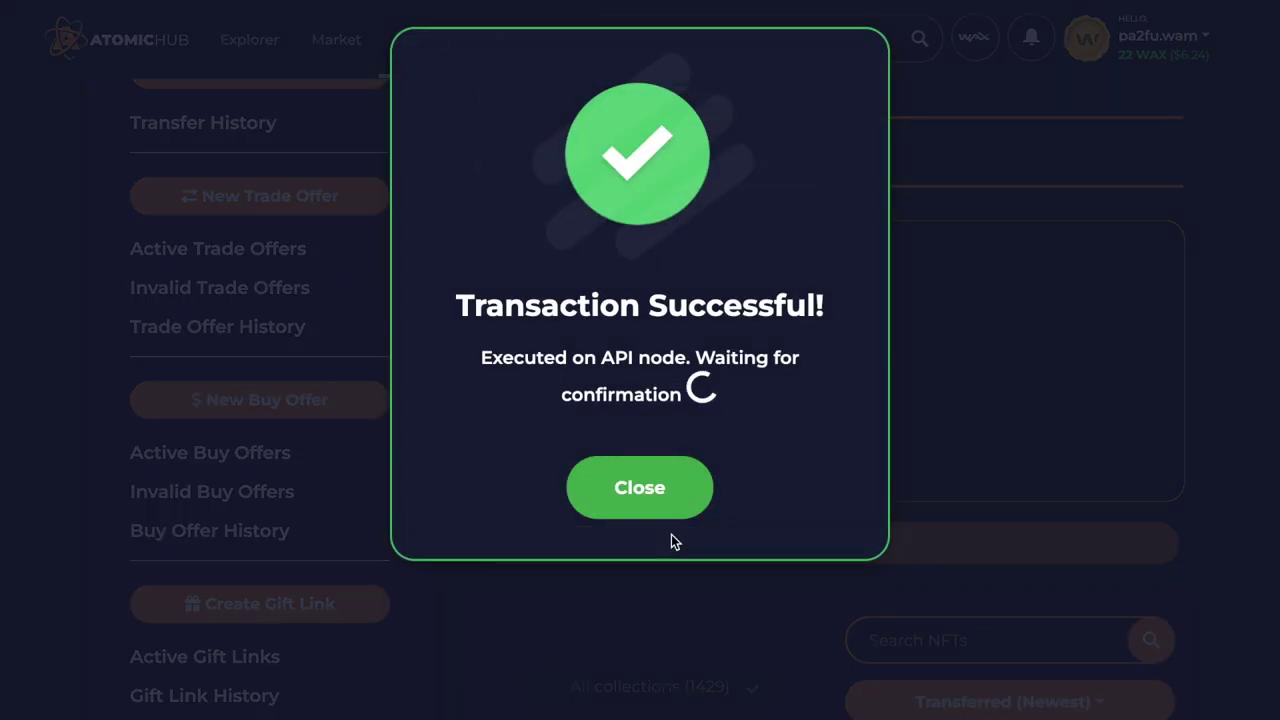
left_click(645, 497)
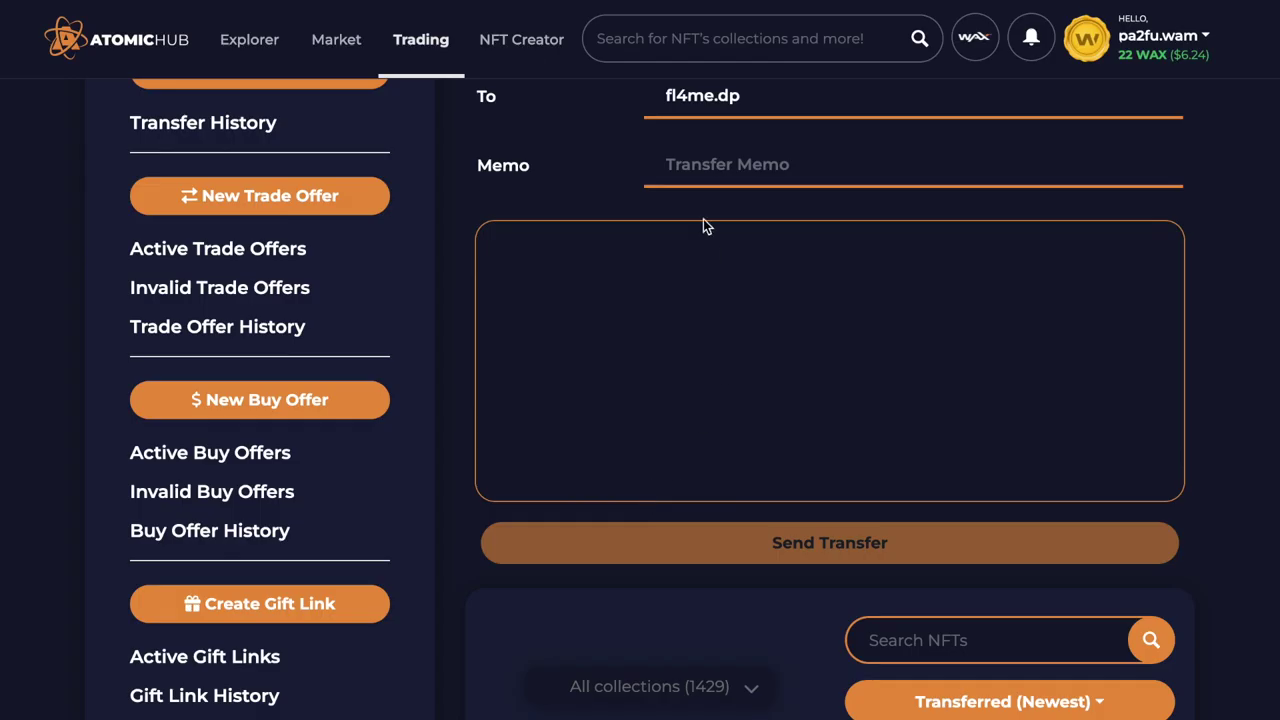
Switch to the Droppp collection and check the transferred Freddy Funko redemption tokens among the most recent items.
scroll(471, 203, "up", 3)
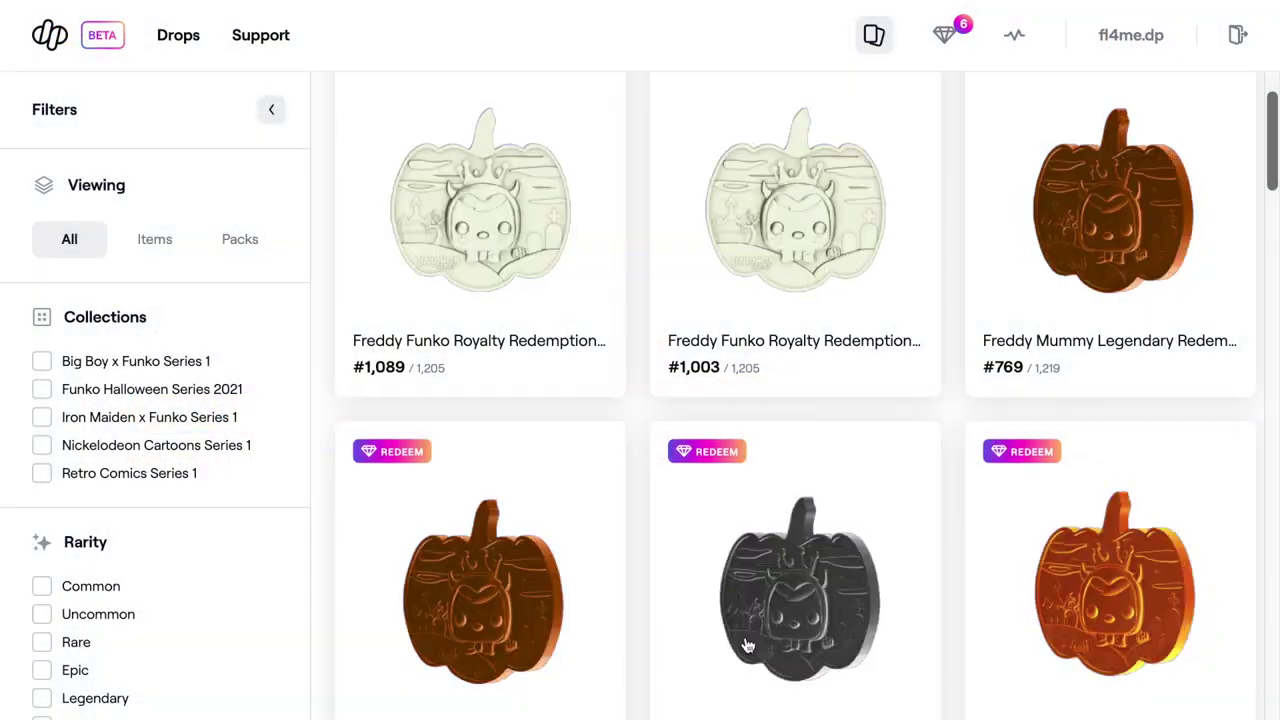
scroll(890, 320, "up", 2)
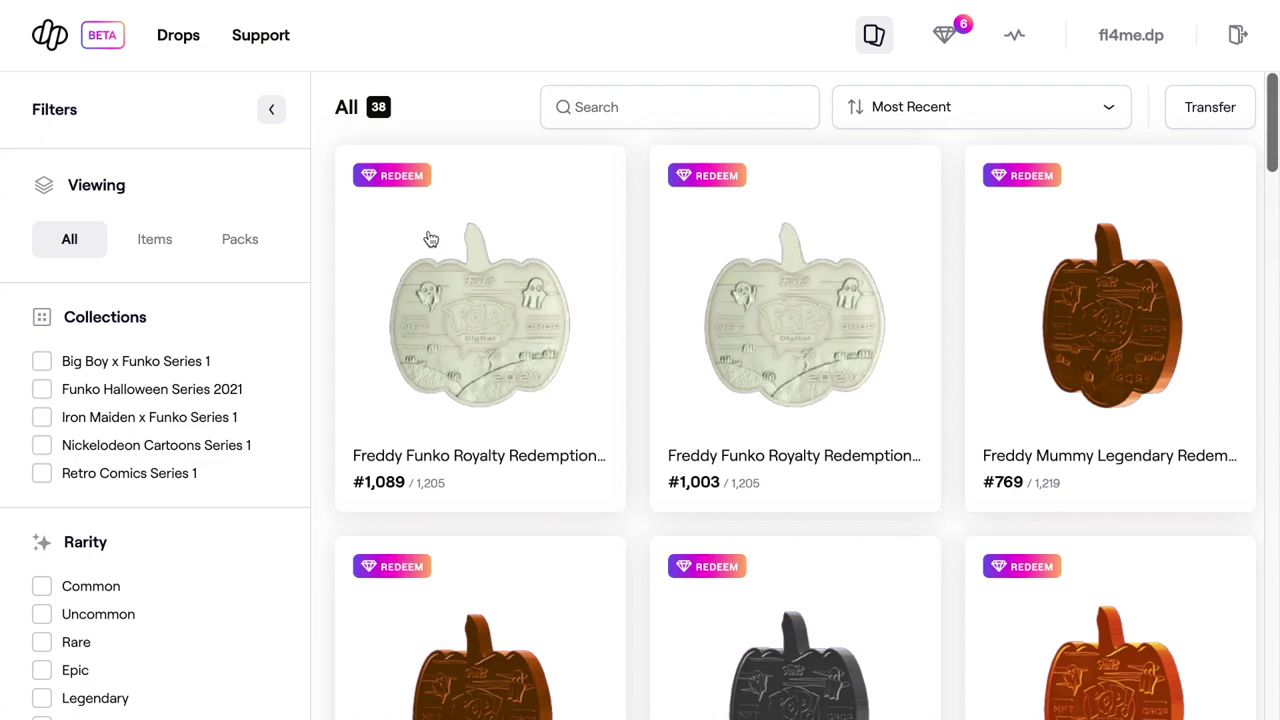
scroll(528, 220, "down", 7)
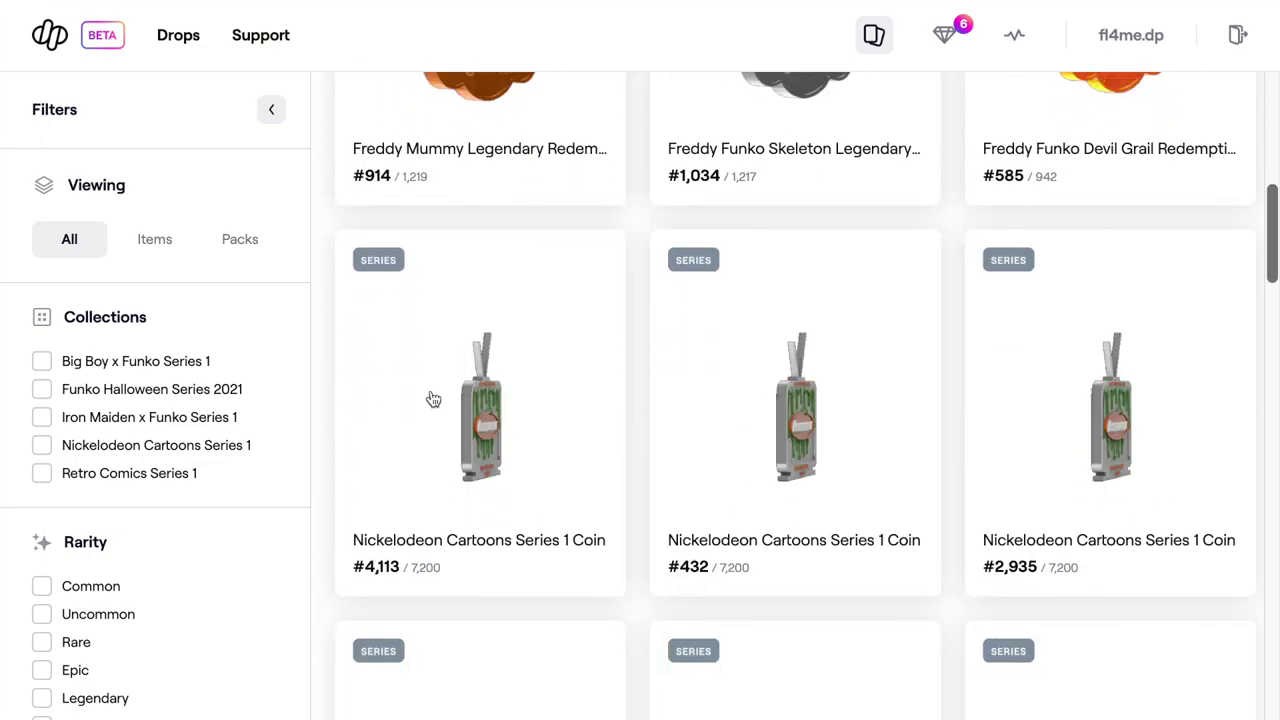
scroll(440, 420, "up", 5)
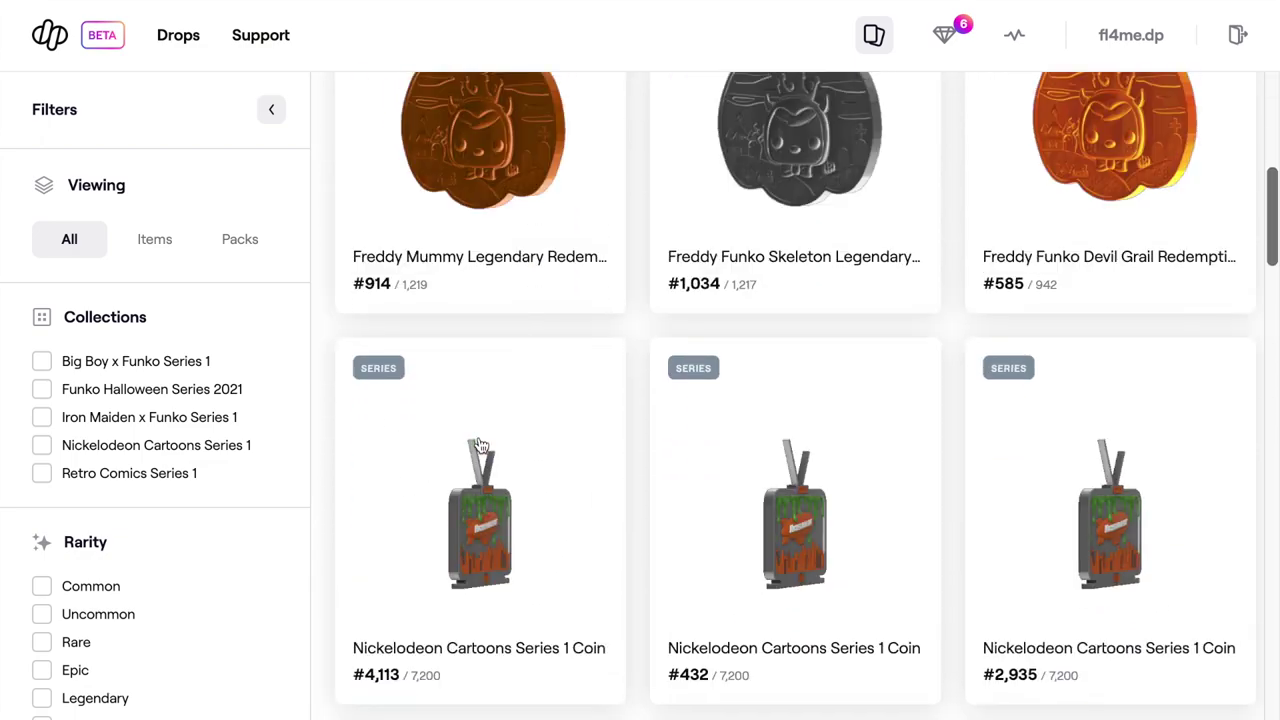
scroll(479, 443, "up", 1)
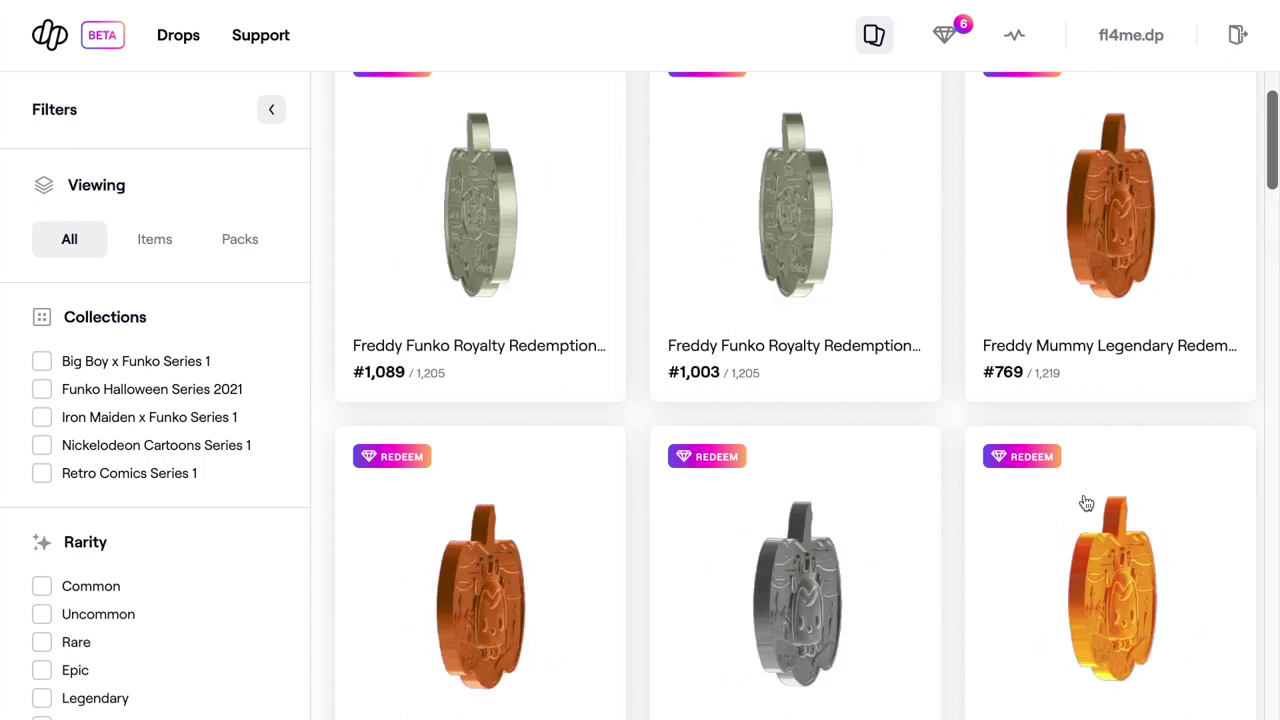
scroll(1040, 540, "down", 2)
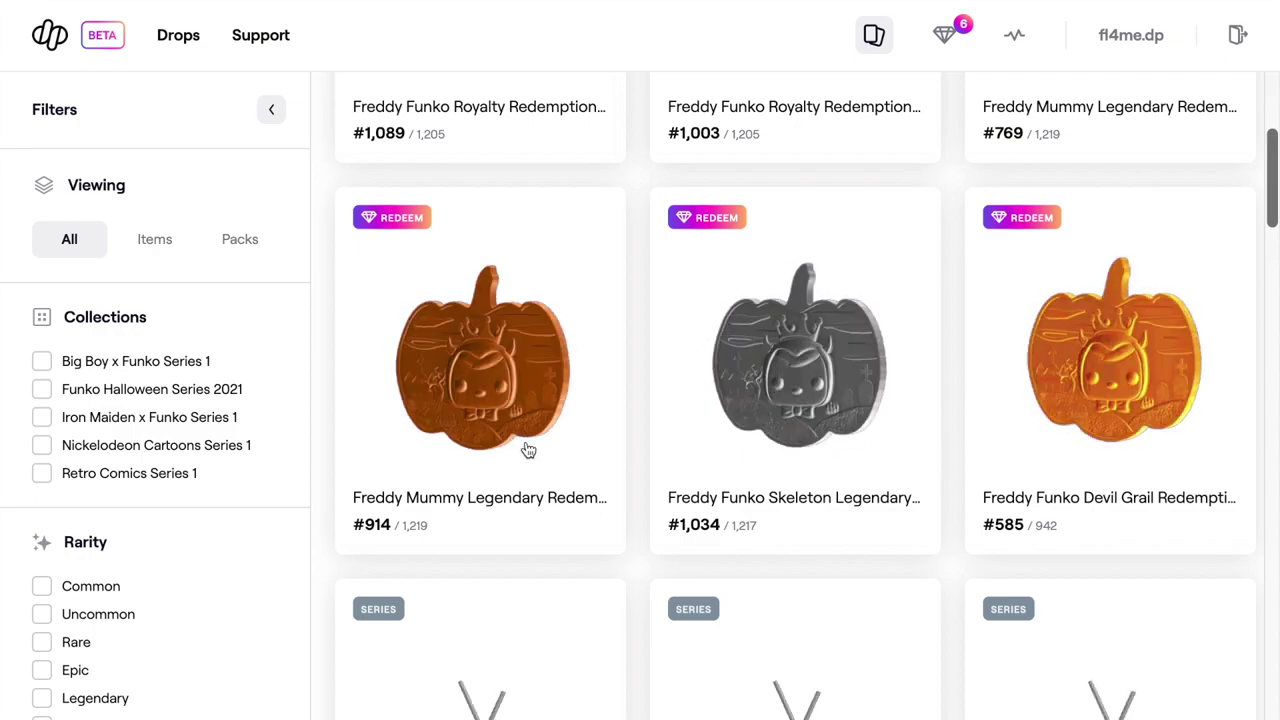
Open the account's redemptions and start redeeming the Funko Halloween Series 2021 tokens.
scroll(517, 489, "up", 2)
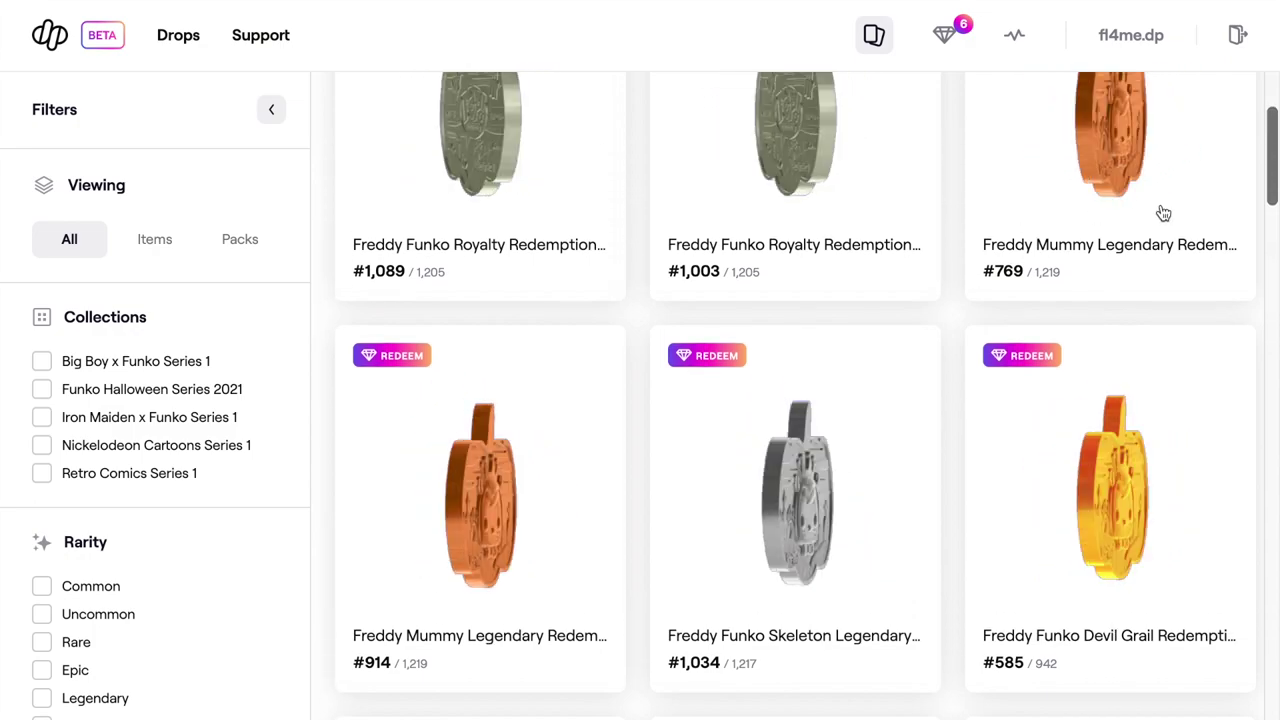
scroll(990, 294, "up", 1)
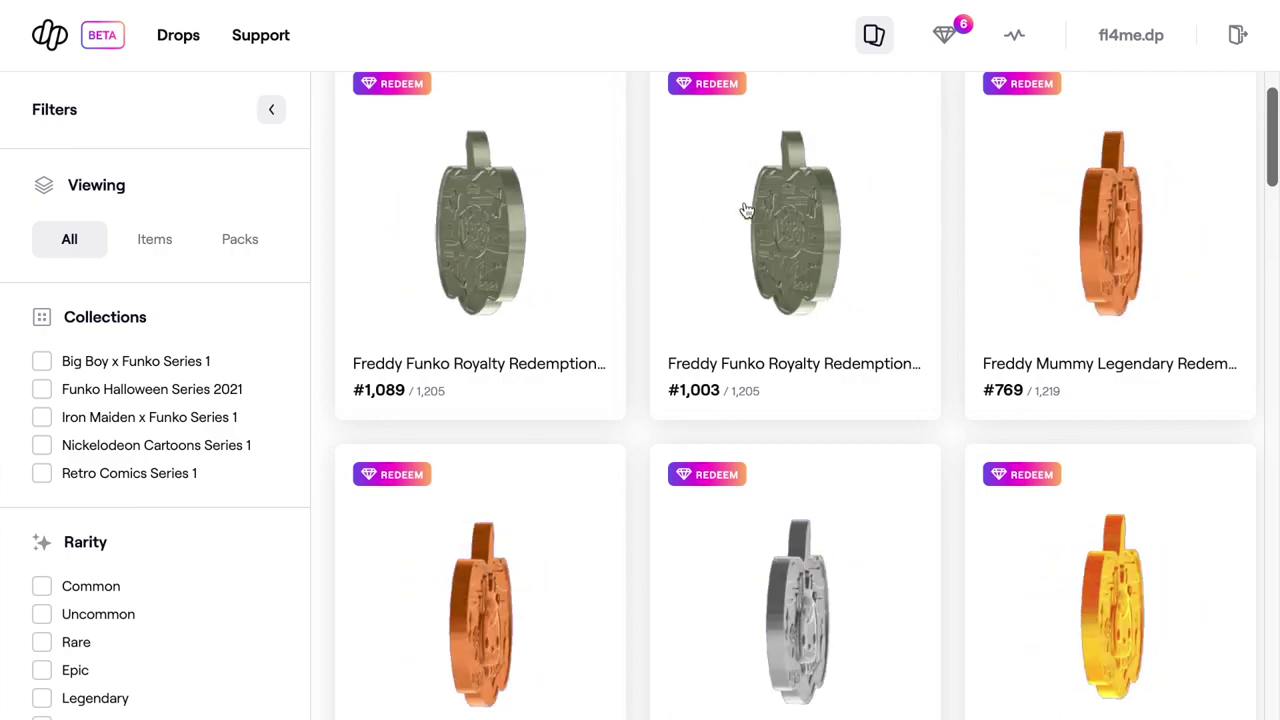
left_click(944, 36)
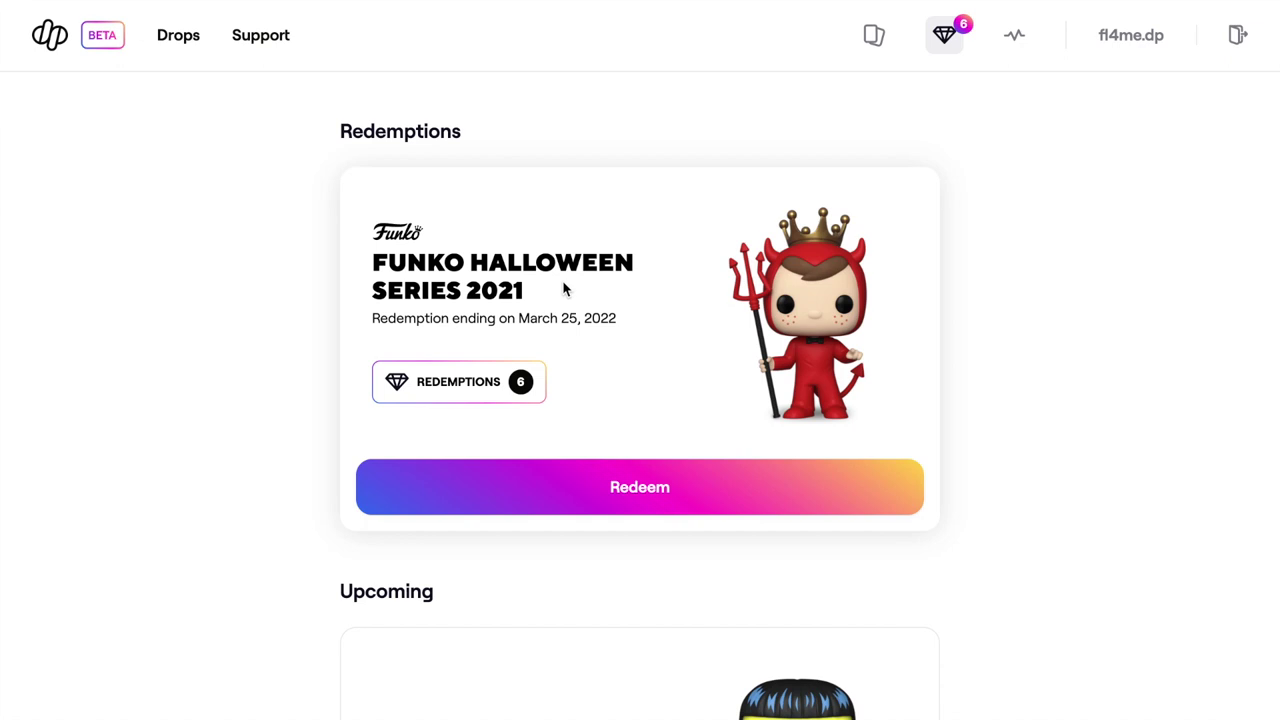
left_click(650, 493)
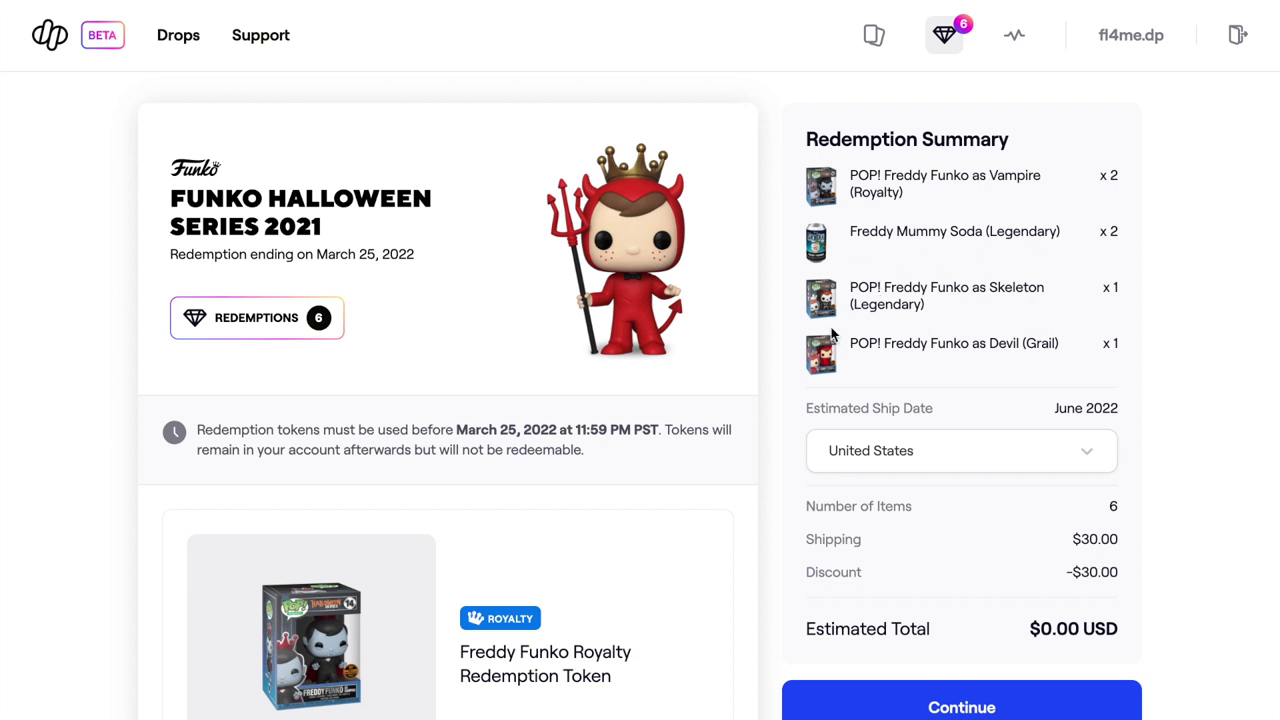
Check which Royalty, Legendary and Grail tokens are selected for the Halloween redemption, and return to the redemptions overview.
scroll(937, 345, "down", 5)
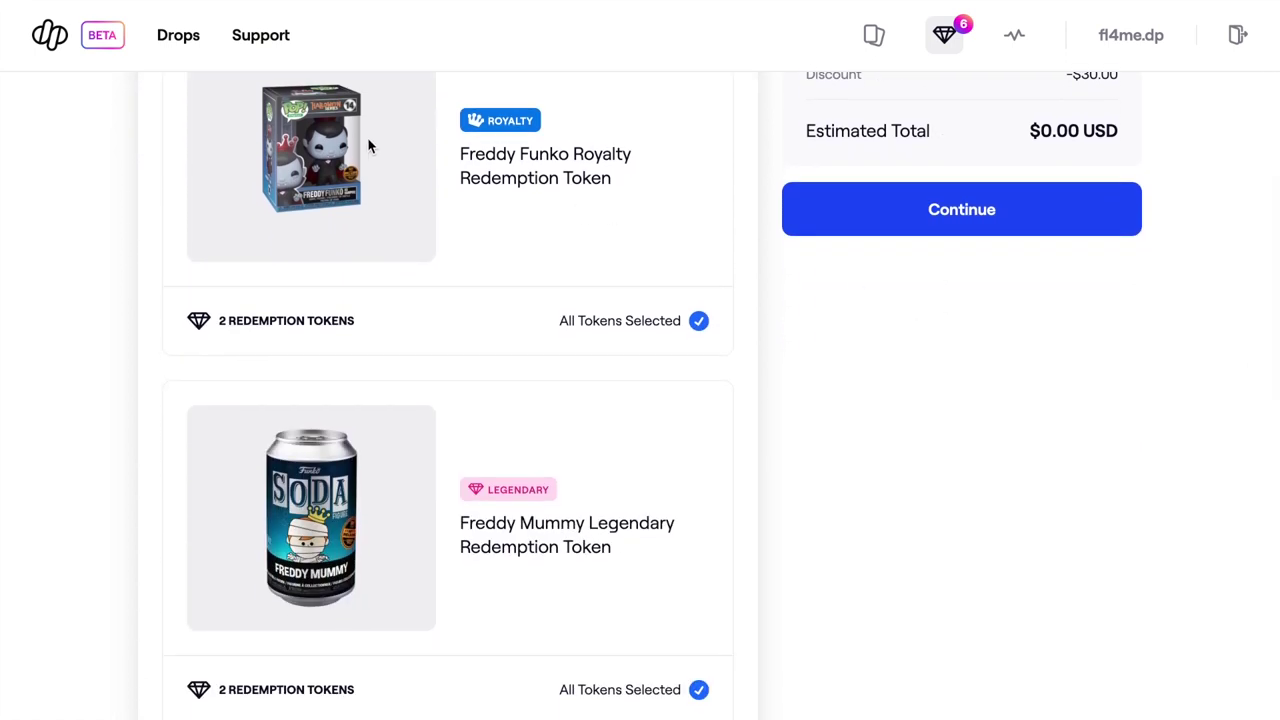
scroll(380, 230, "up", 2)
scroll(380, 230, "down", 4)
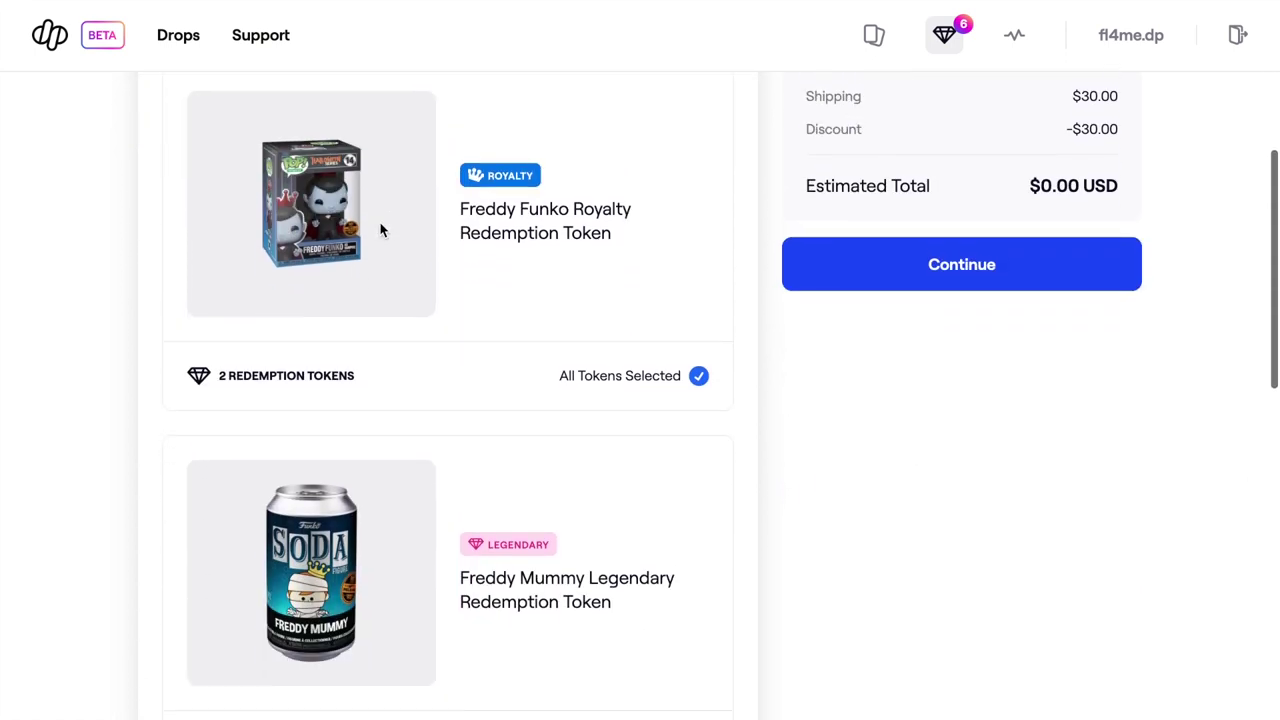
scroll(385, 230, "down", 1)
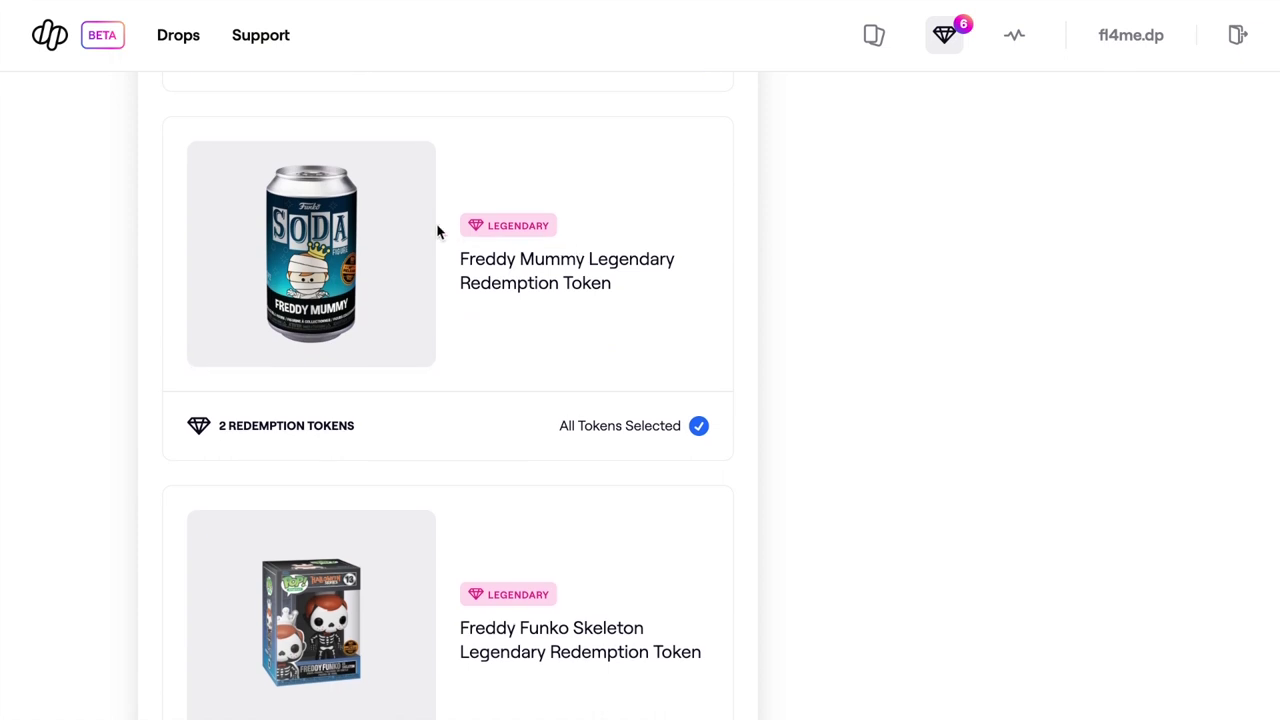
scroll(500, 250, "down", 3)
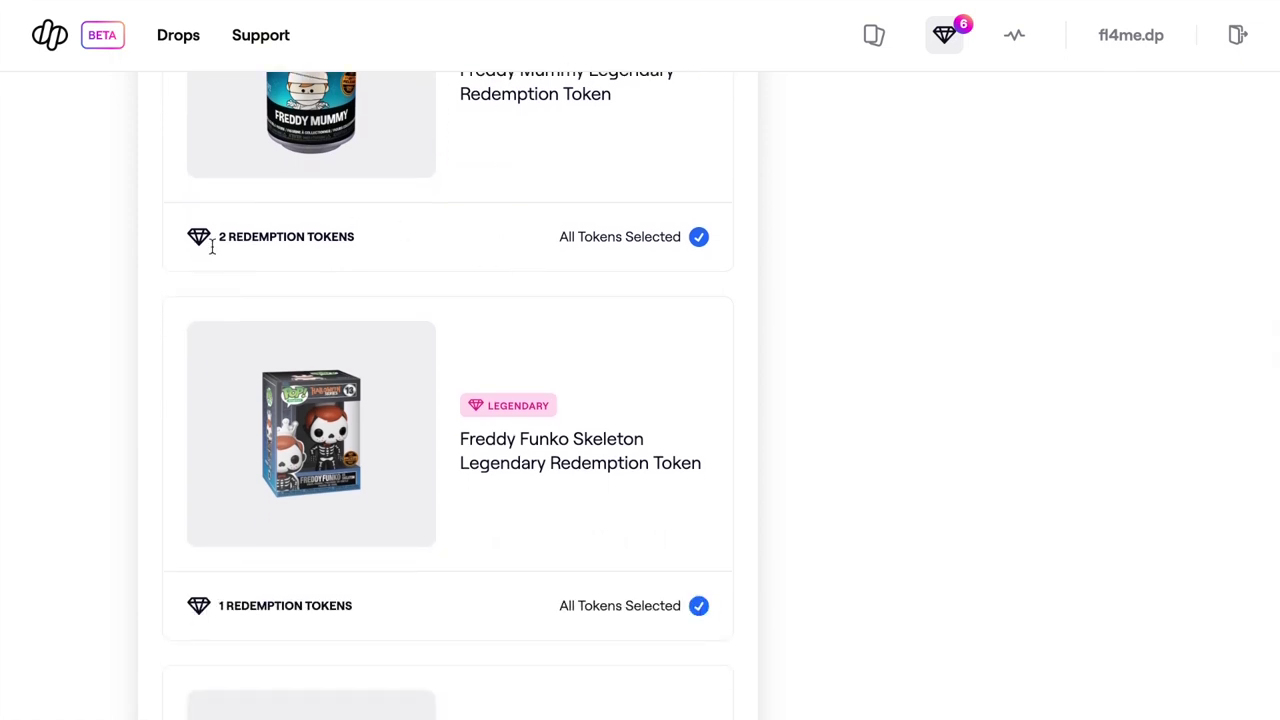
scroll(479, 387, "down", 2)
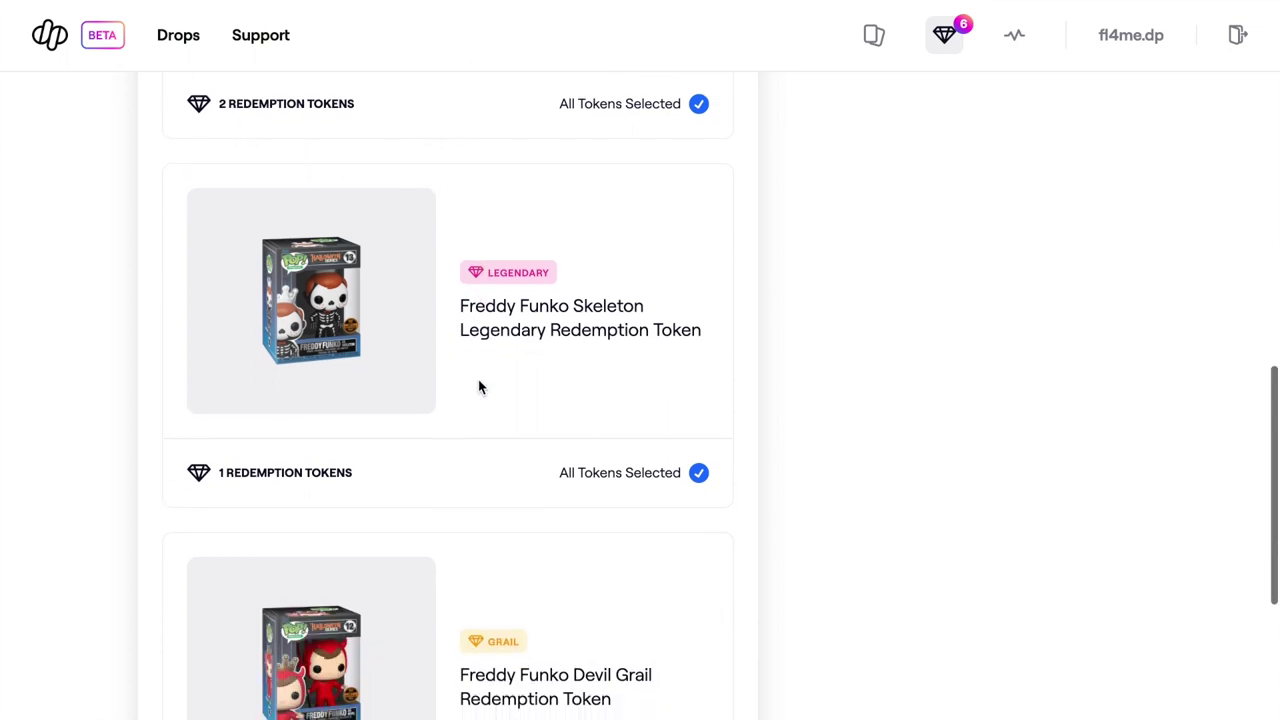
scroll(400, 378, "down", 5)
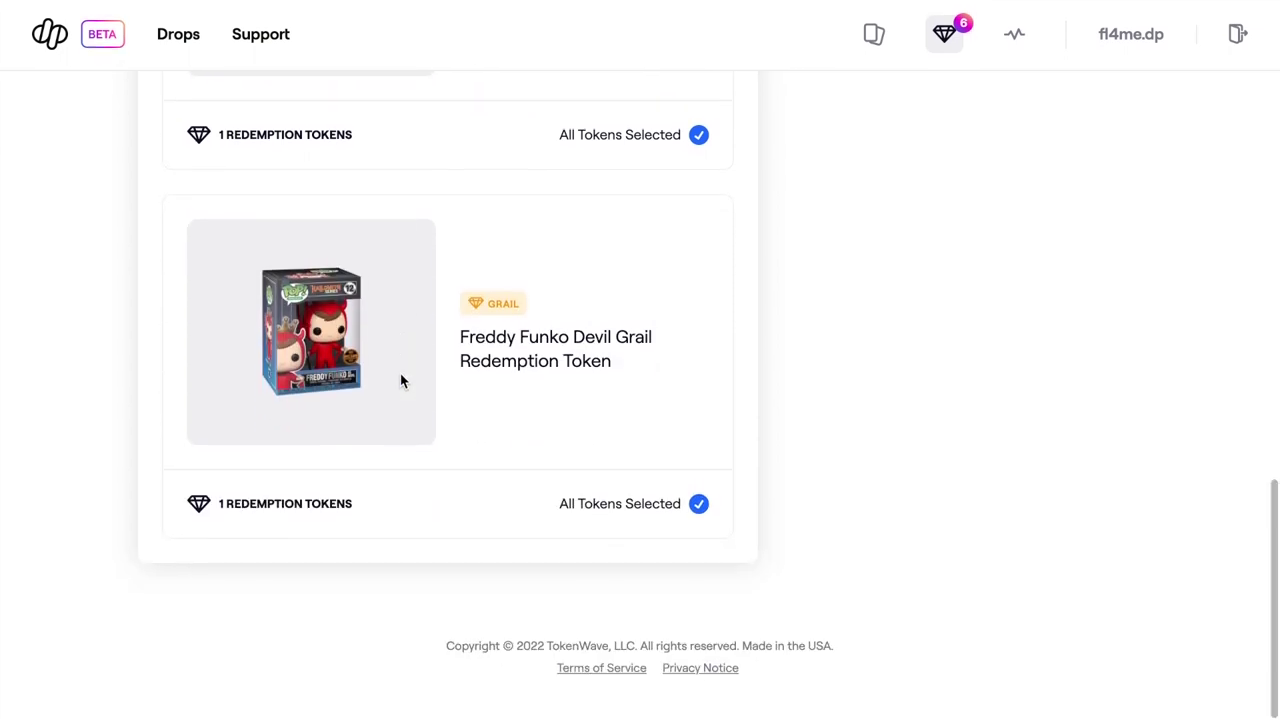
scroll(400, 380, "left", 5)
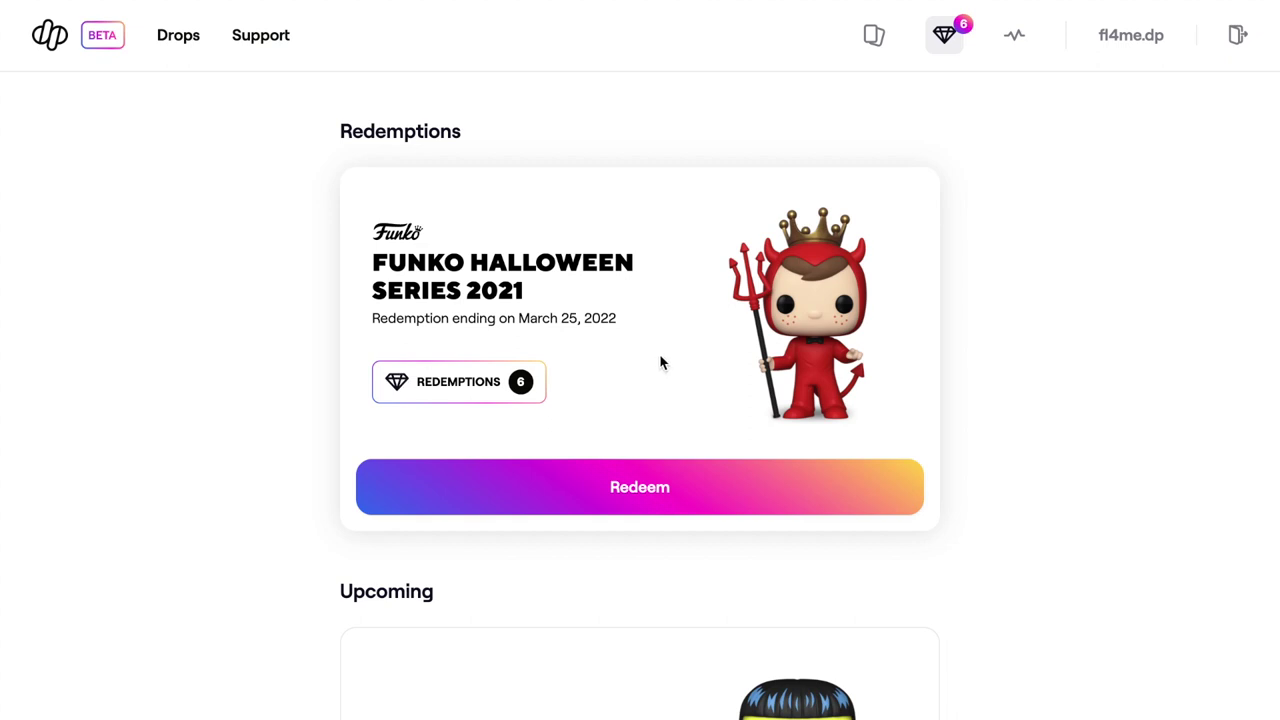
Reopen the Funko Halloween Series 2021 redemption and continue to checkout with United Kingdom as the shipping country.
left_click(686, 511)
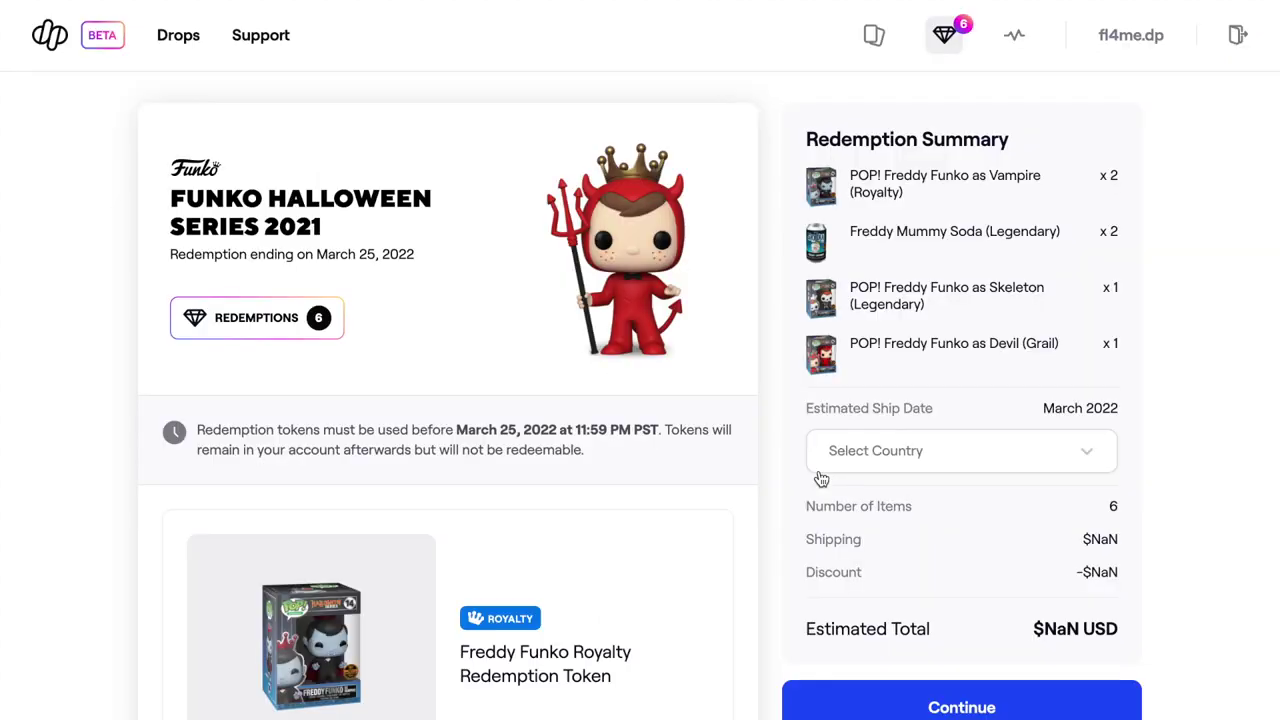
scroll(991, 263, "down", 2)
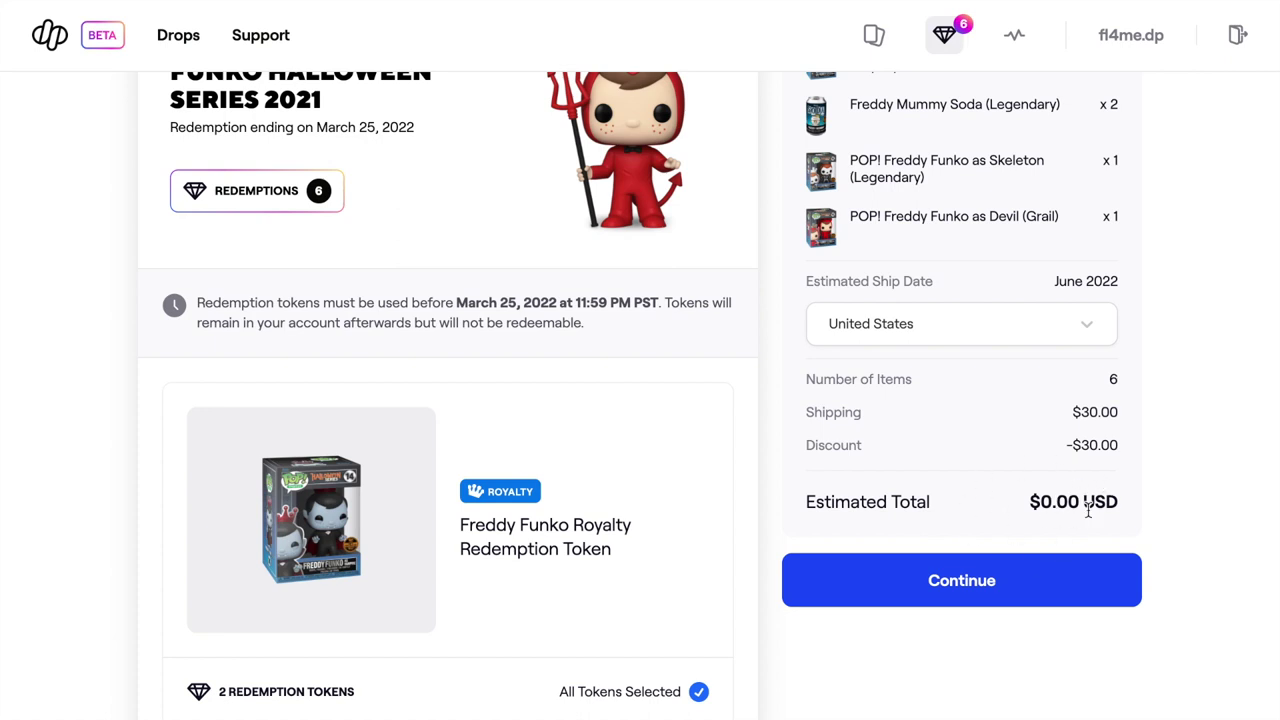
left_click(1088, 329)
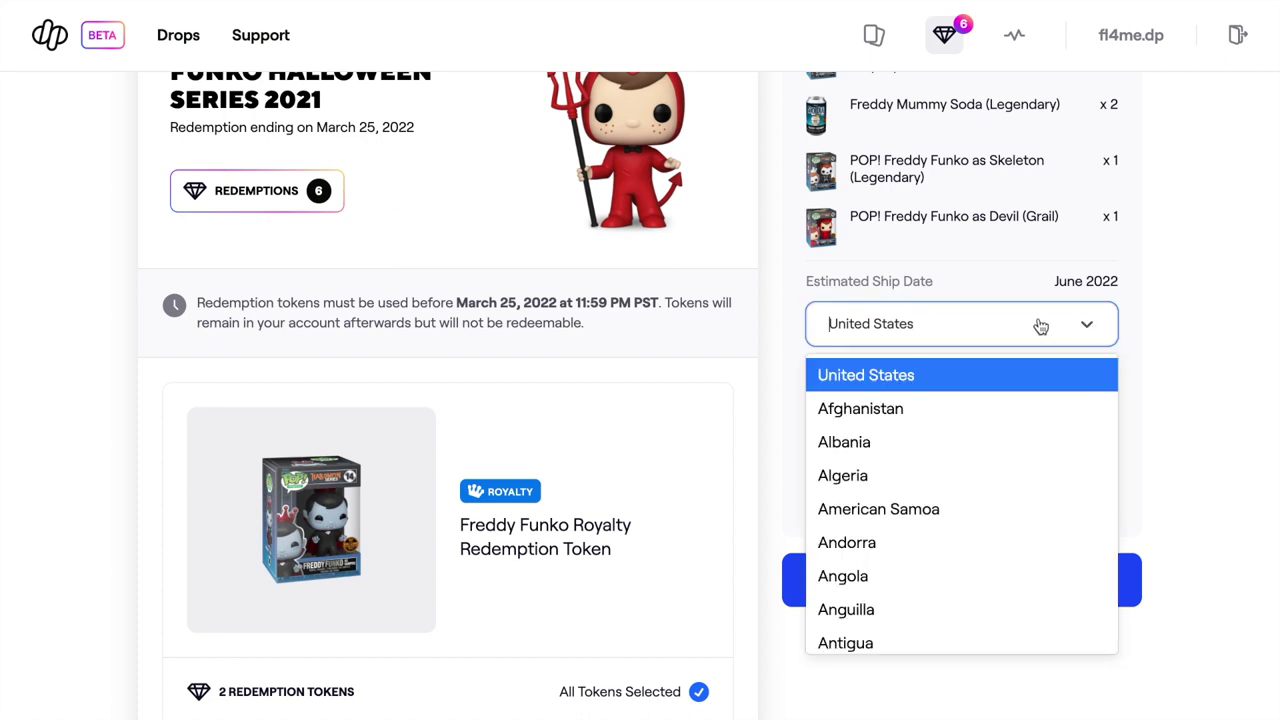
type("uni")
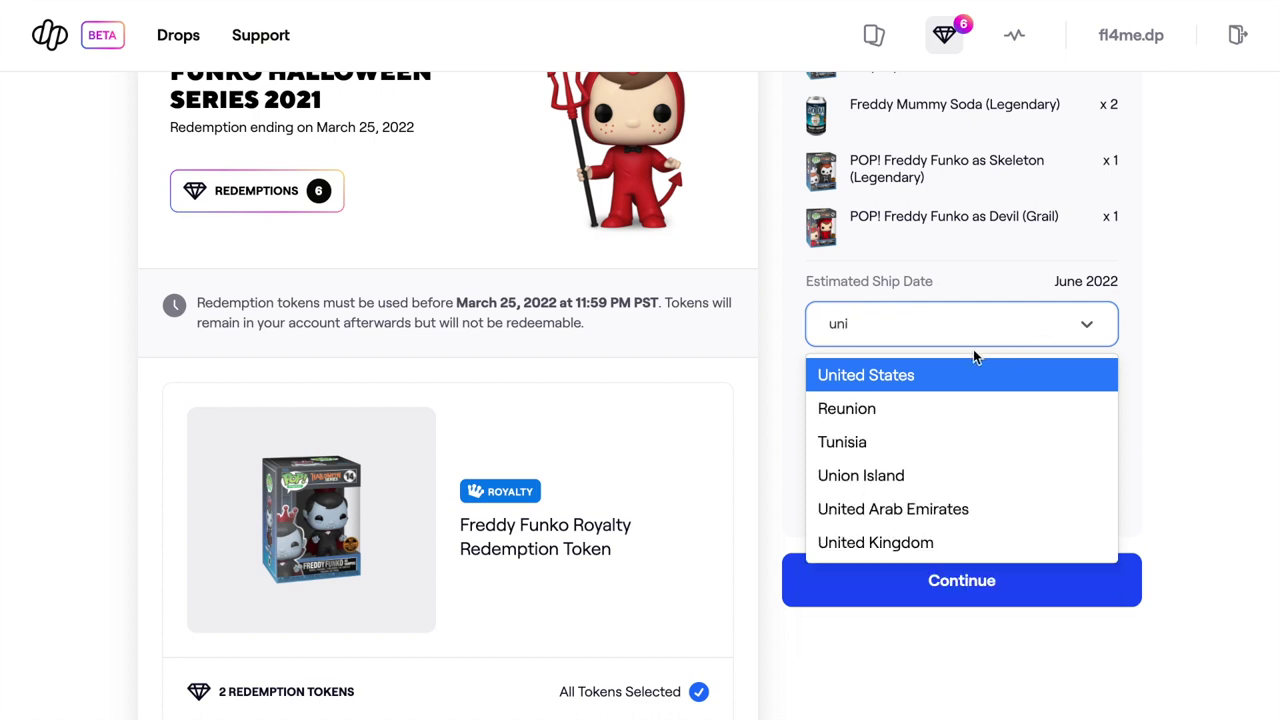
left_click(905, 543)
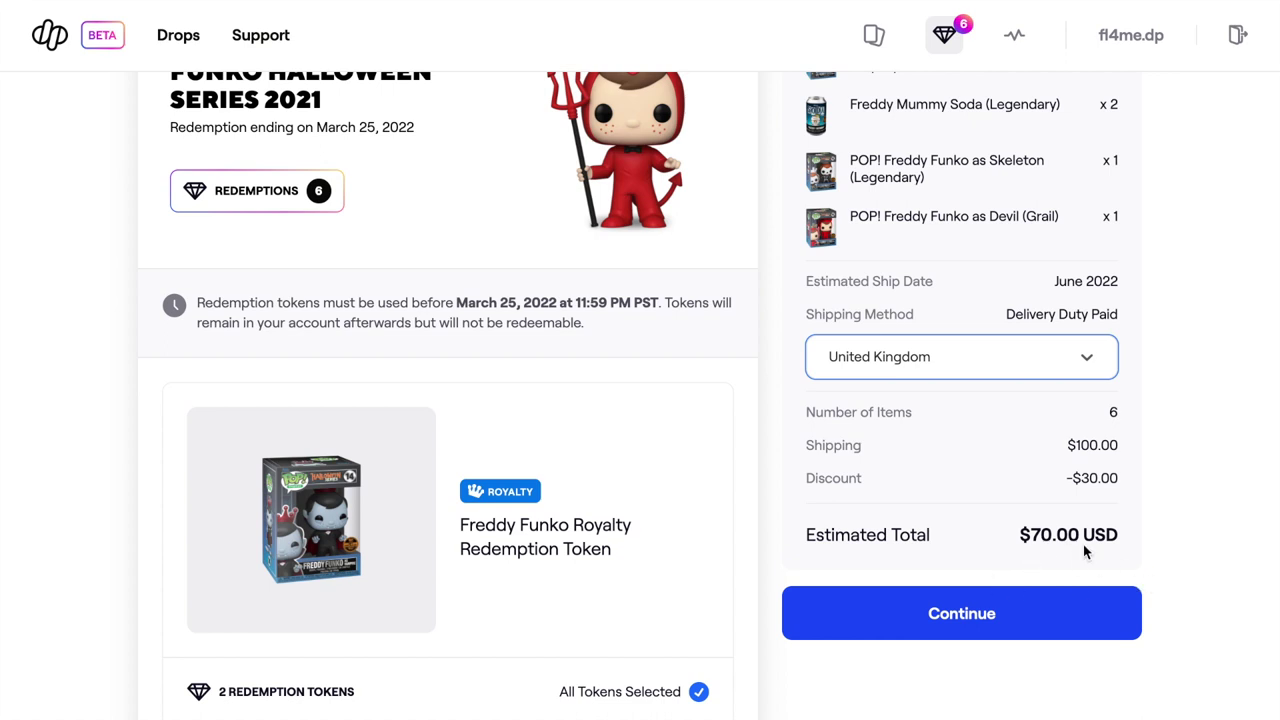
left_click(963, 620)
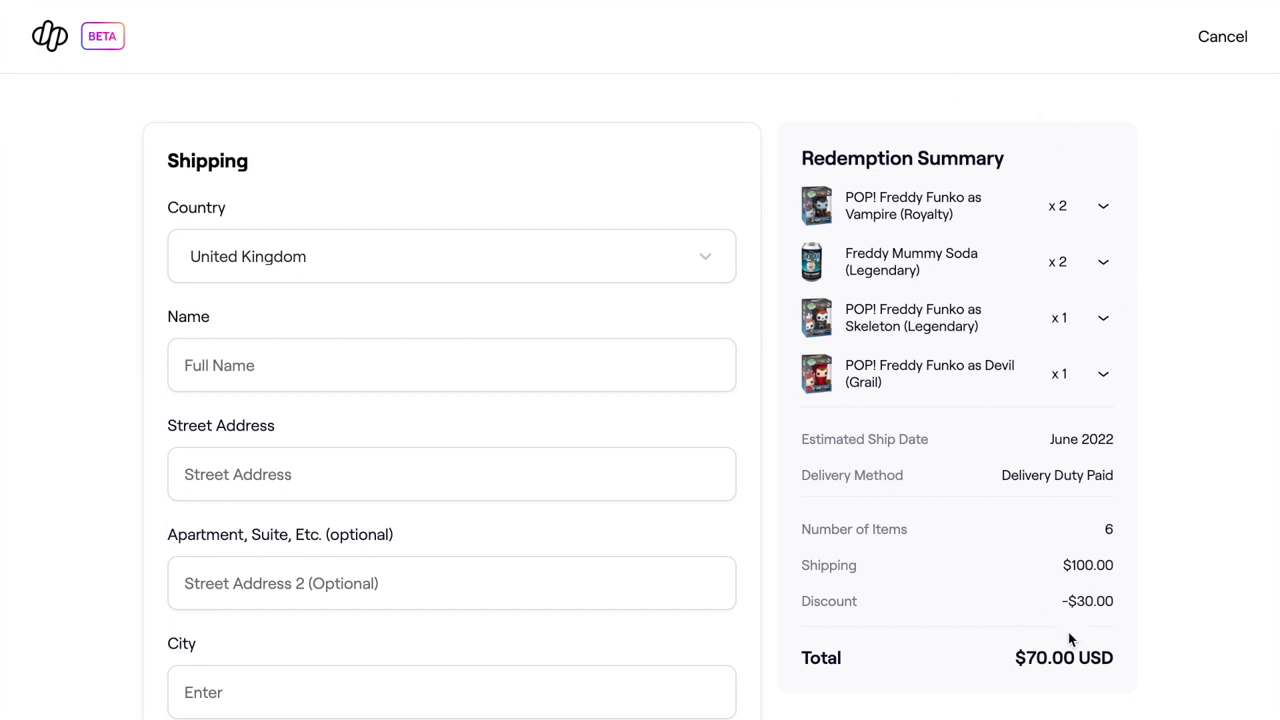
Review the shipping form's address fields and the items and costs in the redemption summary.
scroll(391, 314, "down", 2)
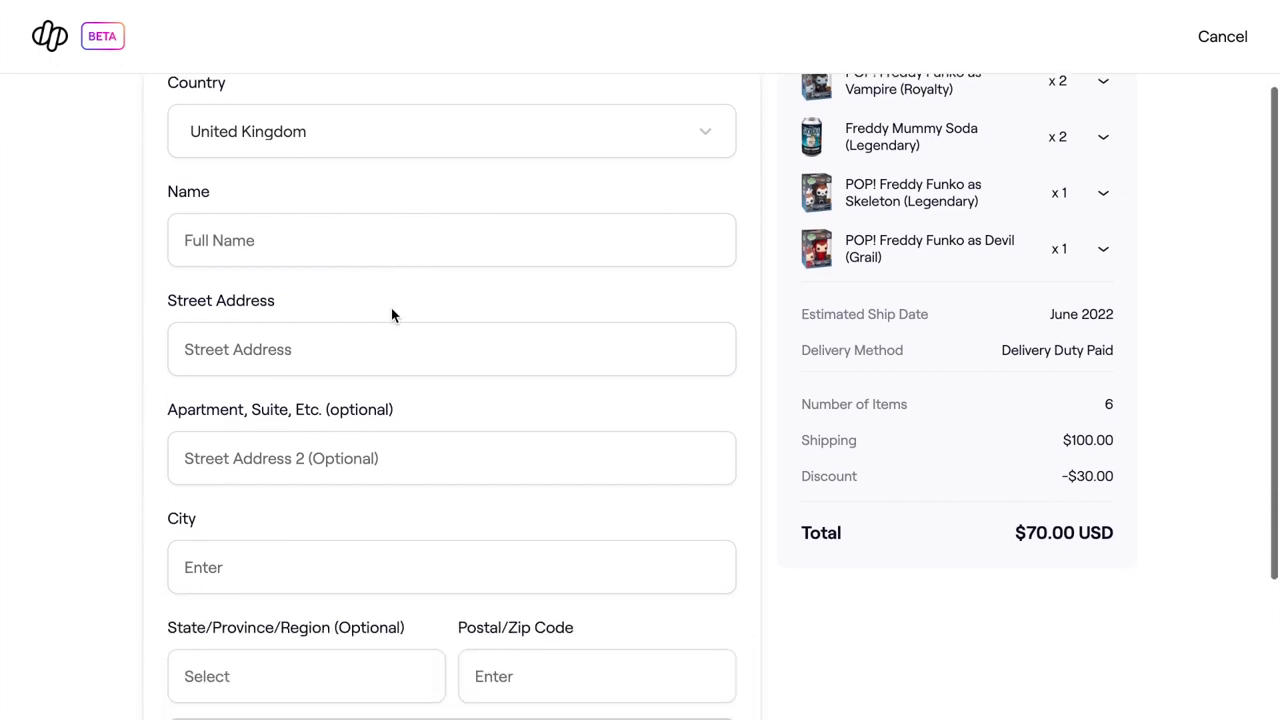
scroll(391, 314, "down", 1)
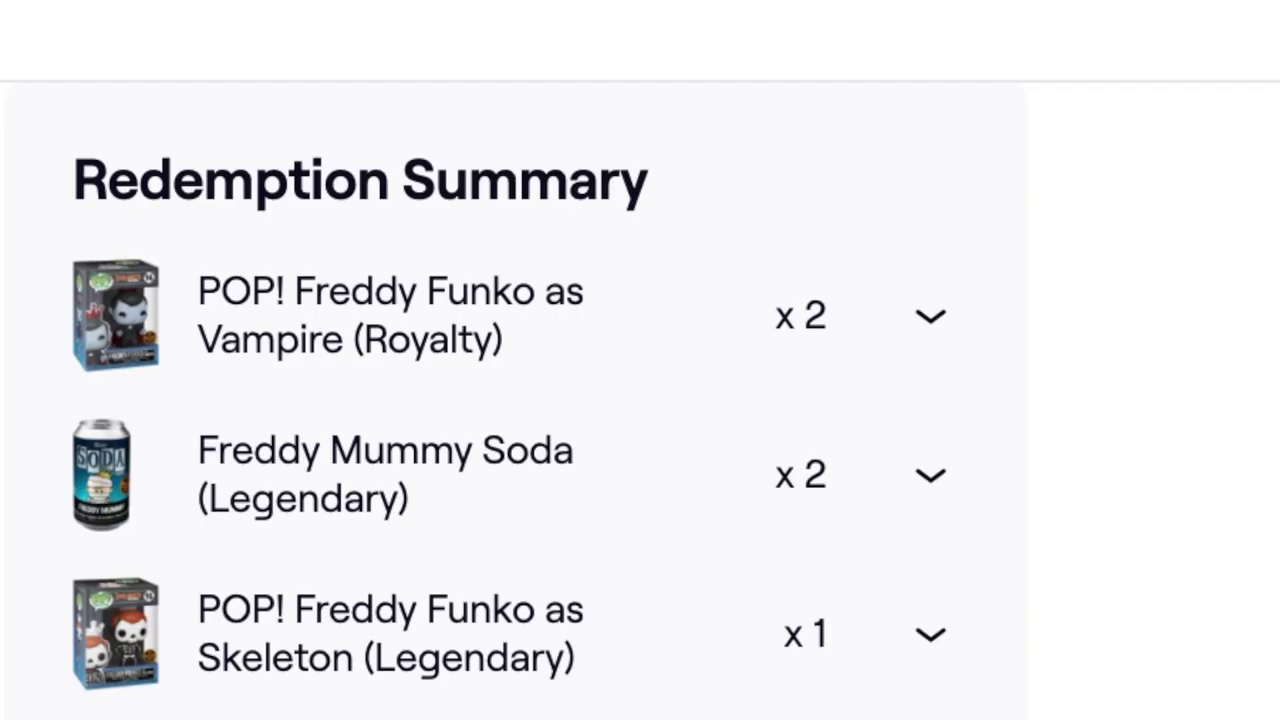
scroll(510, 400, "down", 3)
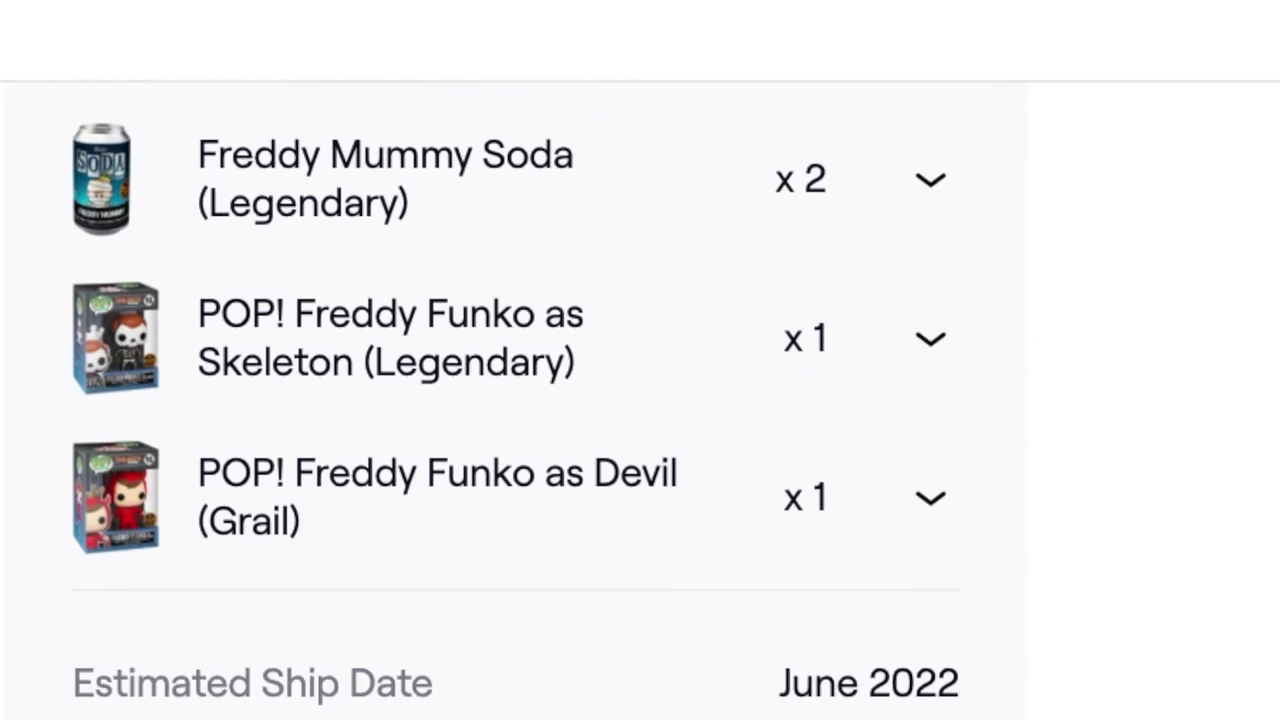
scroll(516, 404, "down", 4)
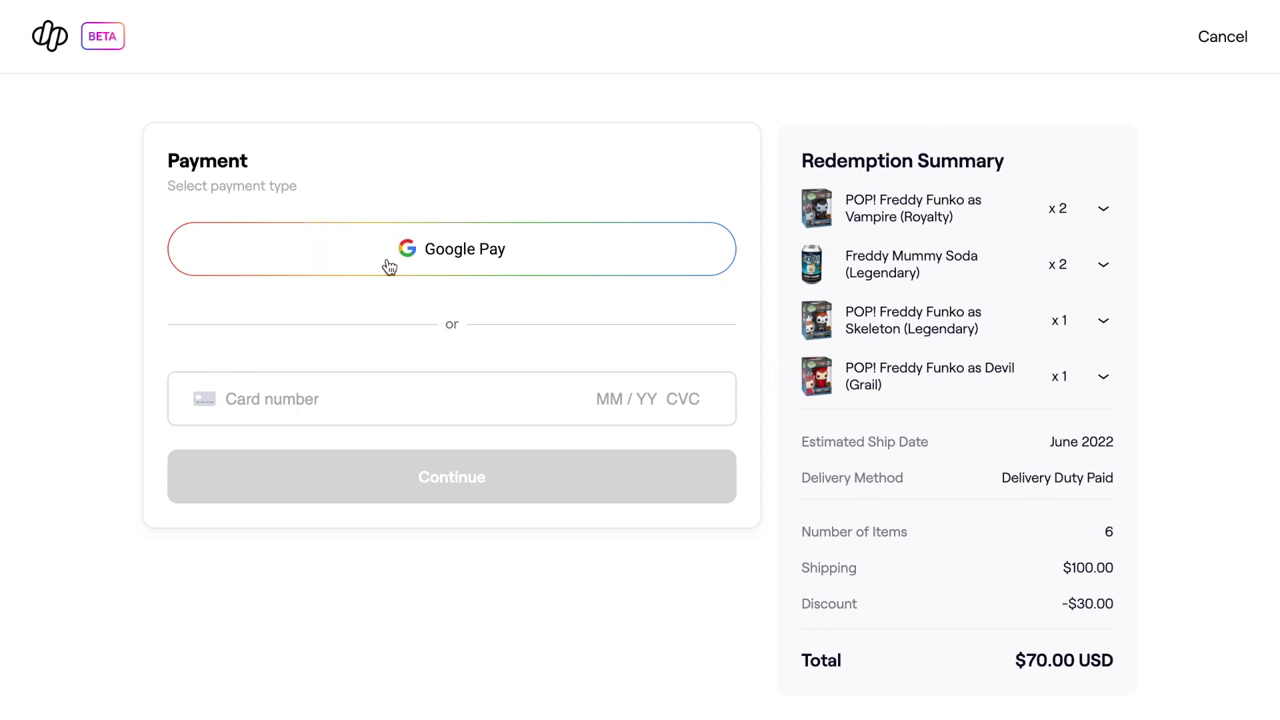
Choose Google Pay for the redemption's shipping cost and authorize the payment with the saved Visa card.
left_click(440, 257)
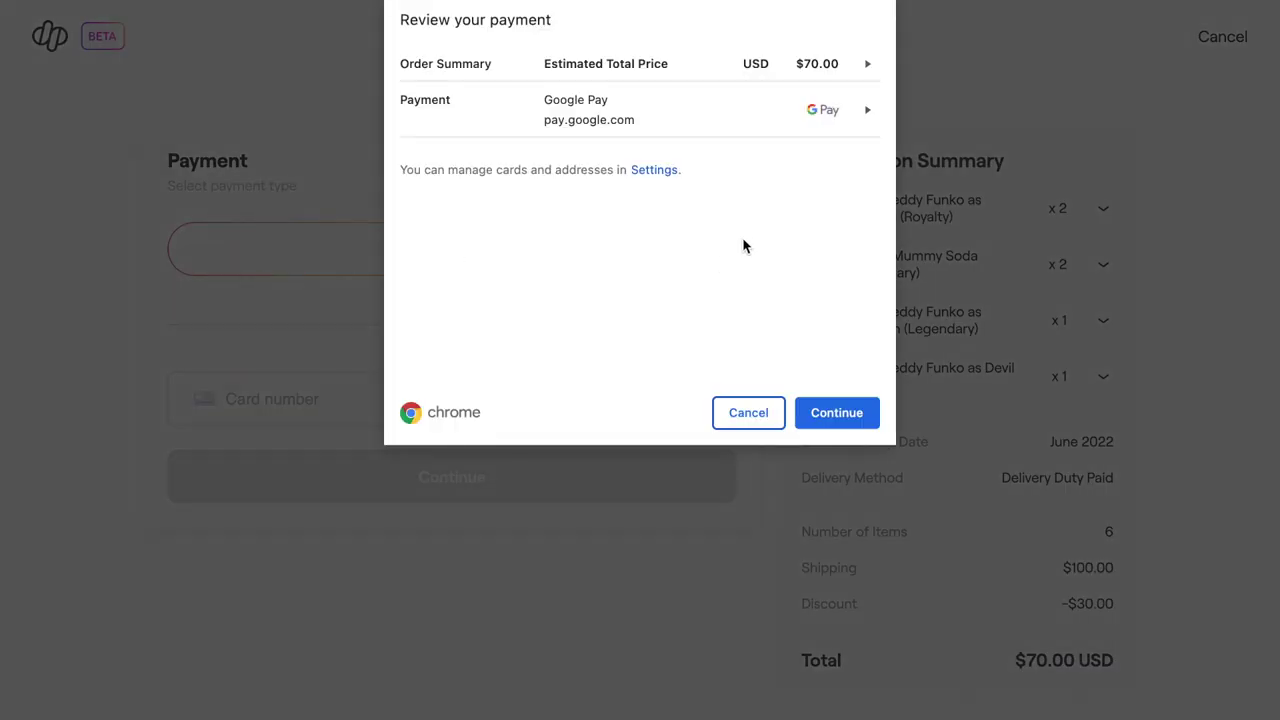
left_click(837, 413)
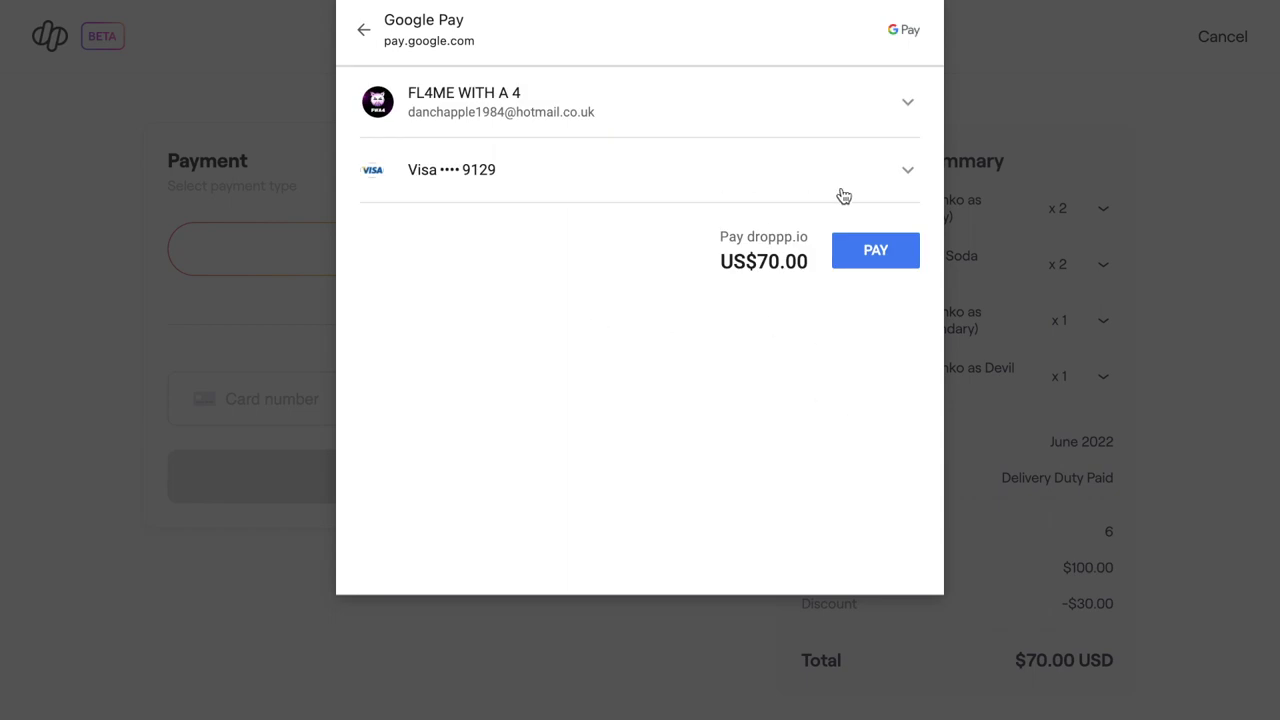
left_click(880, 251)
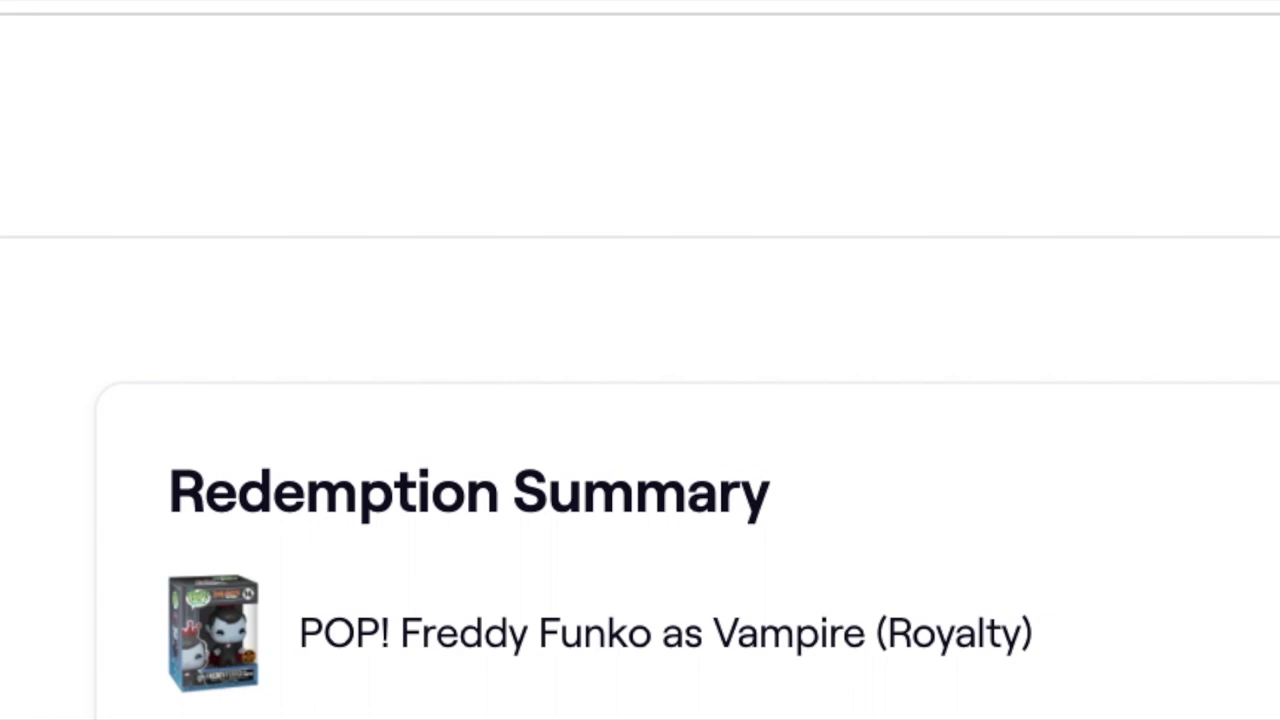
Review the final redemption summary, acknowledge the irreversible destruction of the redemption tokens, and redeem them.
scroll(640, 480, "down", 6)
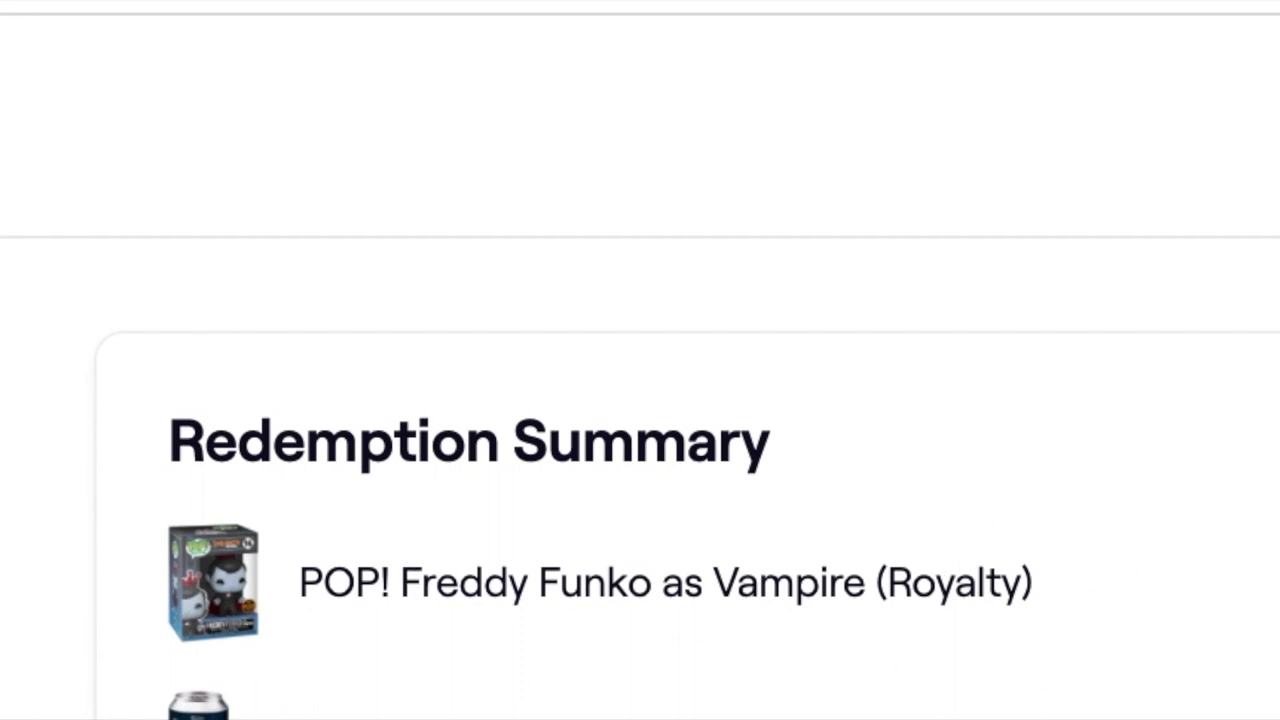
scroll(640, 400, "down", 10)
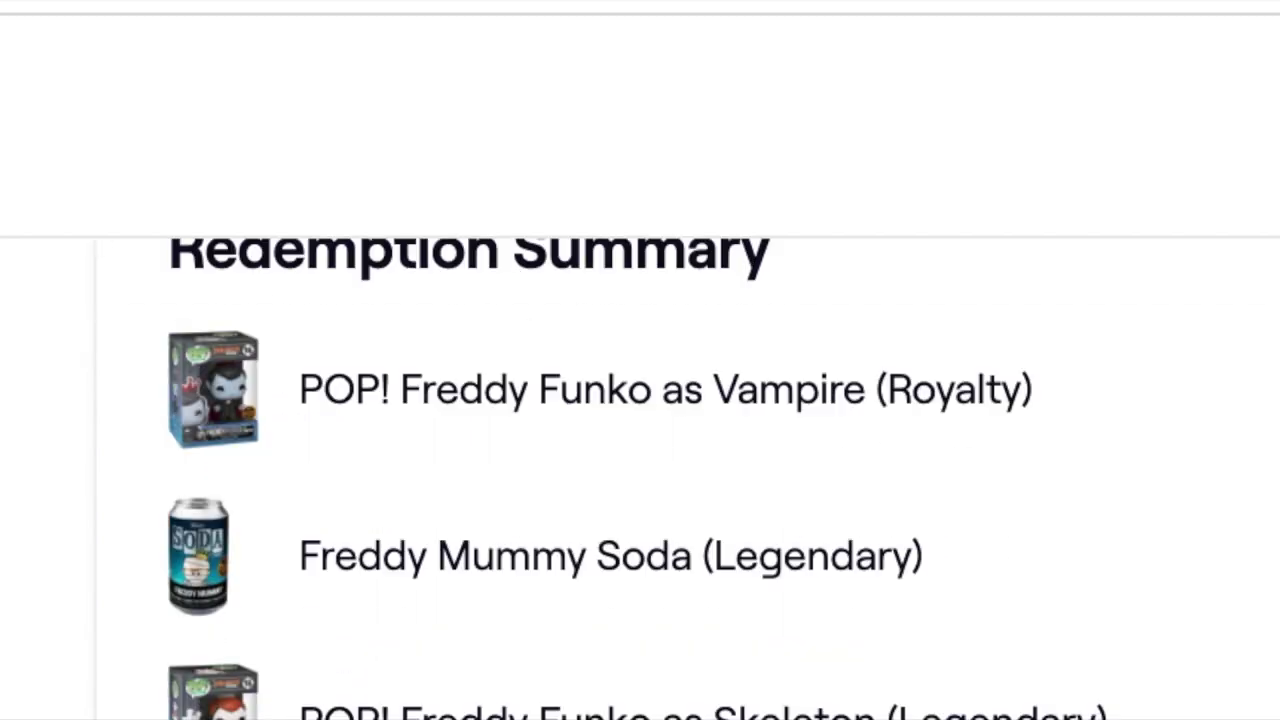
scroll(640, 400, "down", 3)
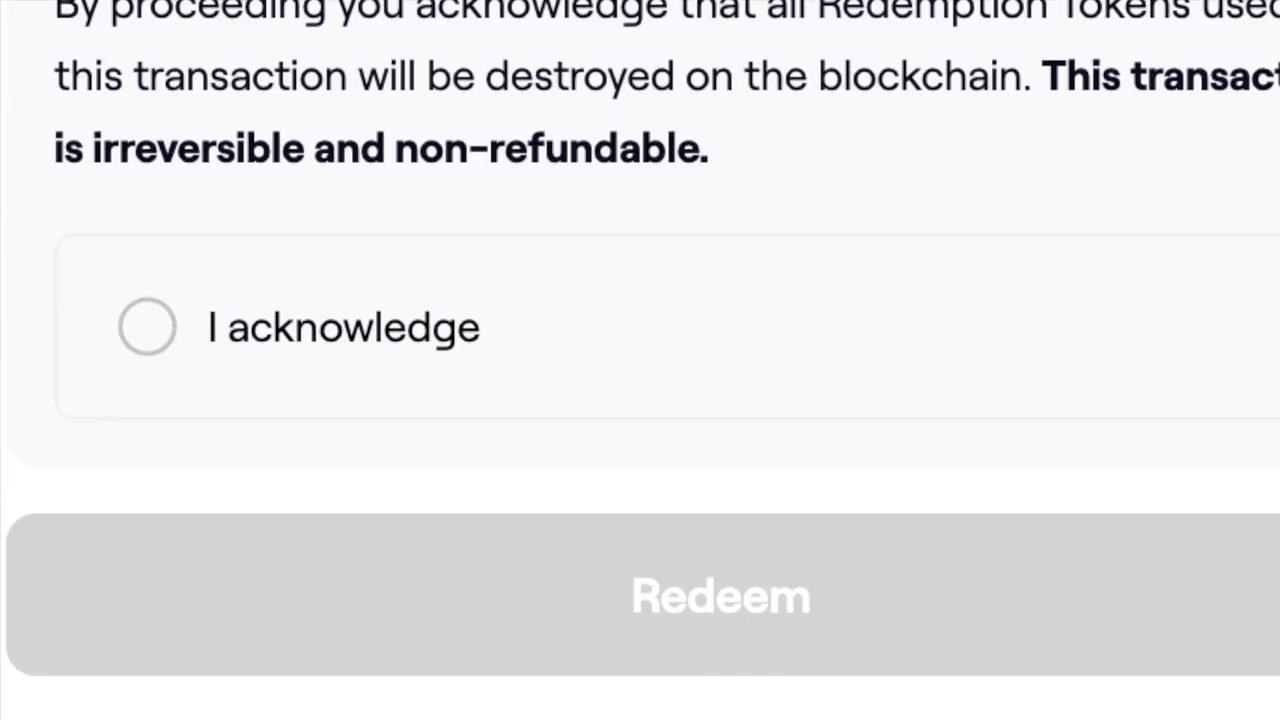
left_click(153, 327)
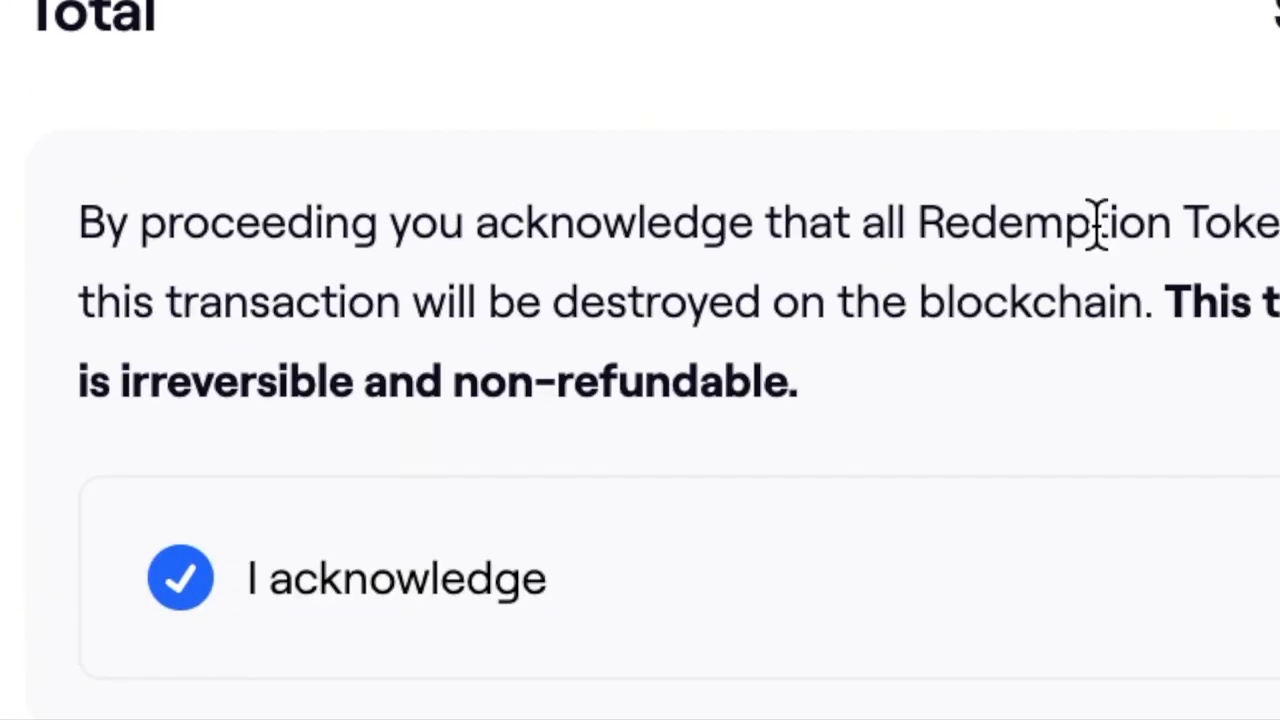
scroll(1097, 222, "down", 5)
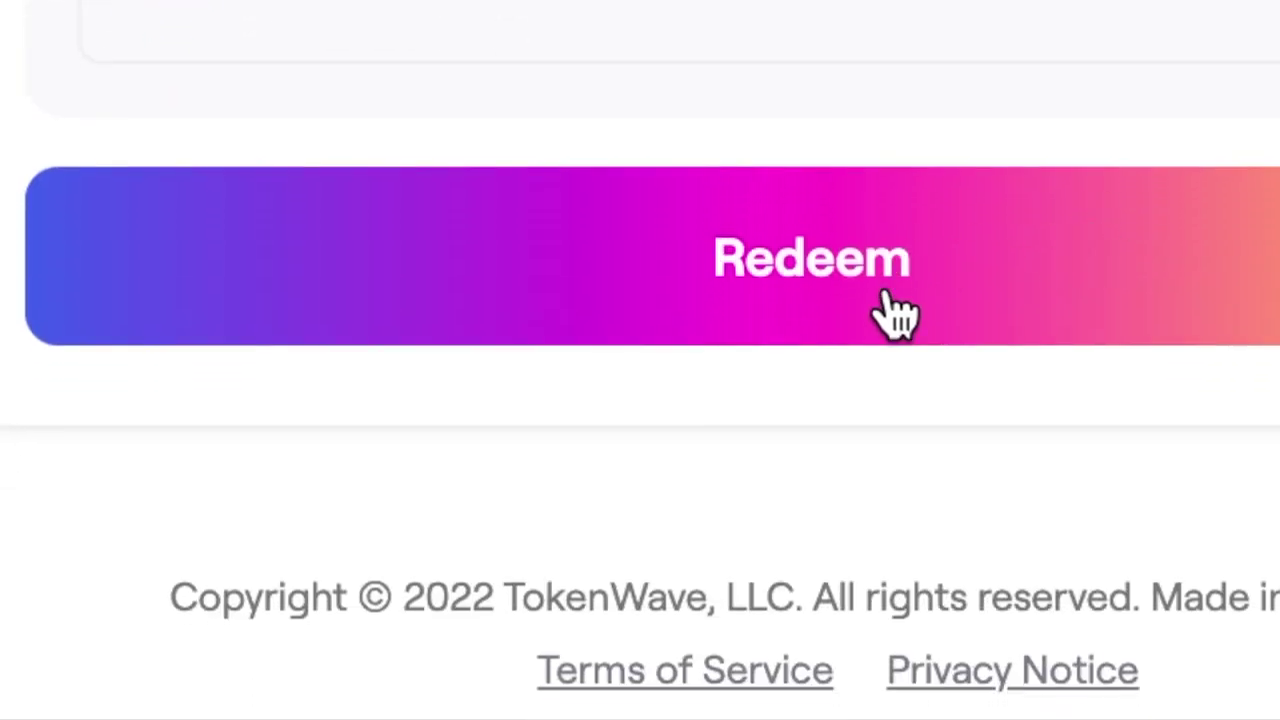
scroll(897, 313, "up", 4)
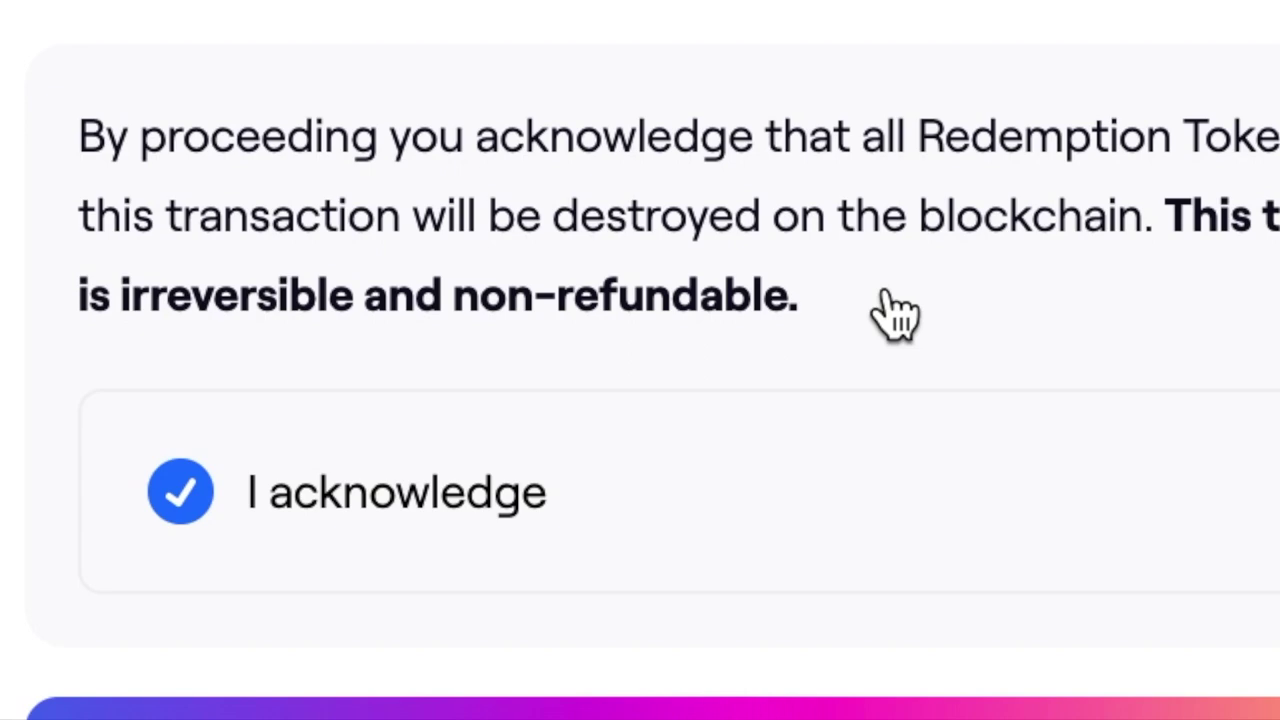
scroll(895, 310, "down", 4)
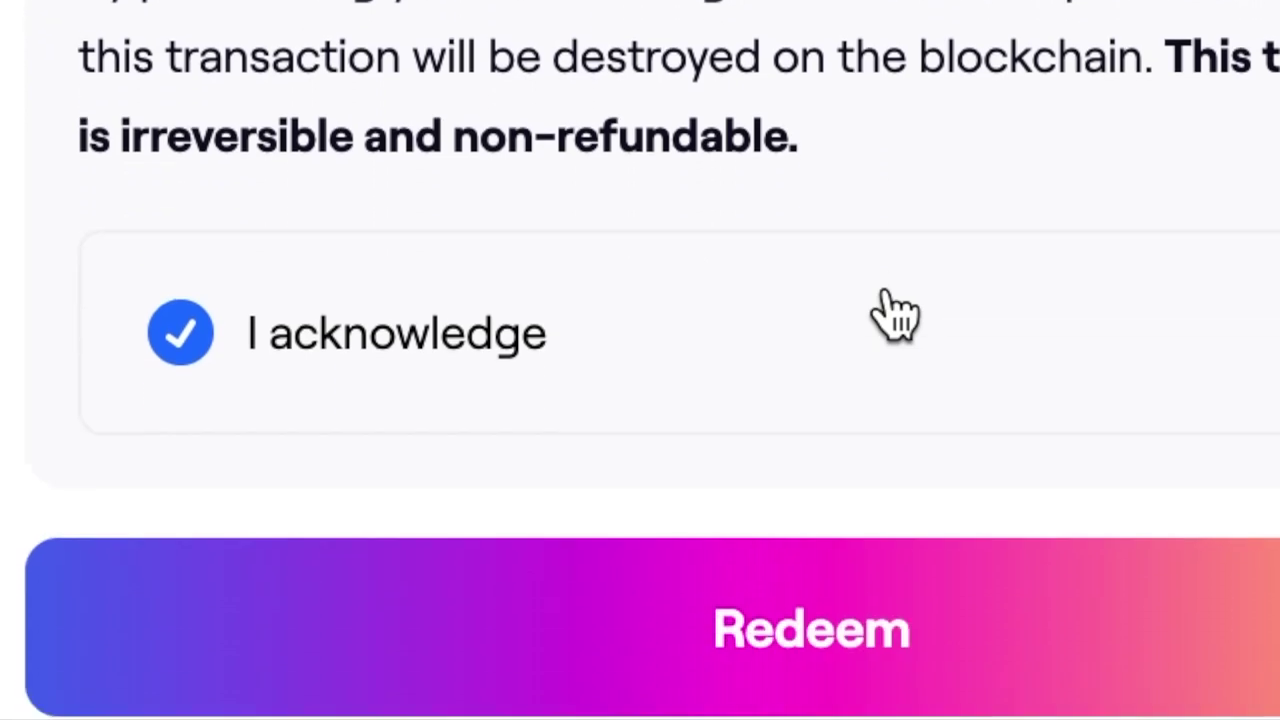
left_click(829, 343)
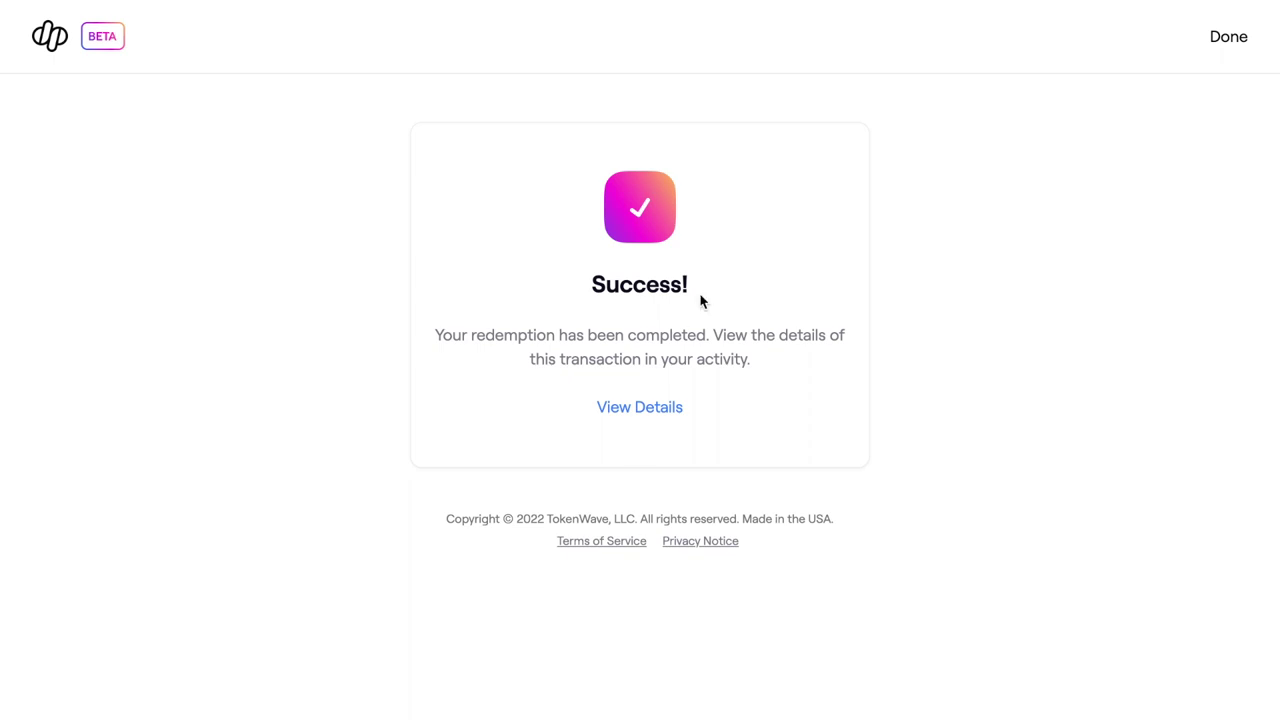
View the completed redemption's details in the account activity and search the activity list for "big".
left_click(626, 412)
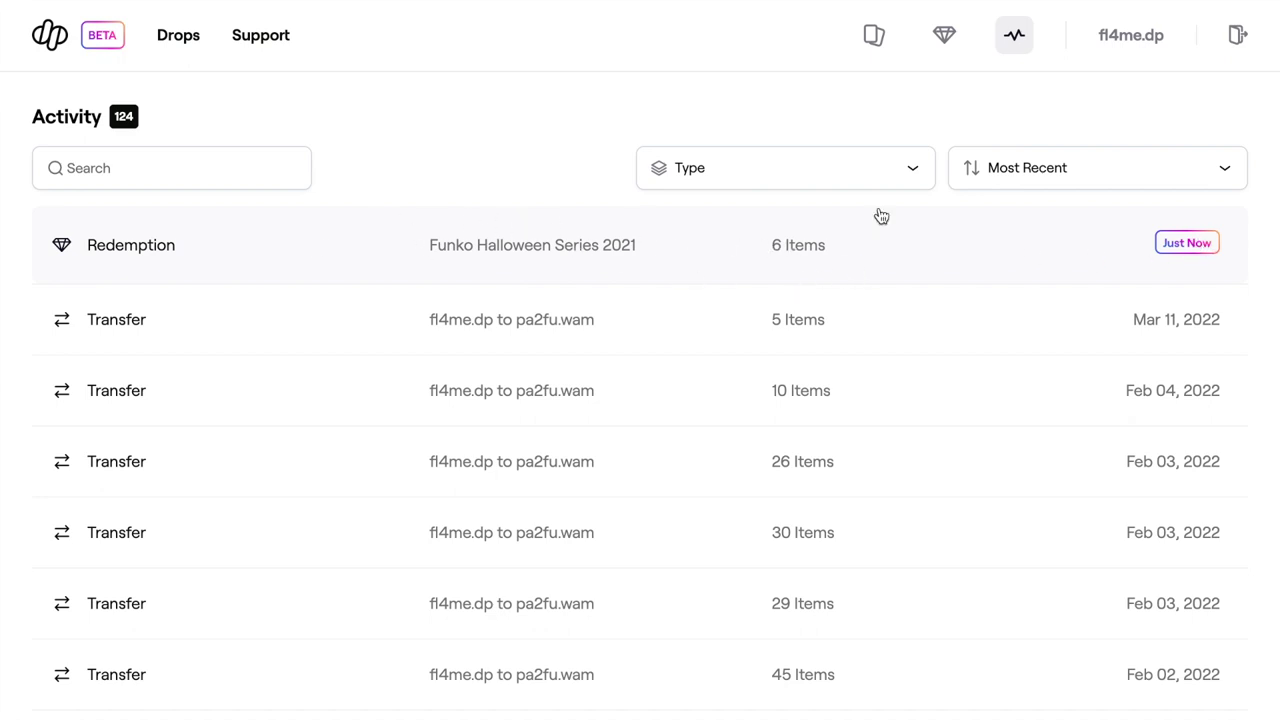
left_click(113, 168)
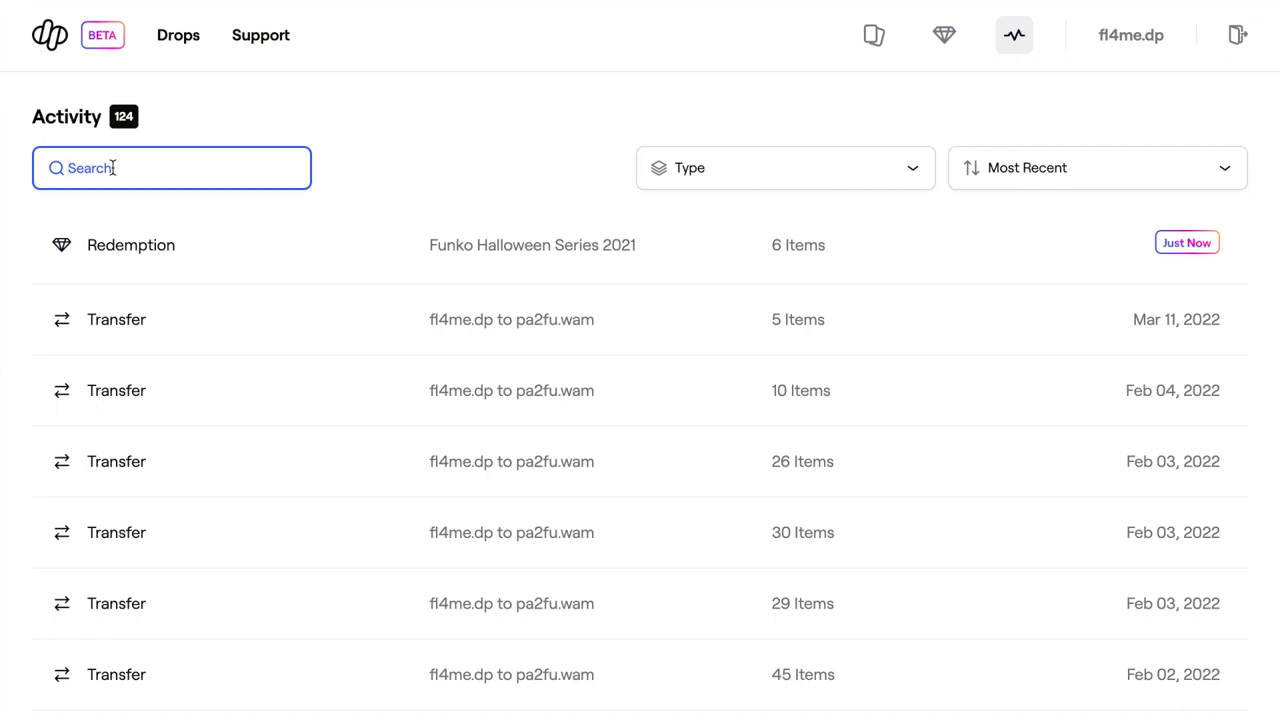
type("big")
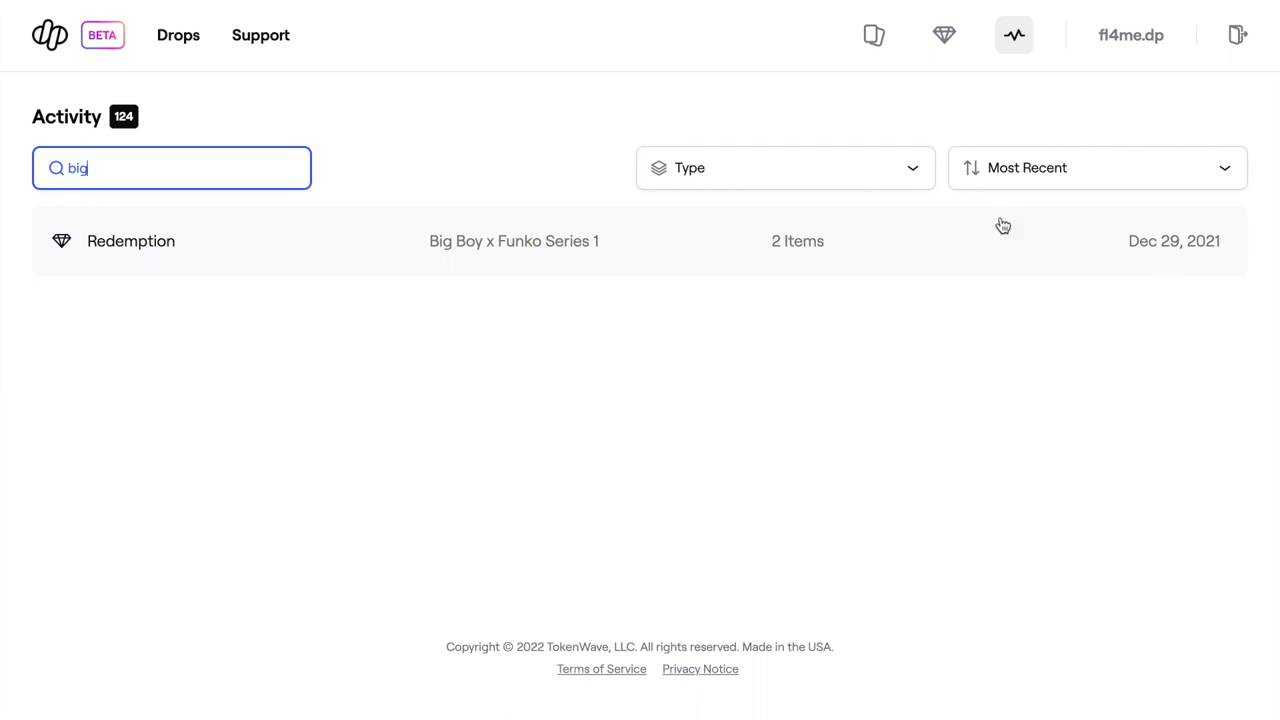
Replace the search term in the activity list with "iron".
key("BackSpace")
key("BackSpace")
key("BackSpace")
type("iron")
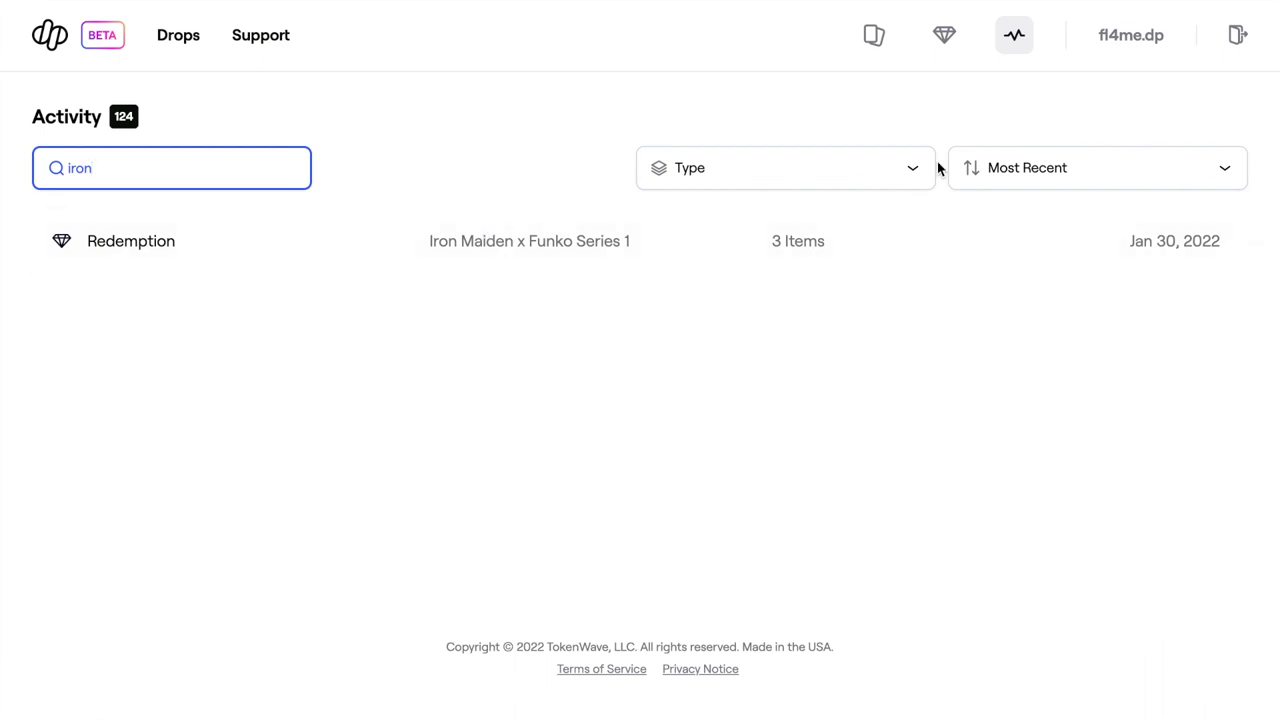
Open the redemptions overview and review the upcoming Funko series with their redemption start dates.
left_click(945, 40)
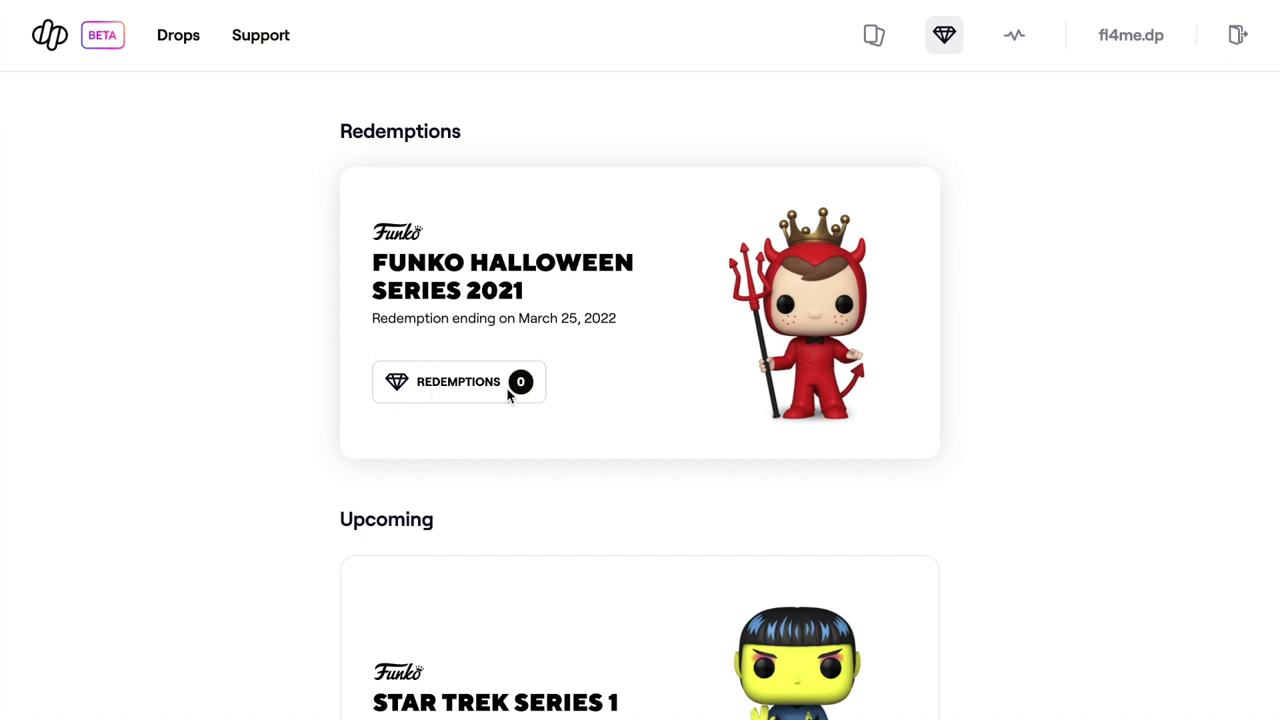
scroll(633, 373, "down", 4)
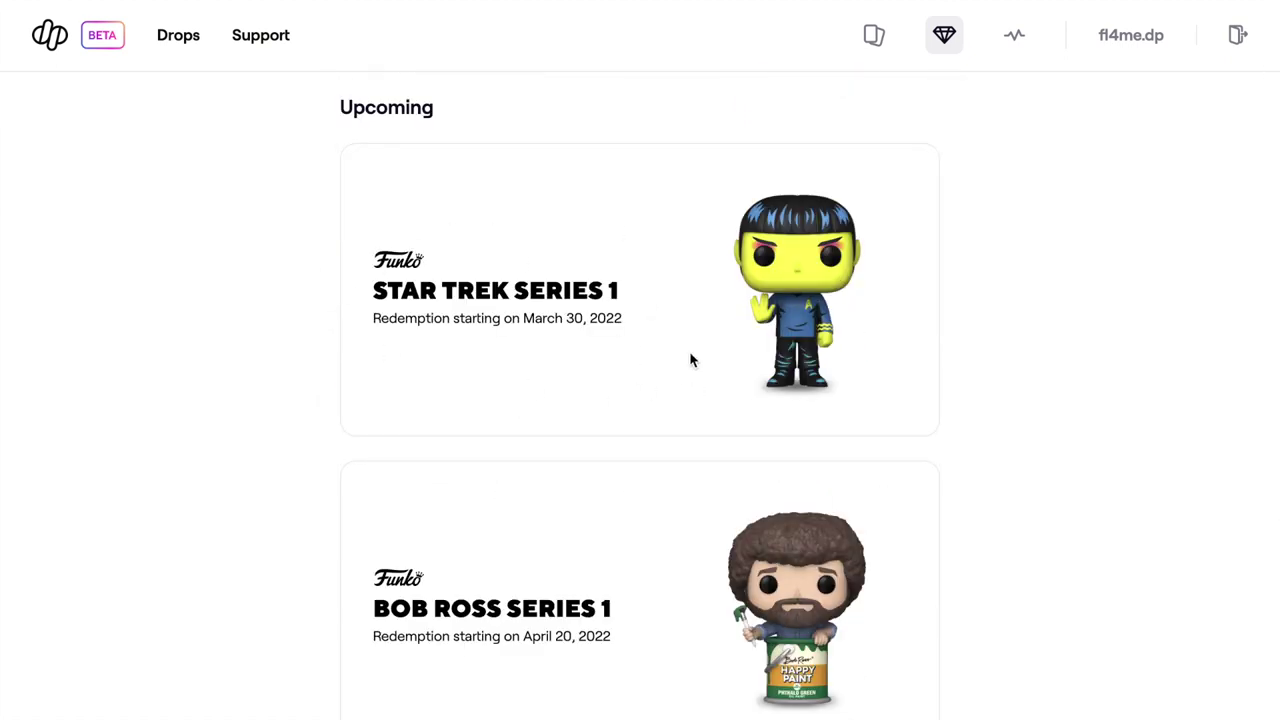
scroll(690, 360, "down", 3)
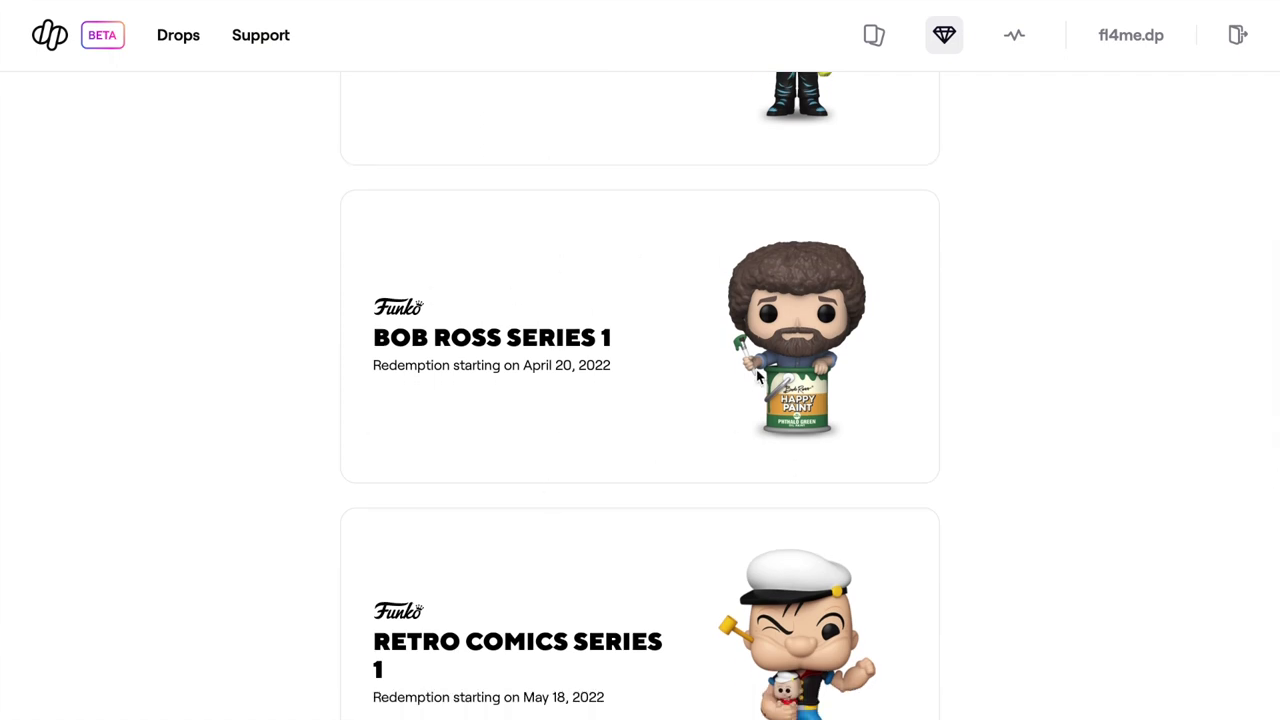
scroll(758, 376, "down", 3)
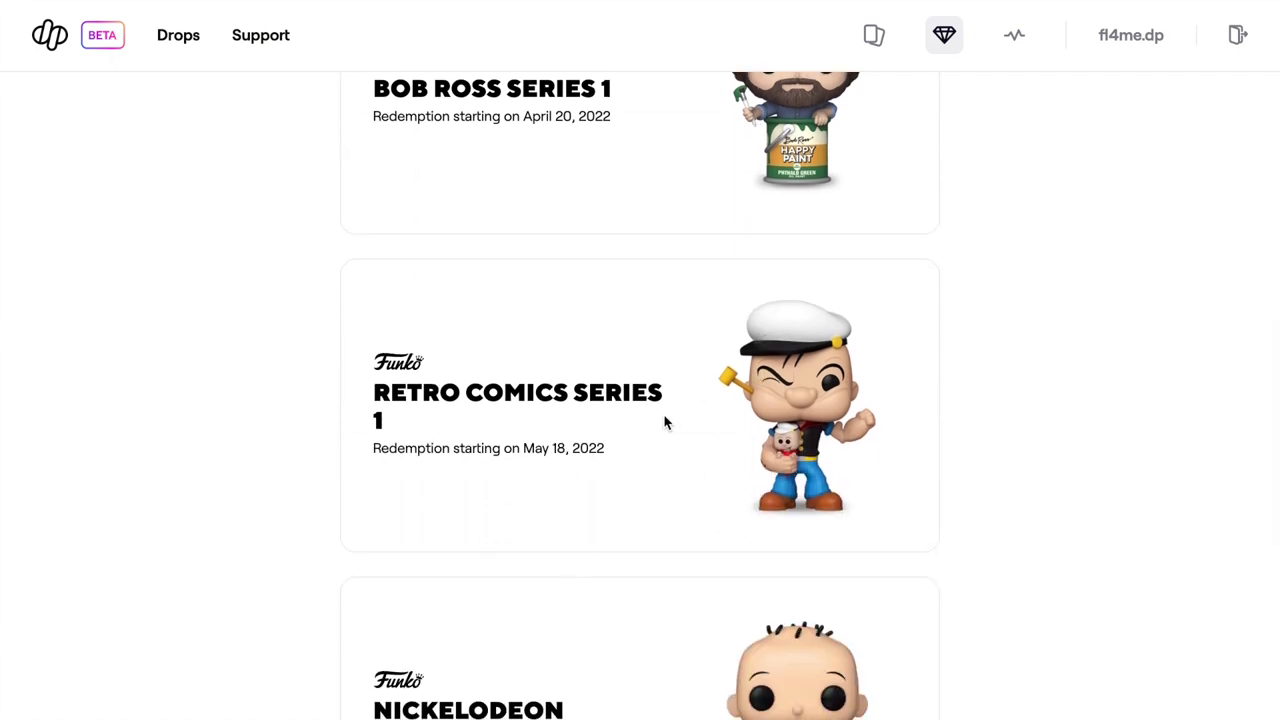
scroll(664, 423, "down", 2)
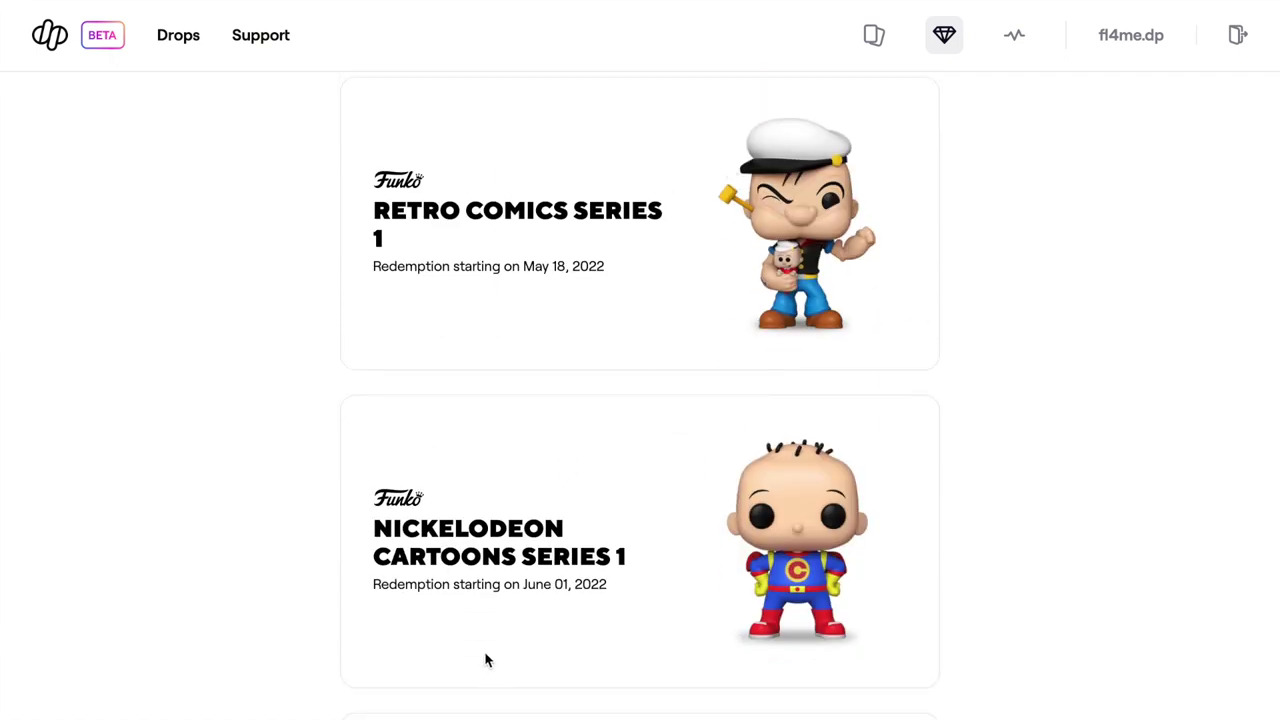
scroll(700, 557, "down", 4)
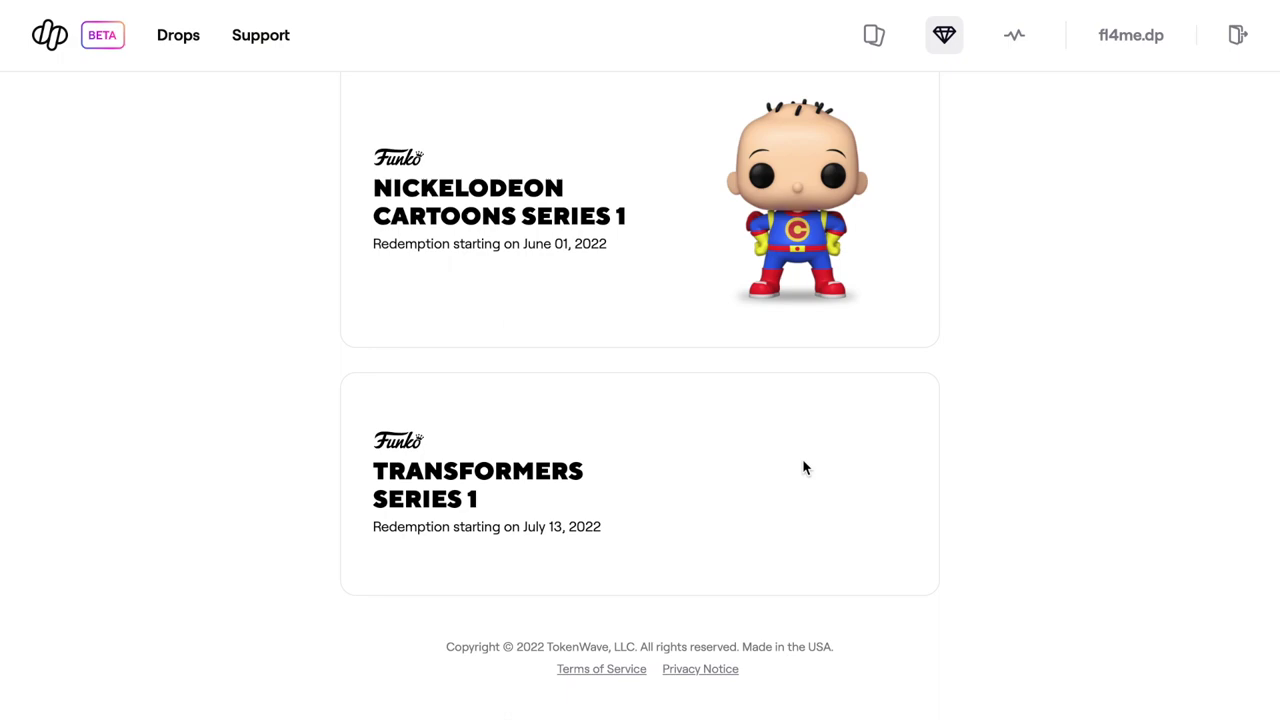
scroll(804, 467, "up", 15)
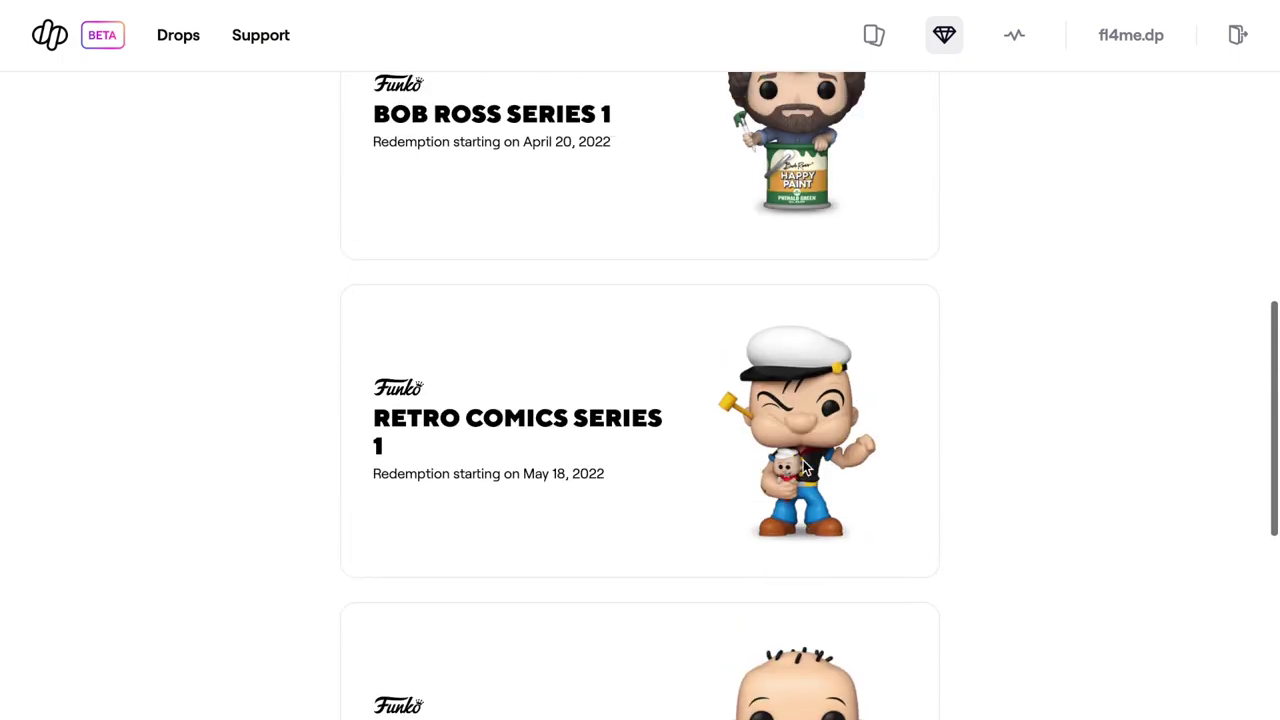
Open the collection of owned items and look through the cards and coins it contains.
left_click(874, 42)
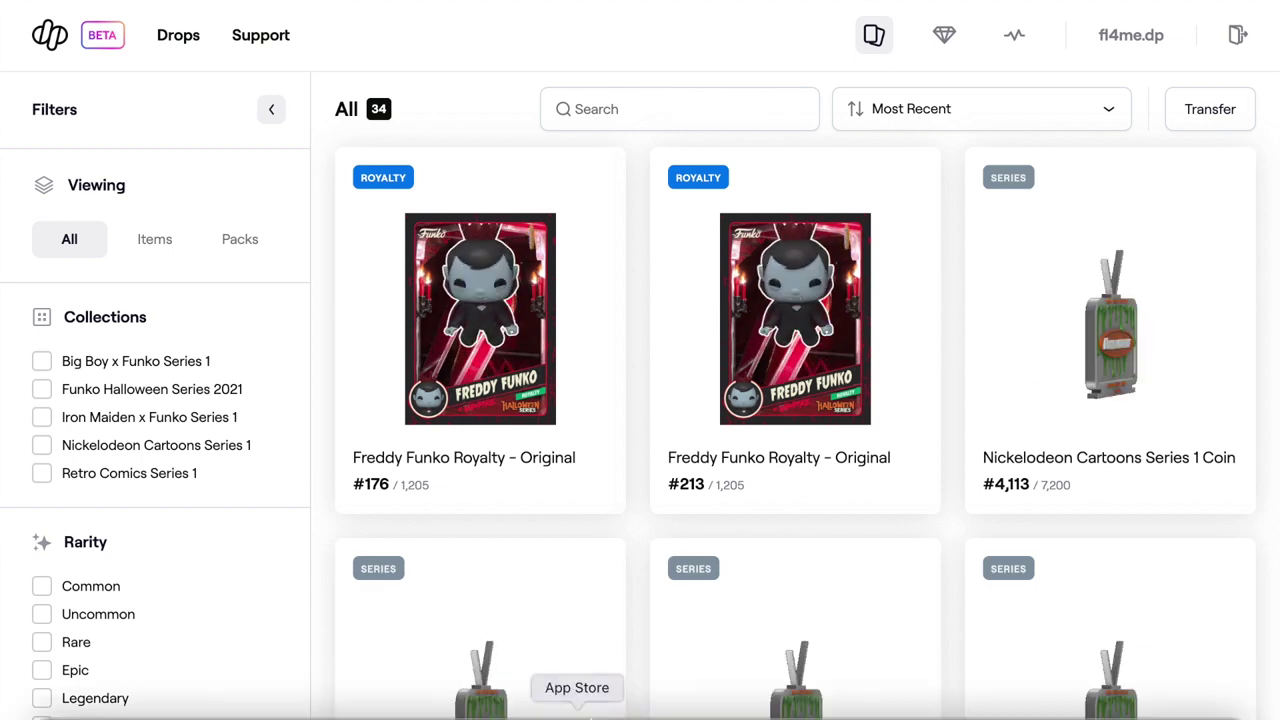
scroll(747, 505, "down", 4)
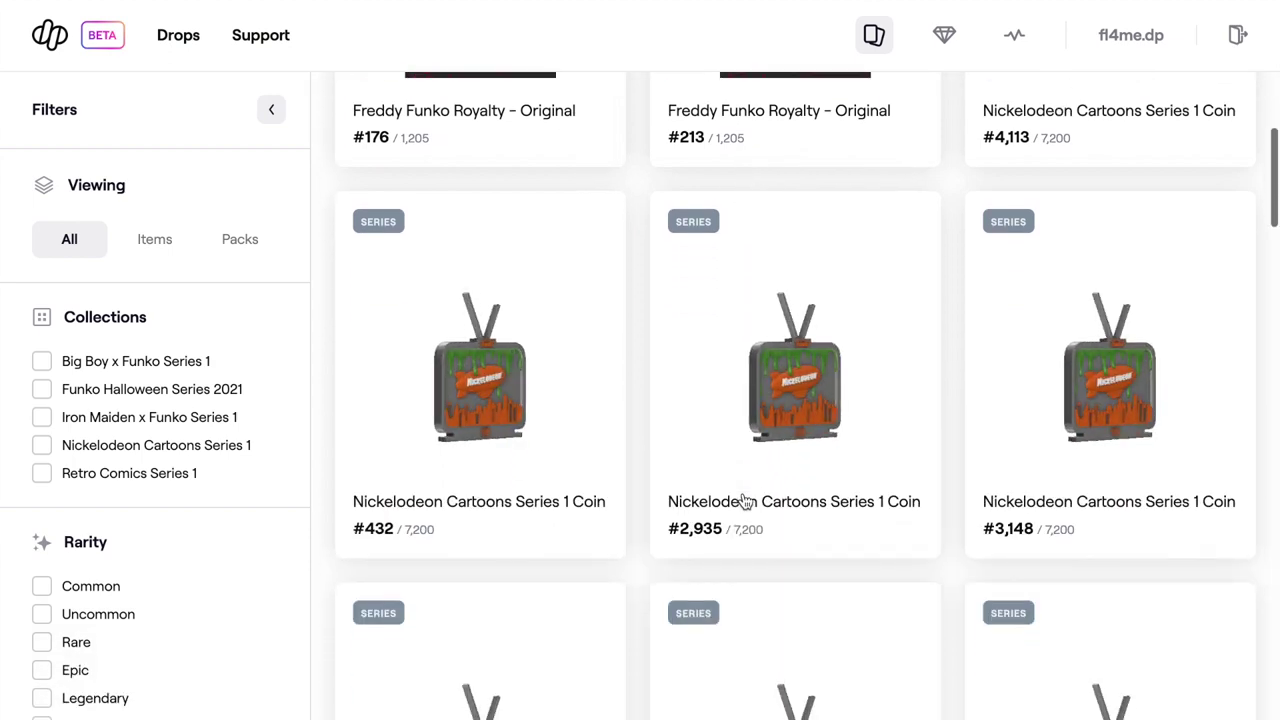
scroll(745, 503, "up", 4)
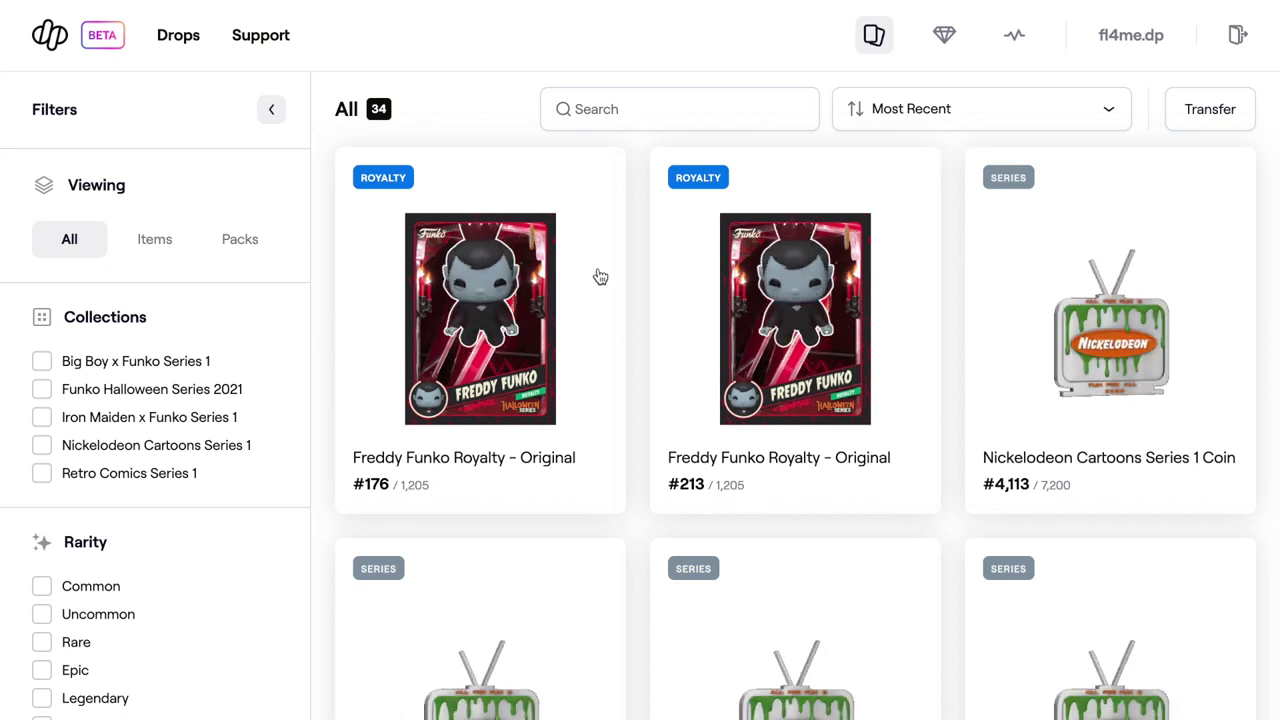